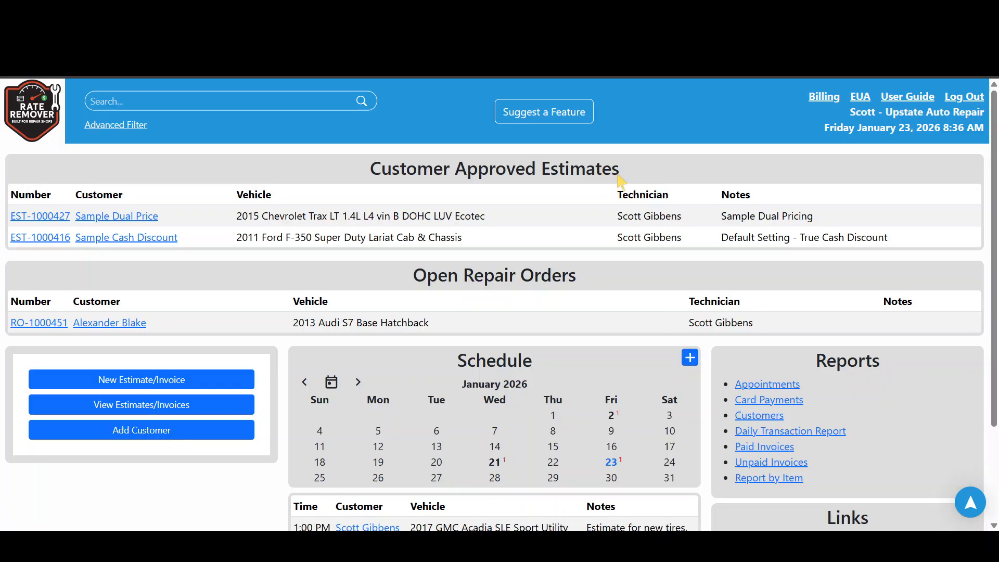
Step: Open the approved dual-pricing estimate for the 2015 Chevrolet Trax and review its profit summary and labor lines
{"action": "left_click_drag", "start_coordinate": [631, 172], "coordinate": [373, 175]}
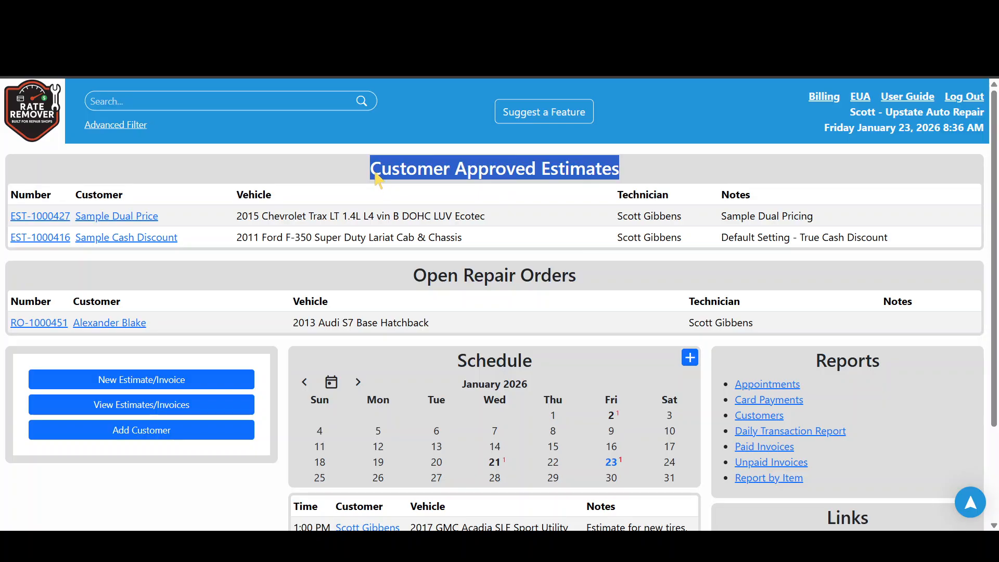
{"action": "left_click", "coordinate": [353, 200]}
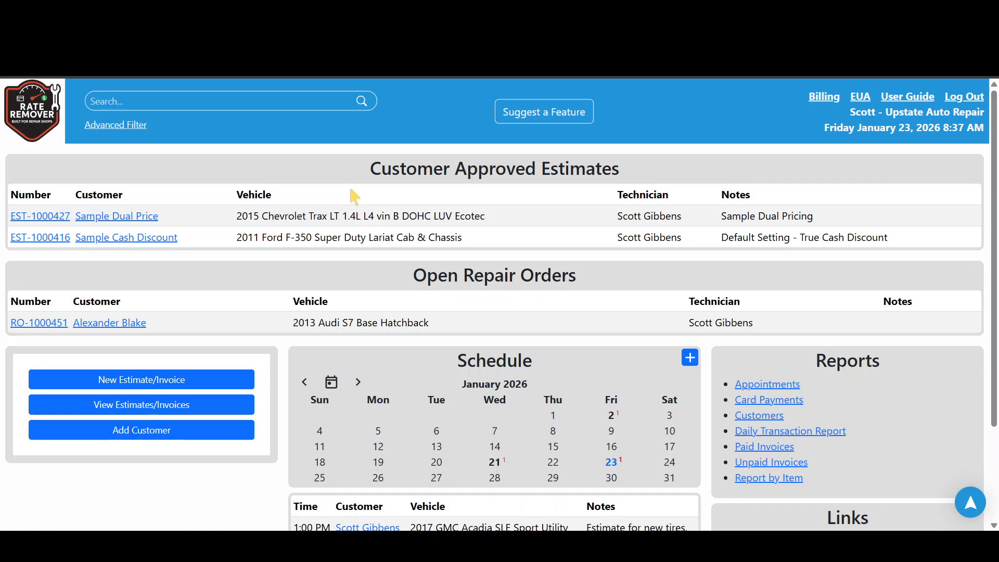
{"action": "left_click", "coordinate": [65, 222]}
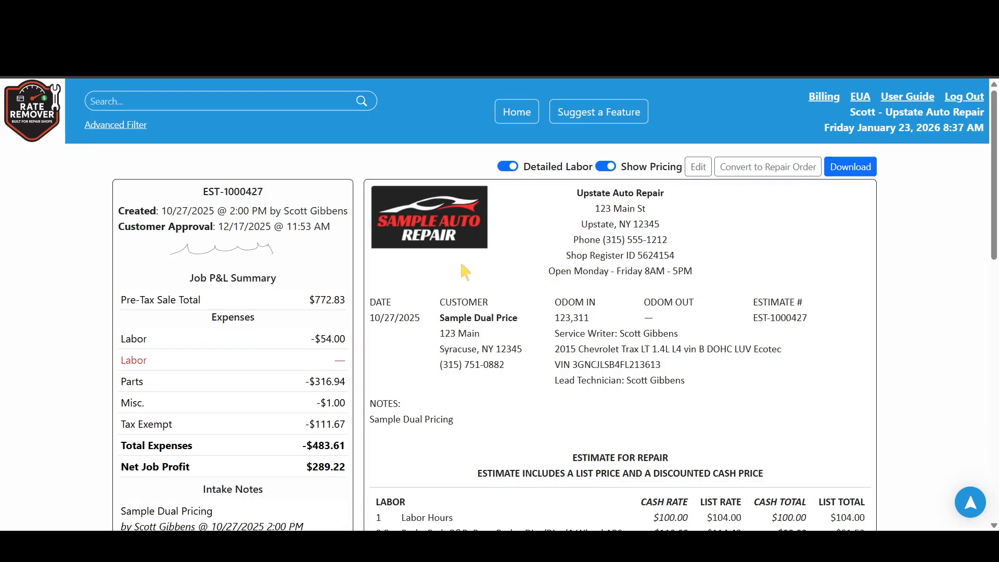
{"action": "scroll", "coordinate": [473, 264], "scroll_direction": "down", "scroll_amount": 1}
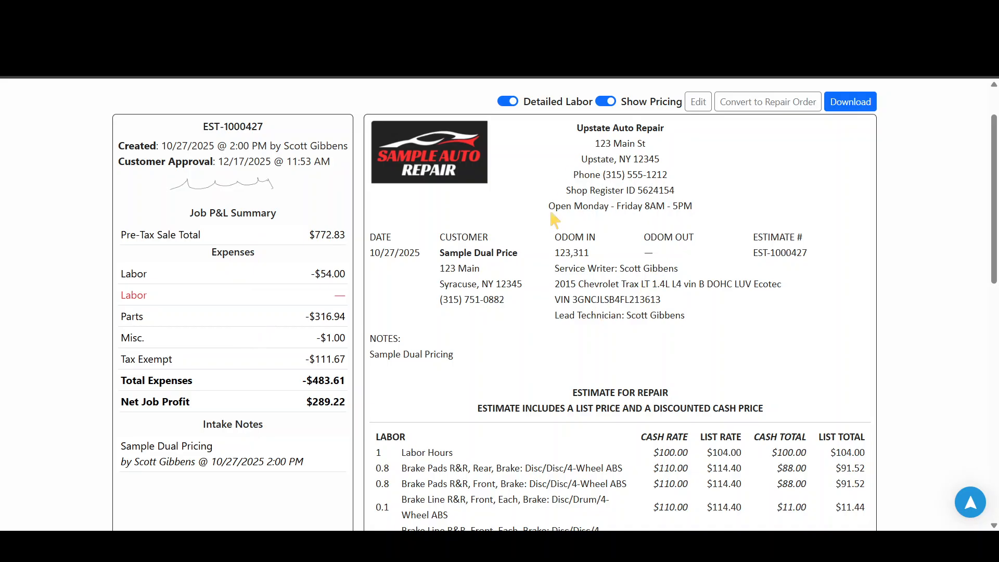
{"action": "scroll", "coordinate": [682, 286], "scroll_direction": "down", "scroll_amount": 4}
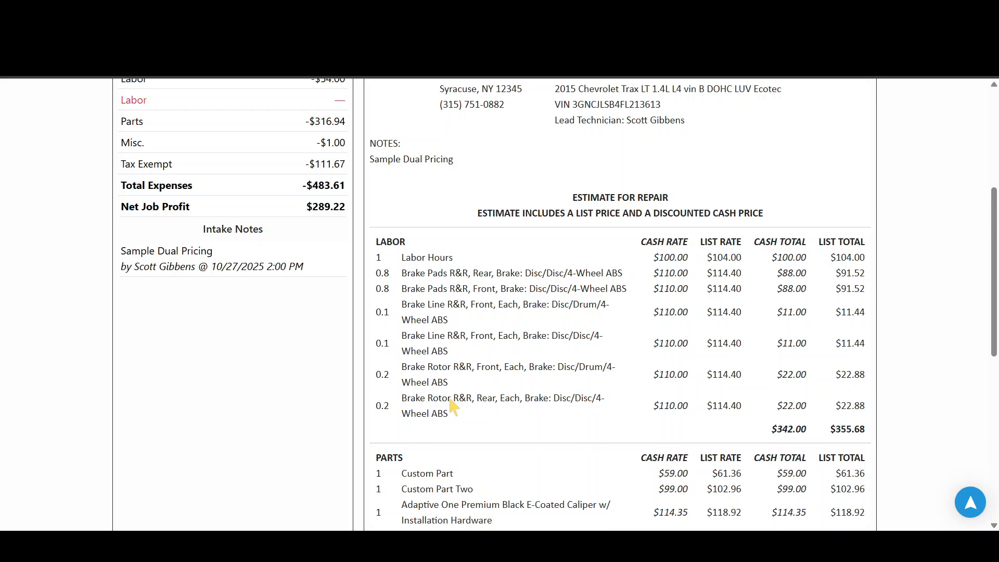
{"action": "scroll", "coordinate": [458, 289], "scroll_direction": "up", "scroll_amount": 4}
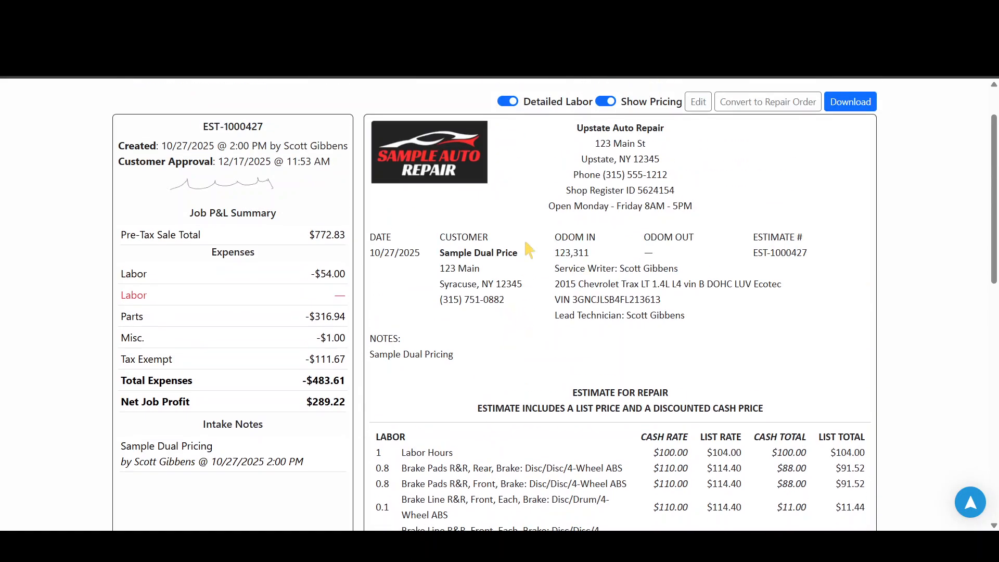
Step: Switch the dual-pricing estimate from detailed to collapsed labor and review its cash and list prices
{"action": "left_click", "coordinate": [505, 101]}
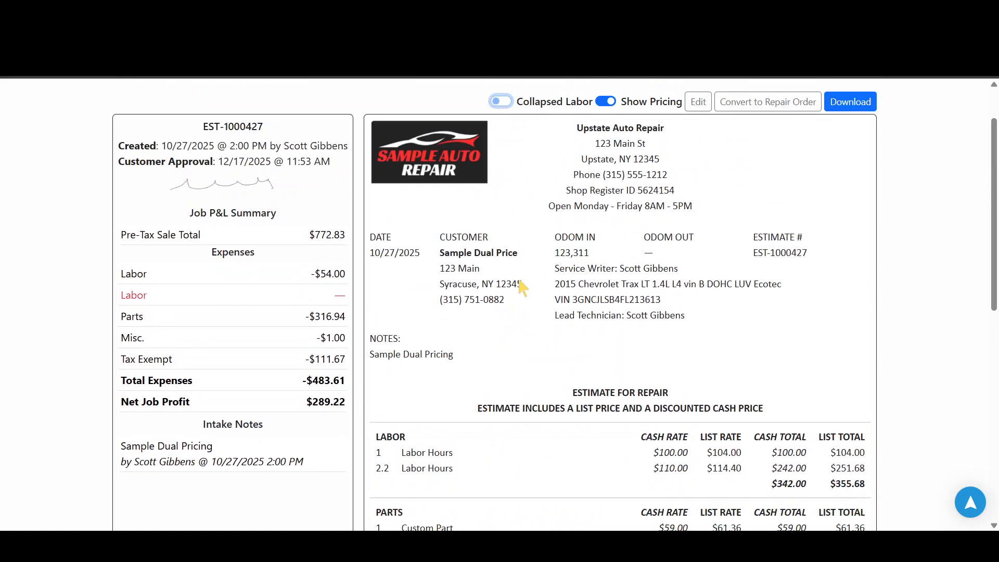
{"action": "scroll", "coordinate": [522, 287], "scroll_direction": "down", "scroll_amount": 4}
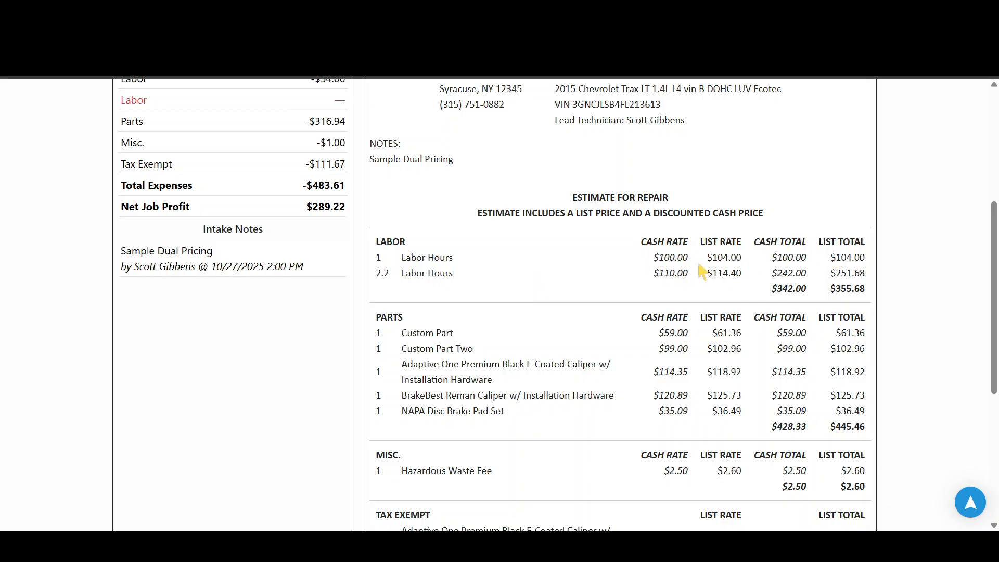
{"action": "scroll", "coordinate": [744, 287], "scroll_direction": "down", "scroll_amount": 1}
{"action": "scroll", "coordinate": [535, 307], "scroll_direction": "up", "scroll_amount": 5}
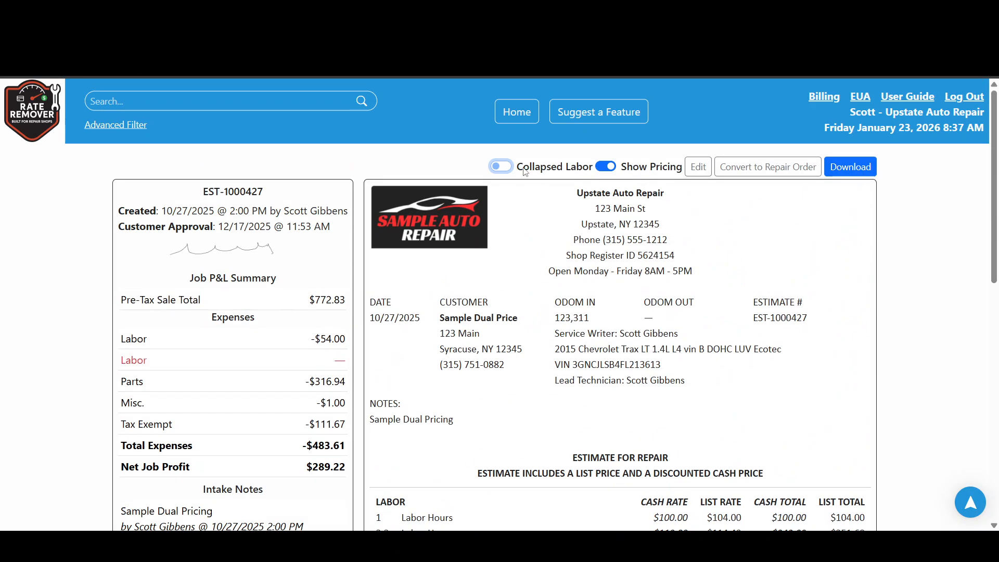
Step: Return to the dashboard, then open the approved cash-discount estimate for the 2011 Ford F-350 and review its labor prices
{"action": "left_click", "coordinate": [522, 120]}
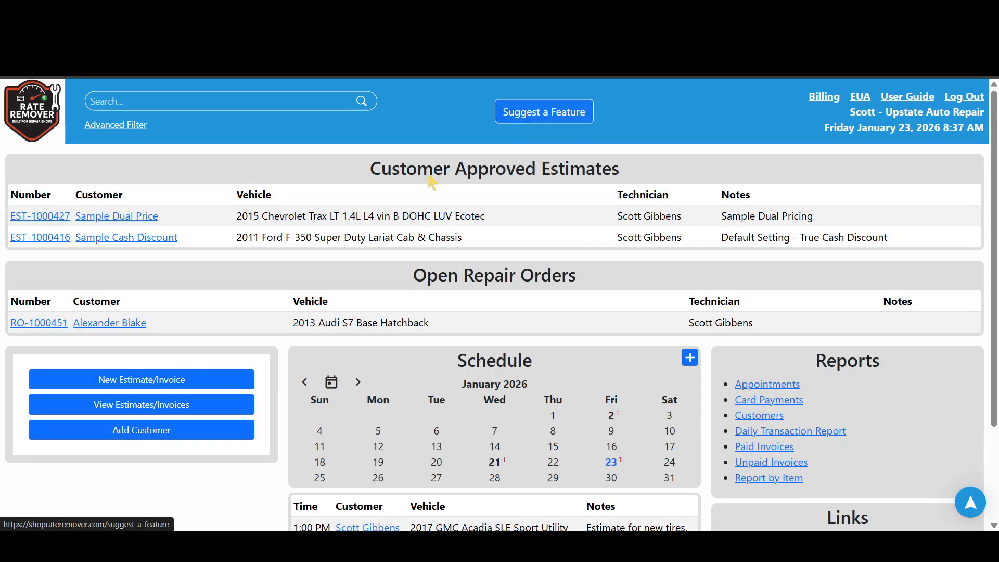
{"action": "left_click", "coordinate": [62, 242]}
{"action": "scroll", "coordinate": [584, 300], "scroll_direction": "down", "scroll_amount": 1}
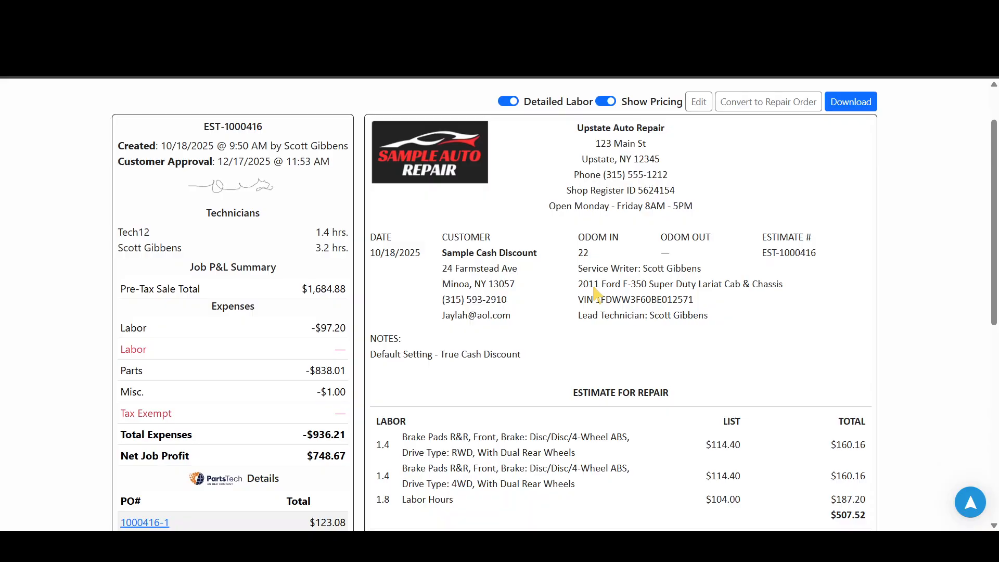
{"action": "scroll", "coordinate": [618, 283], "scroll_direction": "down", "scroll_amount": 1}
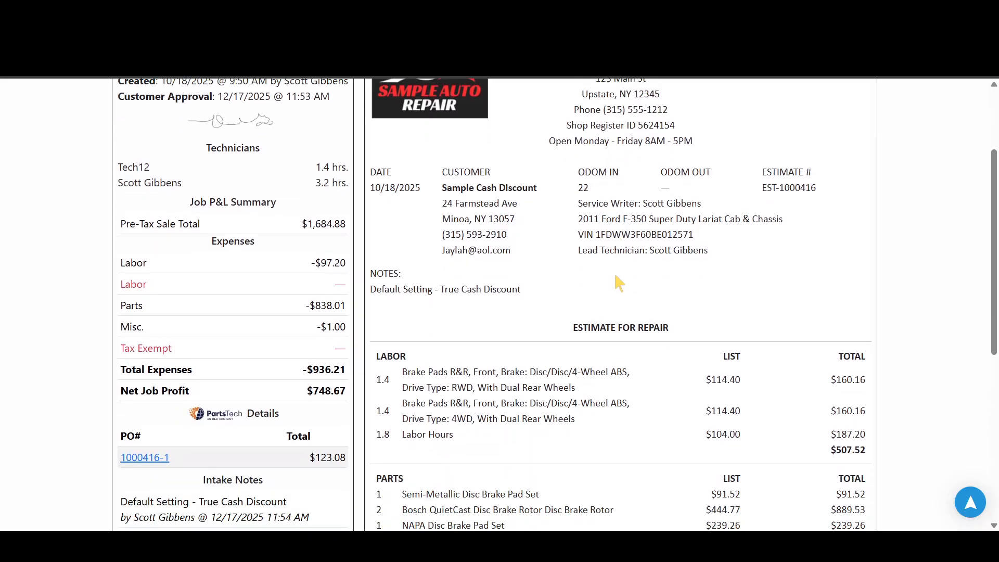
{"action": "scroll", "coordinate": [621, 275], "scroll_direction": "down", "scroll_amount": 1}
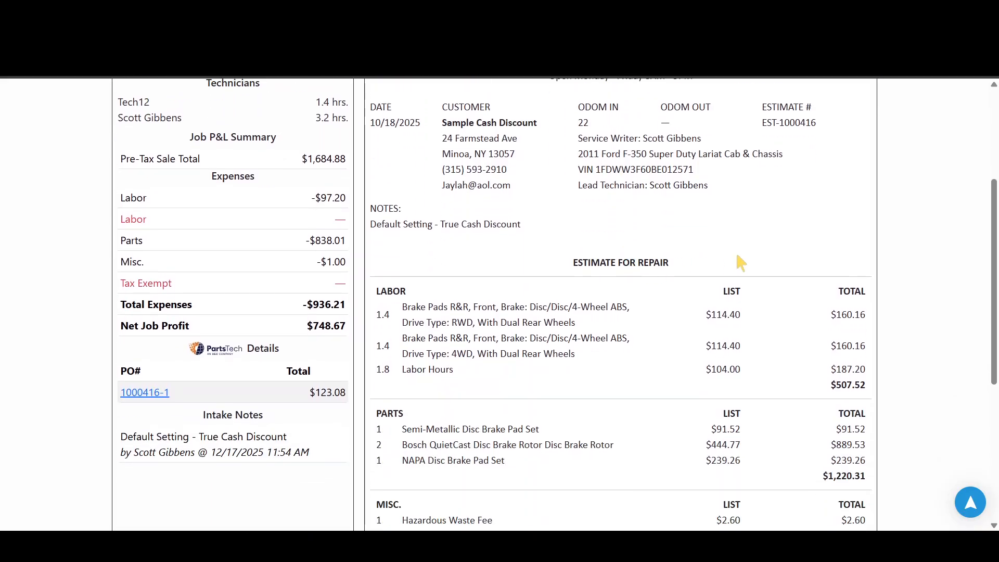
{"action": "left_click_drag", "start_coordinate": [869, 316], "coordinate": [812, 316]}
{"action": "left_click", "coordinate": [722, 249]}
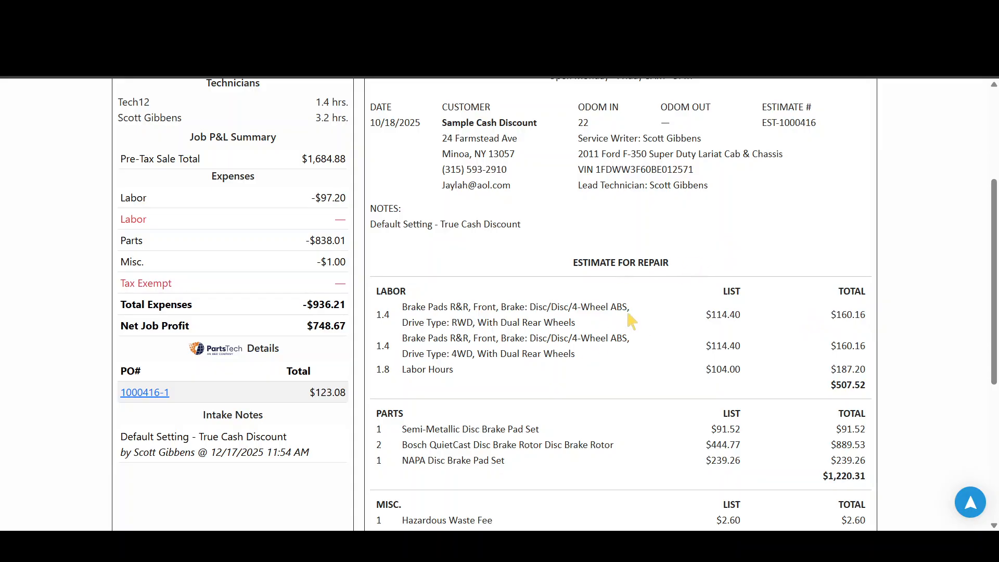
Step: Examine the parts, miscellaneous and tax-exempt lines and compare the cash total with the total due
{"action": "scroll", "coordinate": [729, 291], "scroll_direction": "down", "scroll_amount": 2}
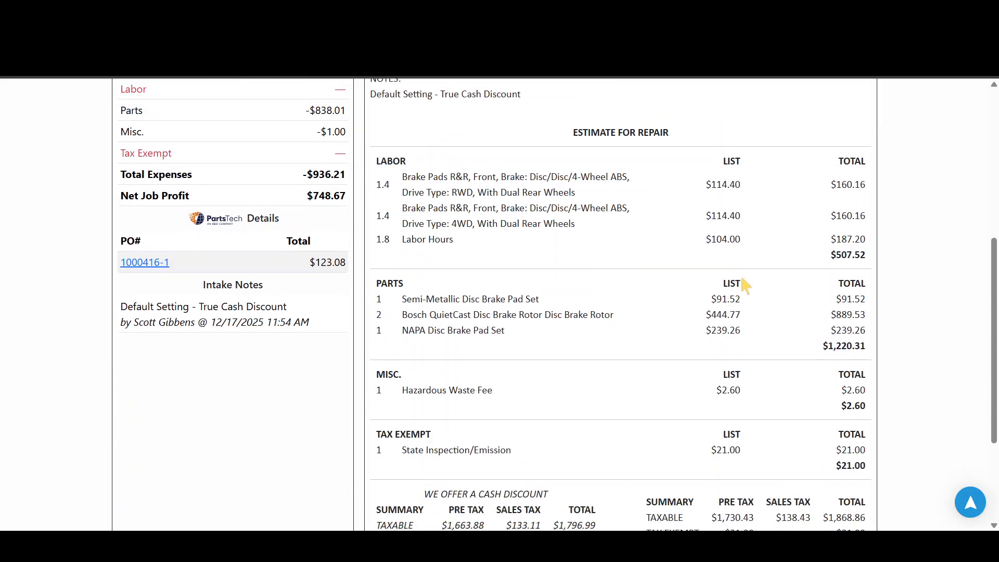
{"action": "scroll", "coordinate": [745, 286], "scroll_direction": "down", "scroll_amount": 2}
{"action": "left_click_drag", "start_coordinate": [602, 429], "coordinate": [537, 435]}
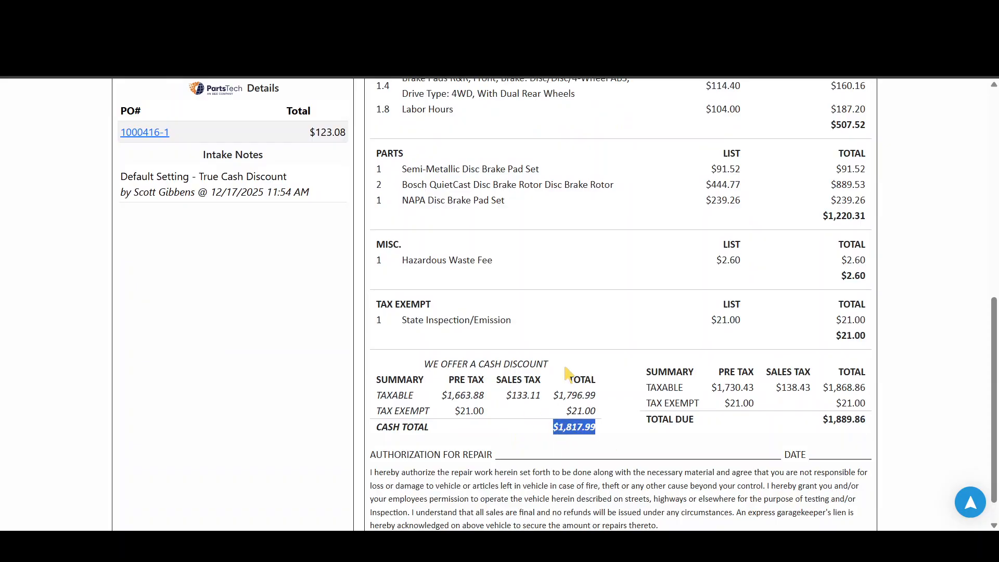
{"action": "left_click", "coordinate": [572, 332]}
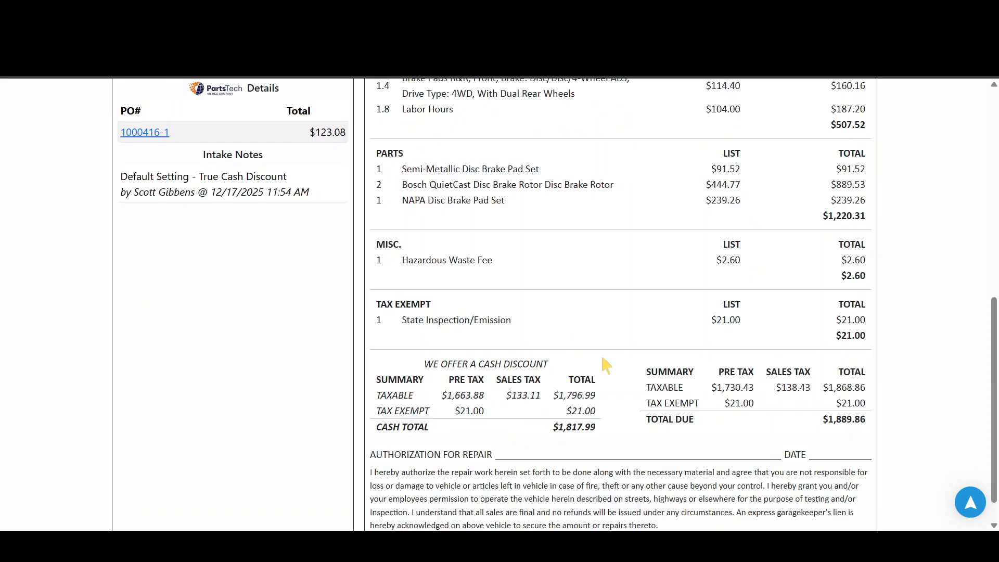
{"action": "scroll", "coordinate": [578, 305], "scroll_direction": "up", "scroll_amount": 3}
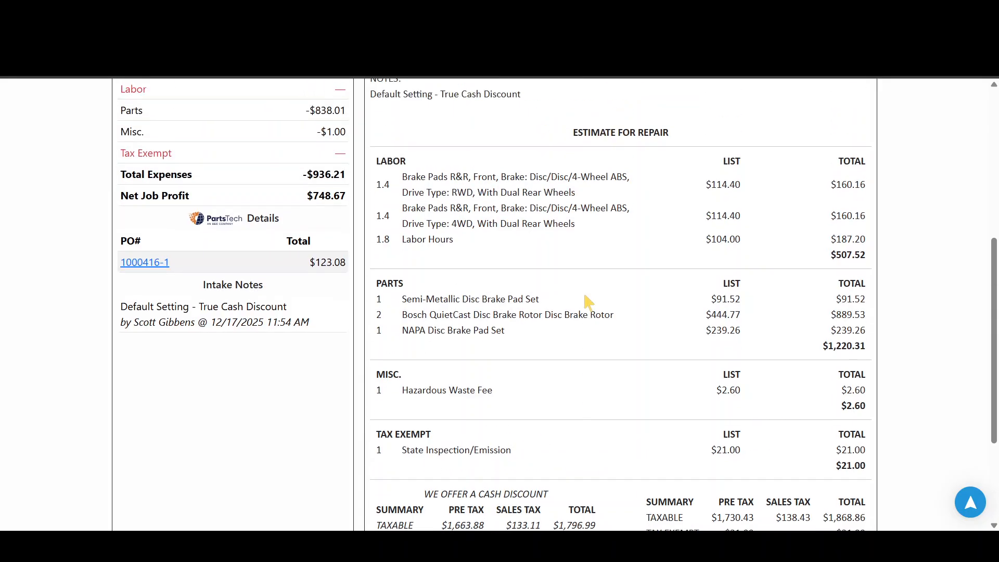
{"action": "scroll", "coordinate": [588, 301], "scroll_direction": "up", "scroll_amount": 6}
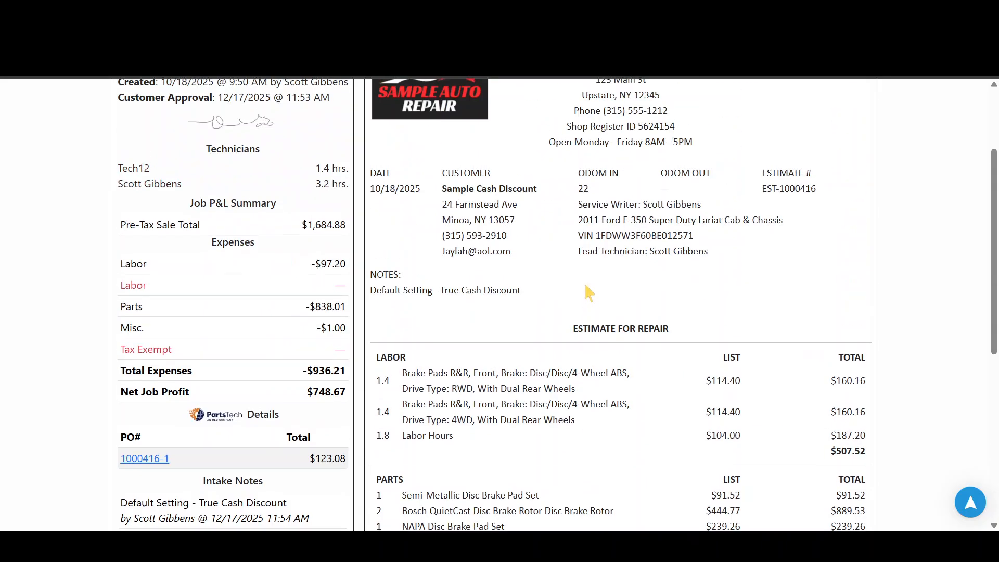
{"action": "scroll", "coordinate": [588, 288], "scroll_direction": "up", "scroll_amount": 1}
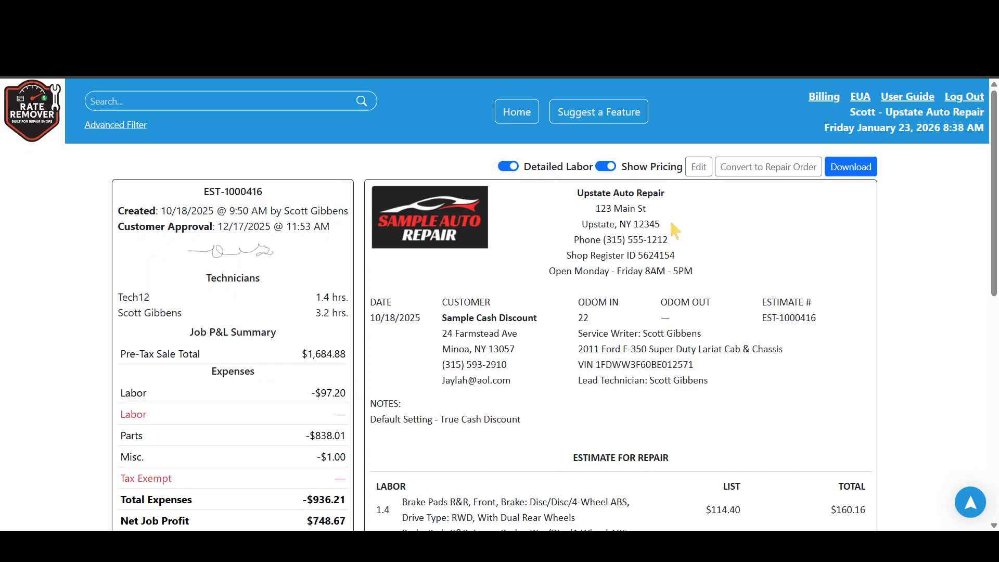
Step: Open the F-350 estimate for editing and examine its customer details, notes, labor and parts sections
{"action": "left_click", "coordinate": [696, 168]}
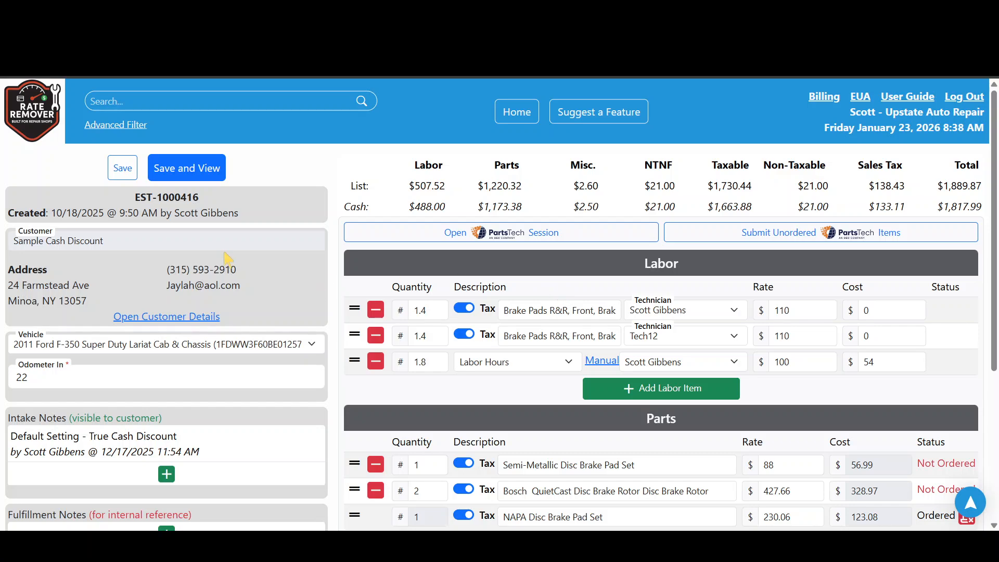
{"action": "scroll", "coordinate": [209, 245], "scroll_direction": "down", "scroll_amount": 1}
{"action": "scroll", "coordinate": [203, 242], "scroll_direction": "down", "scroll_amount": 1}
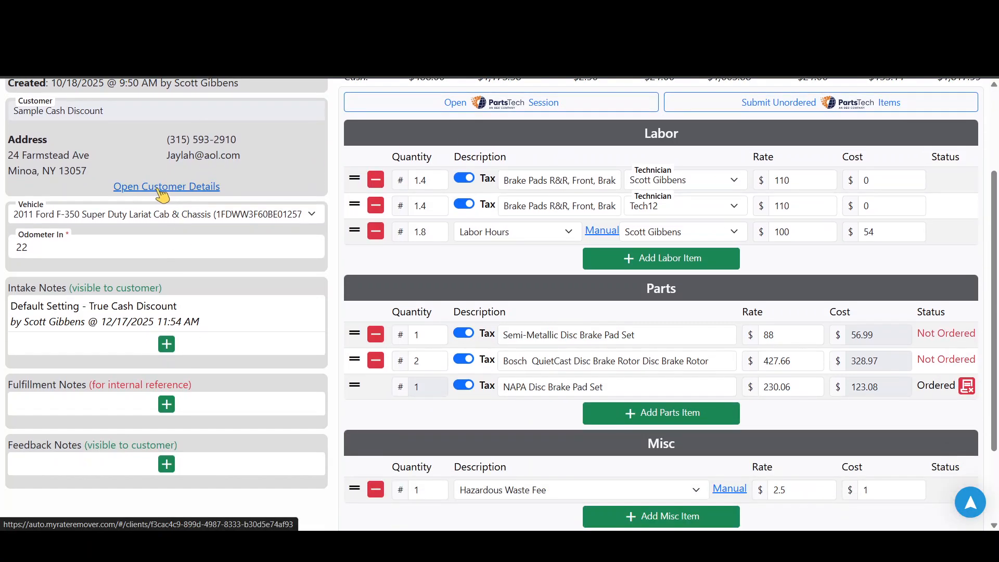
{"action": "scroll", "coordinate": [164, 192], "scroll_direction": "down", "scroll_amount": 1}
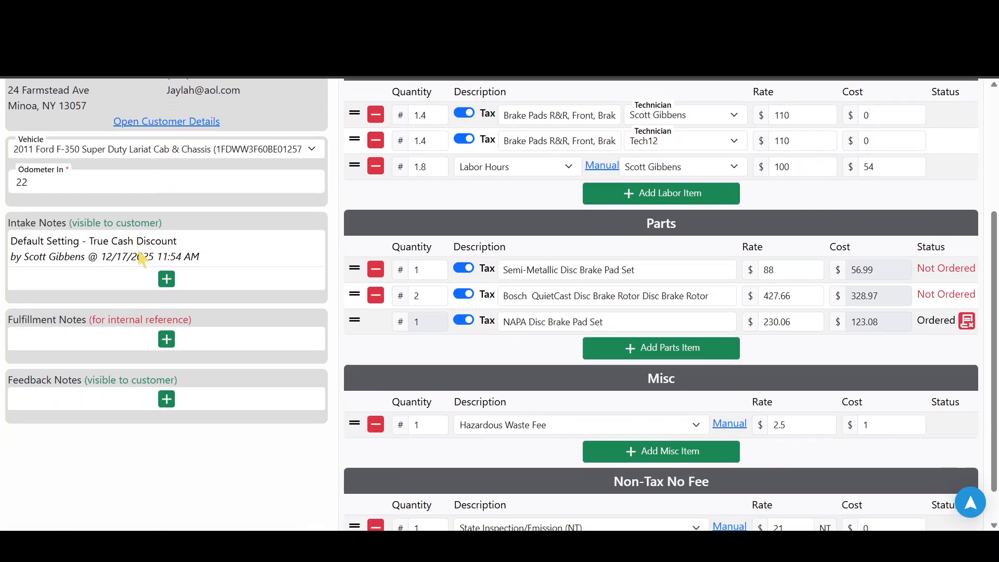
{"action": "scroll", "coordinate": [176, 285], "scroll_direction": "down", "scroll_amount": 1}
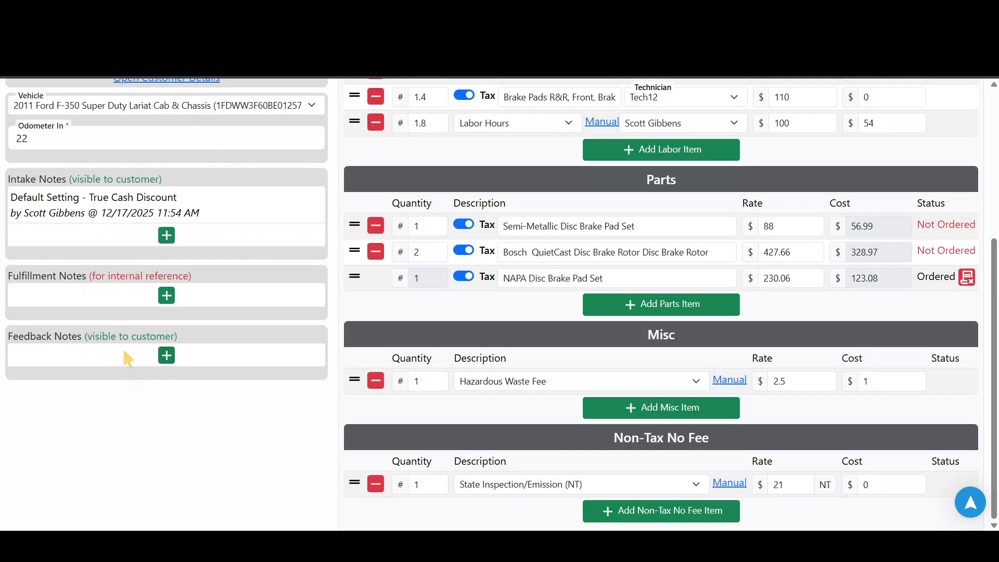
{"action": "scroll", "coordinate": [468, 357], "scroll_direction": "up", "scroll_amount": 2}
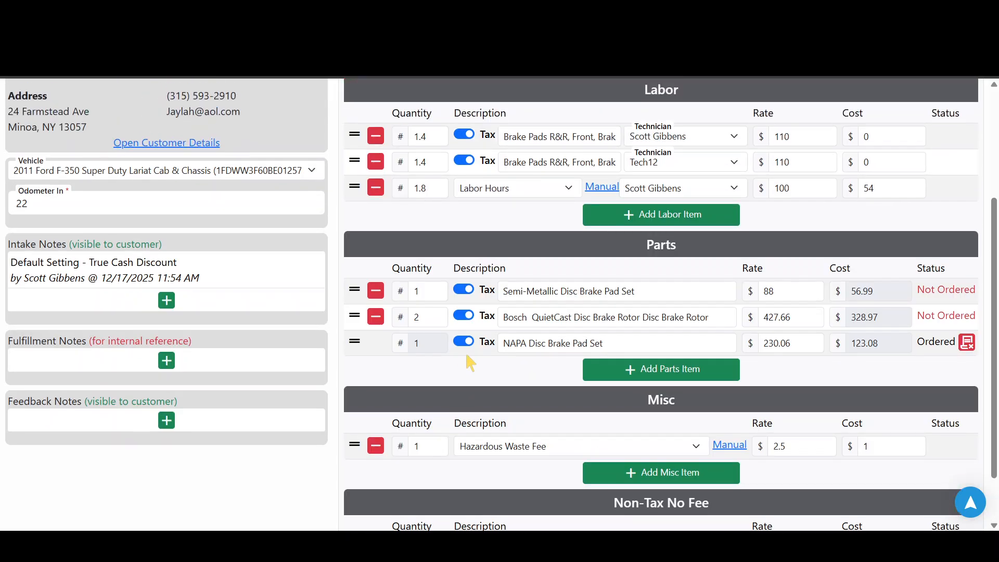
{"action": "scroll", "coordinate": [494, 364], "scroll_direction": "up", "scroll_amount": 2}
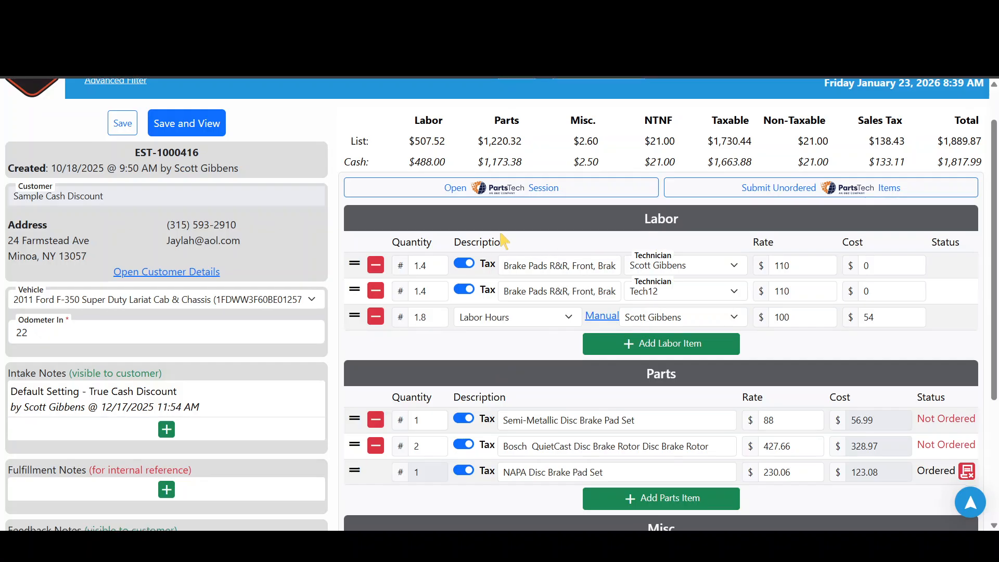
{"action": "scroll", "coordinate": [507, 250], "scroll_direction": "down", "scroll_amount": 1}
{"action": "scroll", "coordinate": [593, 258], "scroll_direction": "down", "scroll_amount": 1}
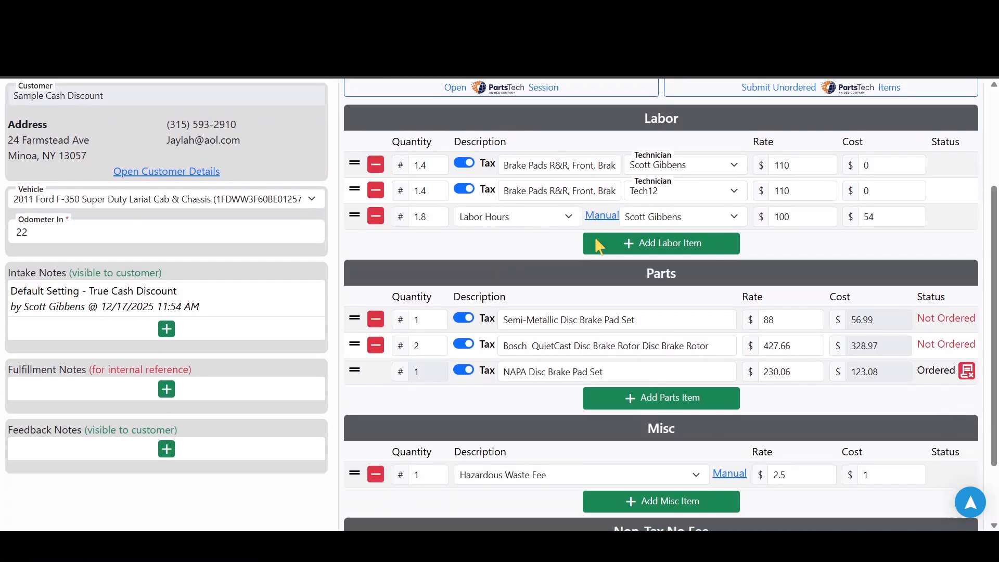
{"action": "double_click", "coordinate": [770, 293]}
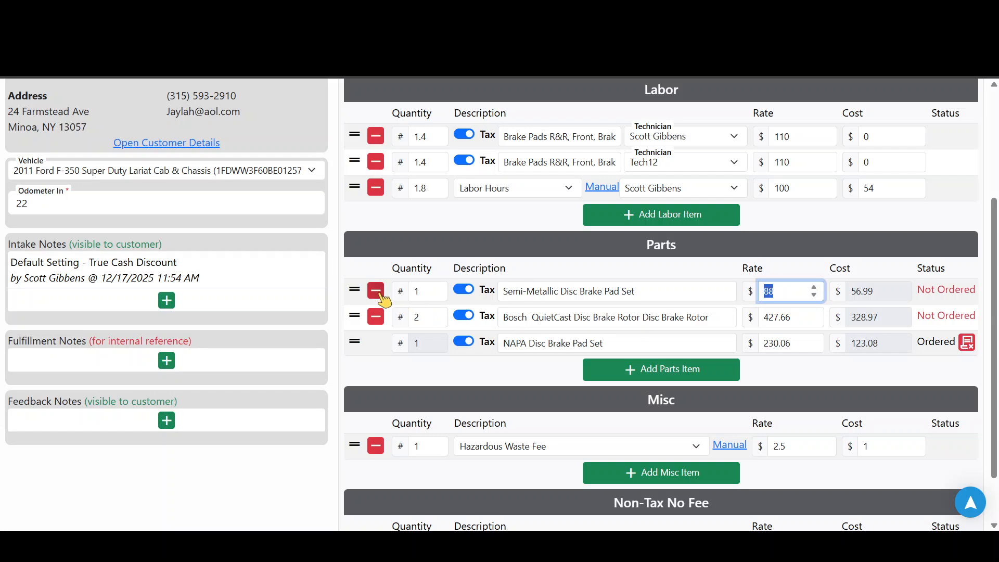
Step: Add a Labor Three item to the estimate's labor section and assign the lead technician to it
{"action": "left_click", "coordinate": [645, 218]}
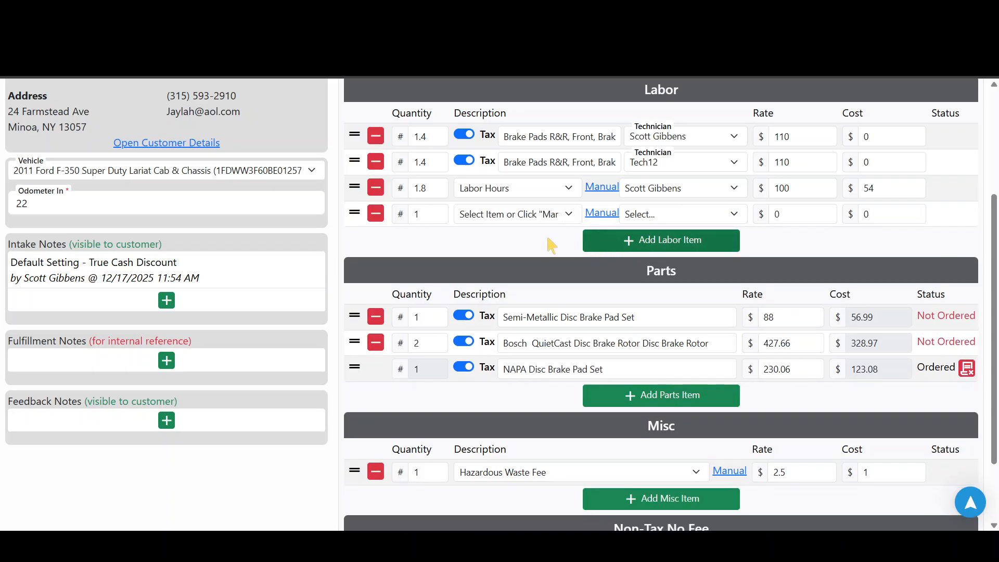
{"action": "left_click", "coordinate": [541, 220]}
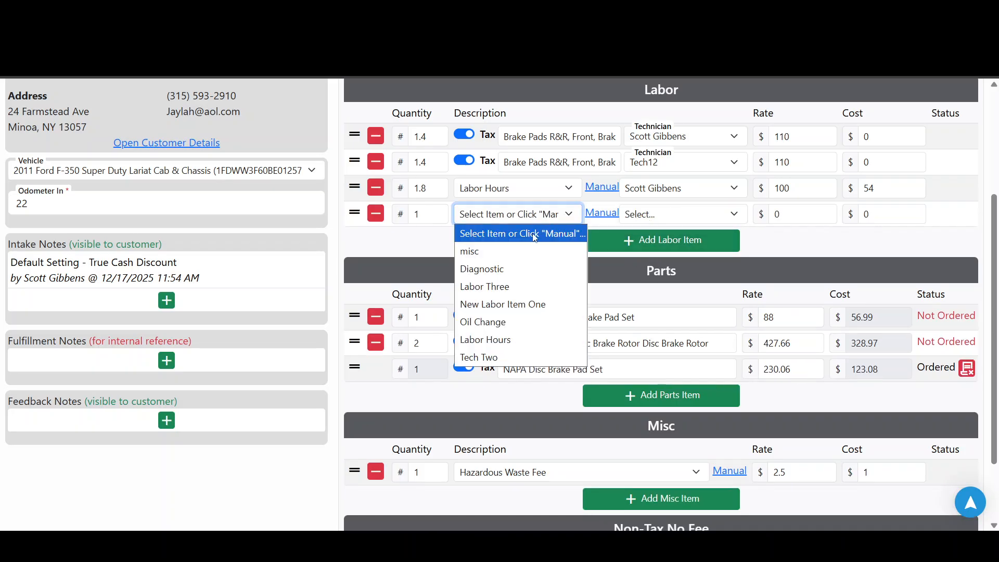
{"action": "left_click", "coordinate": [506, 286]}
{"action": "left_click", "coordinate": [645, 215]}
{"action": "left_click", "coordinate": [643, 251]}
Step: Examine the Parts, Misc and Non-Tax No Fee sections of the estimate being edited
{"action": "scroll", "coordinate": [624, 277], "scroll_direction": "down", "scroll_amount": 1}
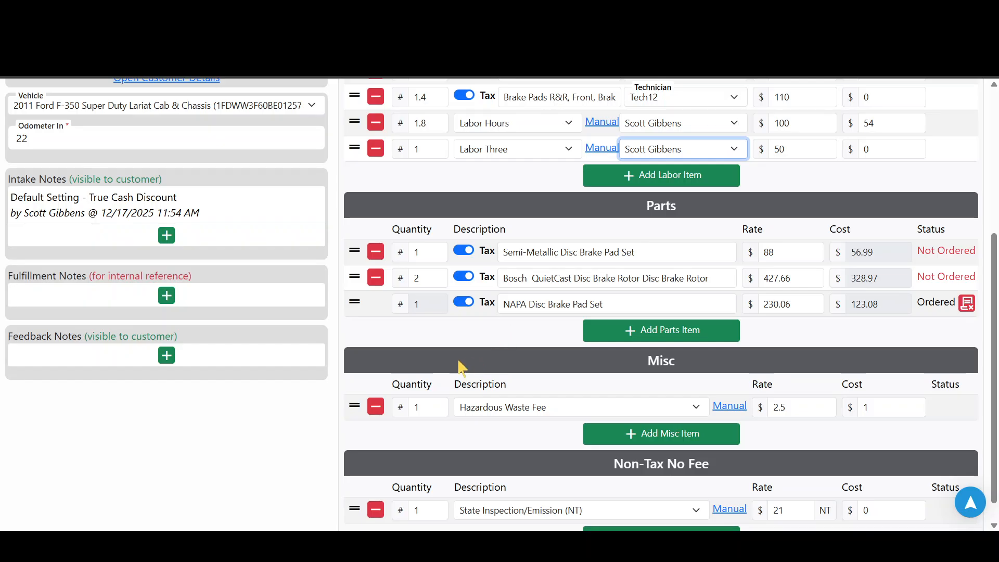
{"action": "scroll", "coordinate": [463, 360], "scroll_direction": "down", "scroll_amount": 1}
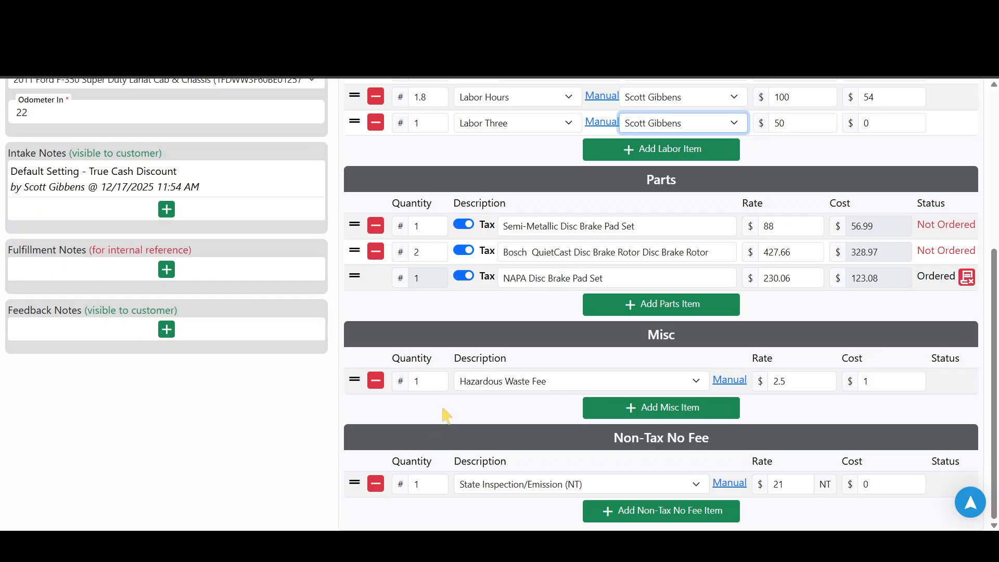
{"action": "scroll", "coordinate": [501, 404], "scroll_direction": "up", "scroll_amount": 1}
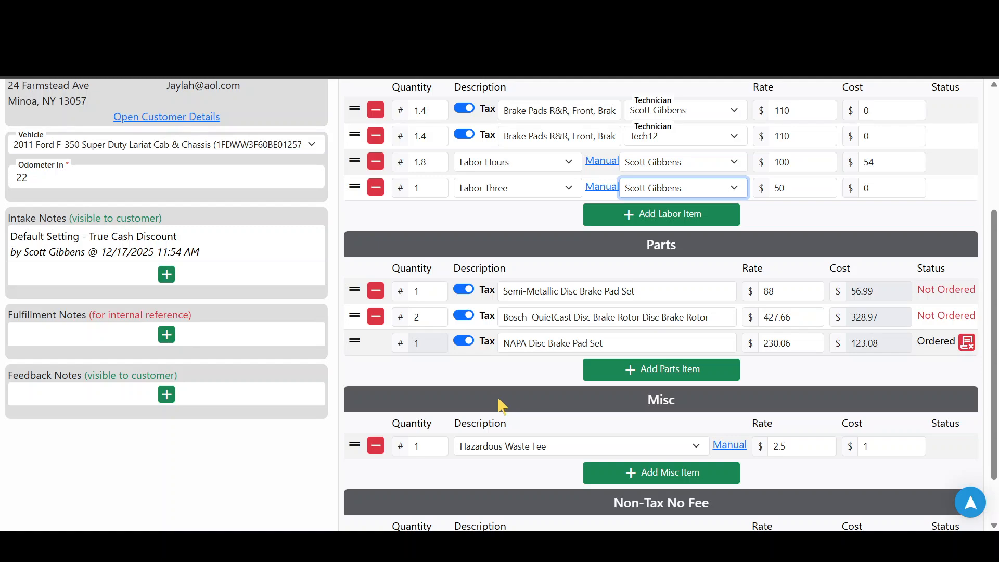
{"action": "scroll", "coordinate": [508, 394], "scroll_direction": "down", "scroll_amount": 1}
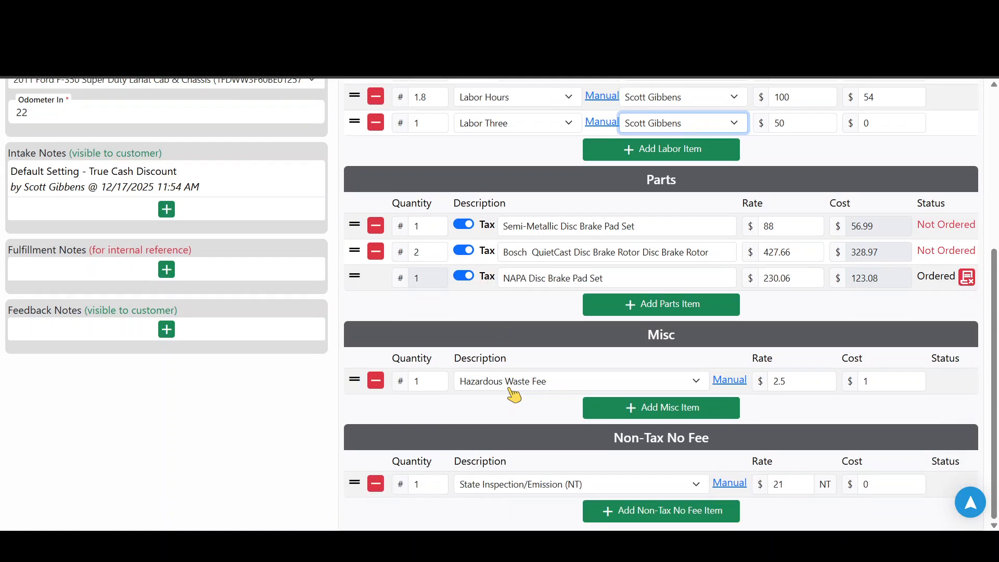
{"action": "scroll", "coordinate": [558, 373], "scroll_direction": "up", "scroll_amount": 3}
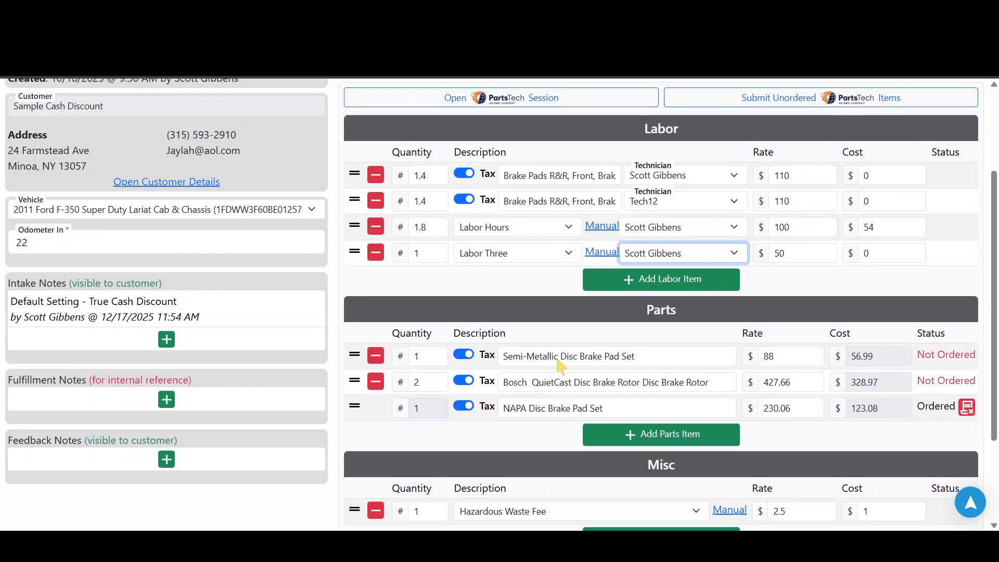
Step: Review the estimate's editable line items section by section, from Labor through Parts and Misc to Non-Tax No Fee
{"action": "double_click", "coordinate": [672, 197]}
{"action": "scroll", "coordinate": [640, 197], "scroll_direction": "down", "scroll_amount": 1}
{"action": "double_click", "coordinate": [666, 310]}
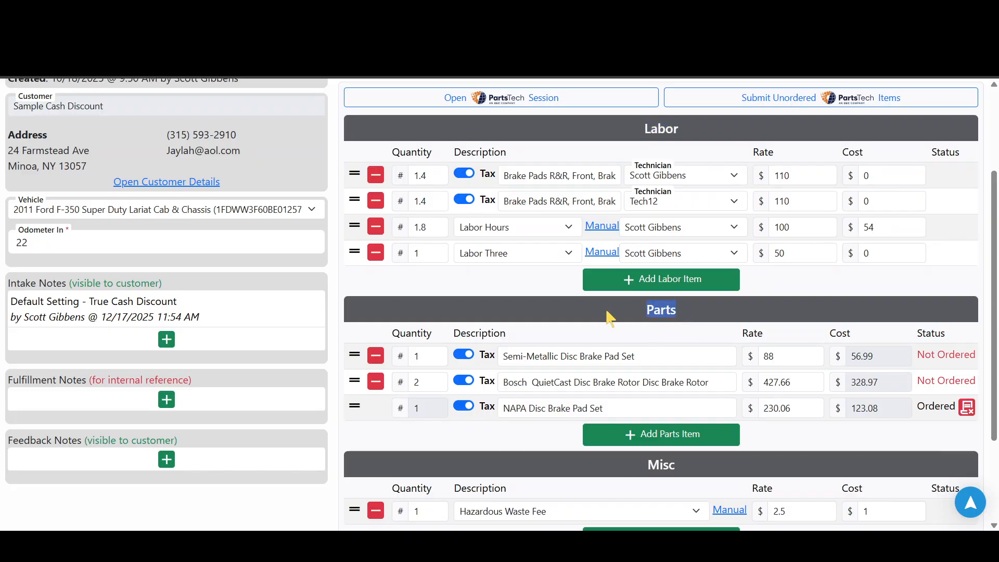
{"action": "scroll", "coordinate": [583, 312], "scroll_direction": "down", "scroll_amount": 1}
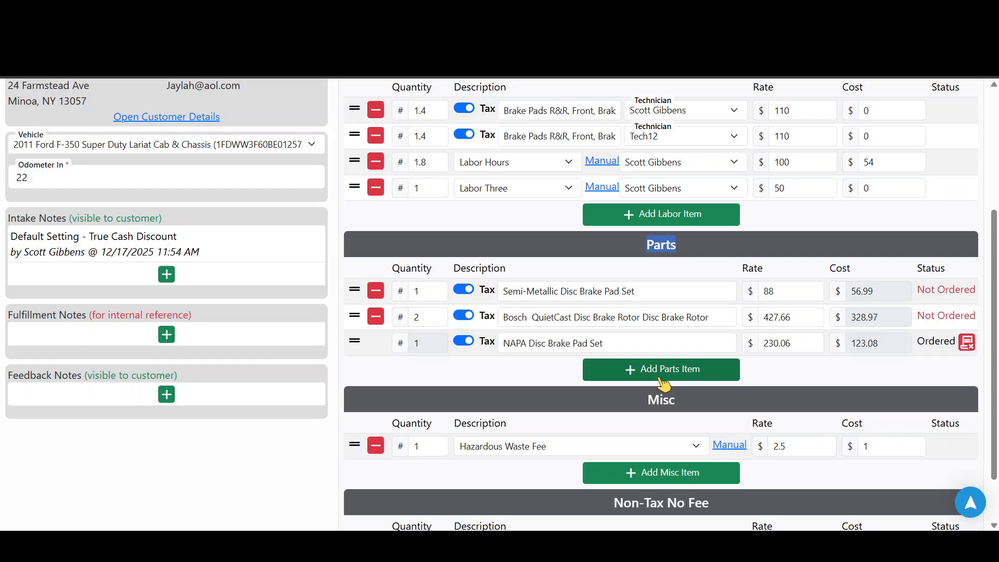
{"action": "scroll", "coordinate": [656, 374], "scroll_direction": "down", "scroll_amount": 1}
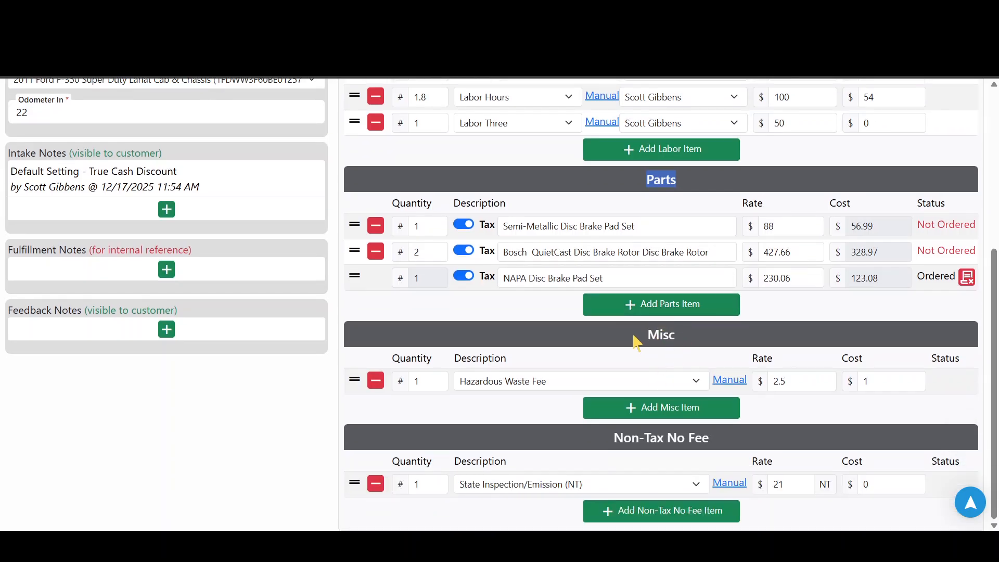
{"action": "left_click_drag", "start_coordinate": [725, 445], "coordinate": [629, 452]}
{"action": "left_click", "coordinate": [615, 456]}
Step: Compare the State Inspection/Emission rate with the NTNF list and cash totals in the estimate summary
{"action": "scroll", "coordinate": [616, 463], "scroll_direction": "up", "scroll_amount": 5}
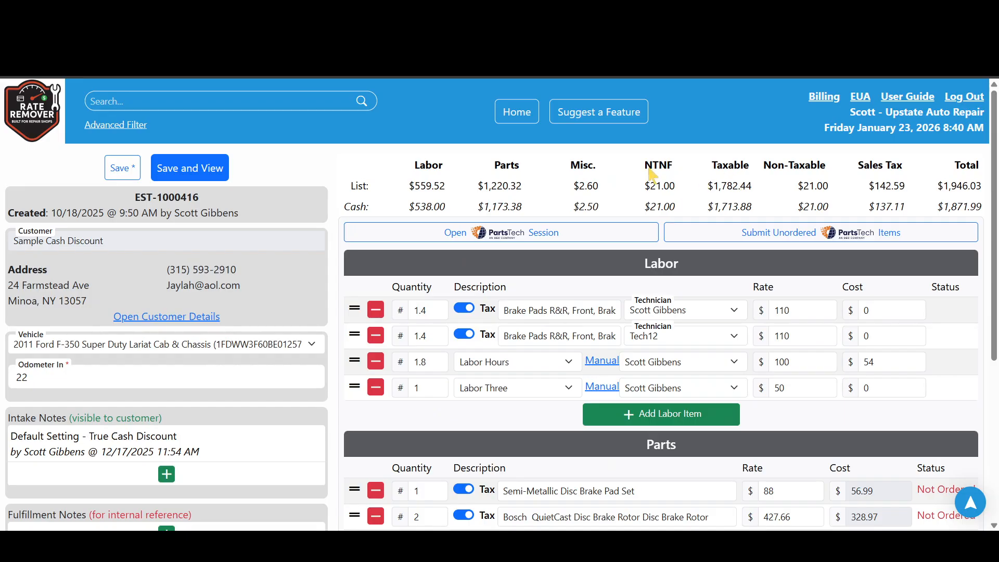
{"action": "scroll", "coordinate": [650, 218], "scroll_direction": "down", "scroll_amount": 5}
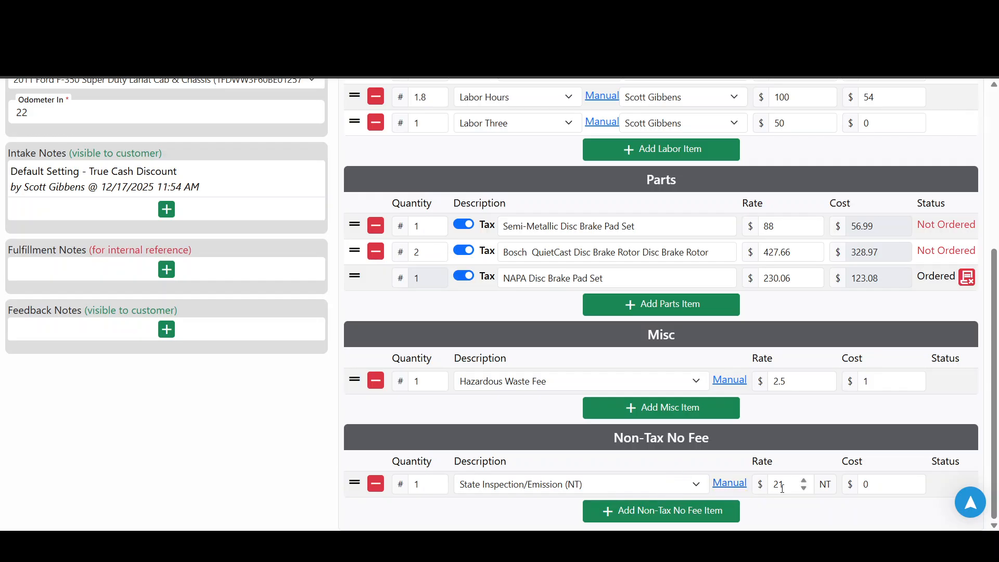
{"action": "left_click_drag", "start_coordinate": [790, 483], "coordinate": [764, 483]}
{"action": "scroll", "coordinate": [573, 446], "scroll_direction": "up", "scroll_amount": 5}
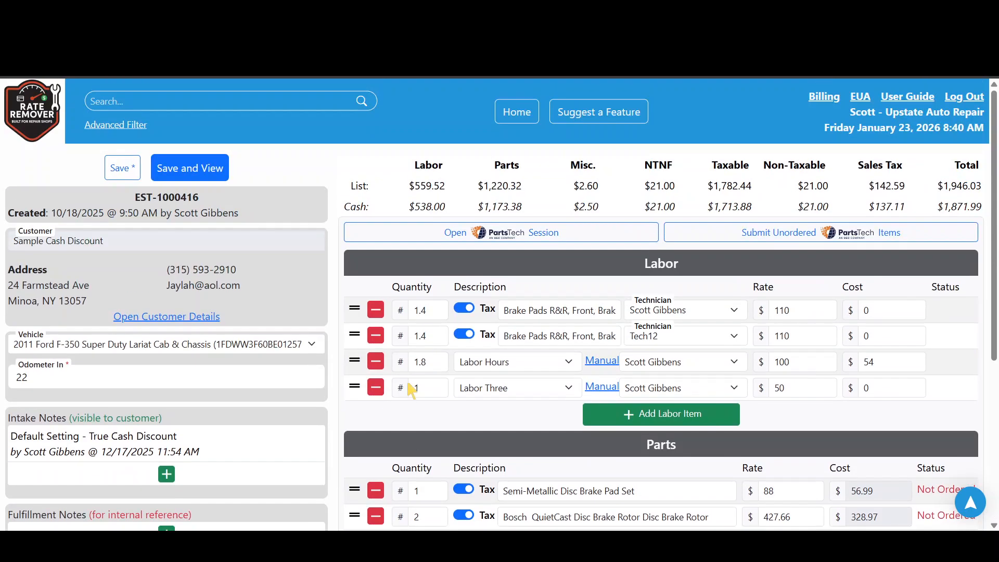
Step: Save the F-350 estimate and view its printed layout, checking the line items and the cash discount summary
{"action": "left_click", "coordinate": [215, 173]}
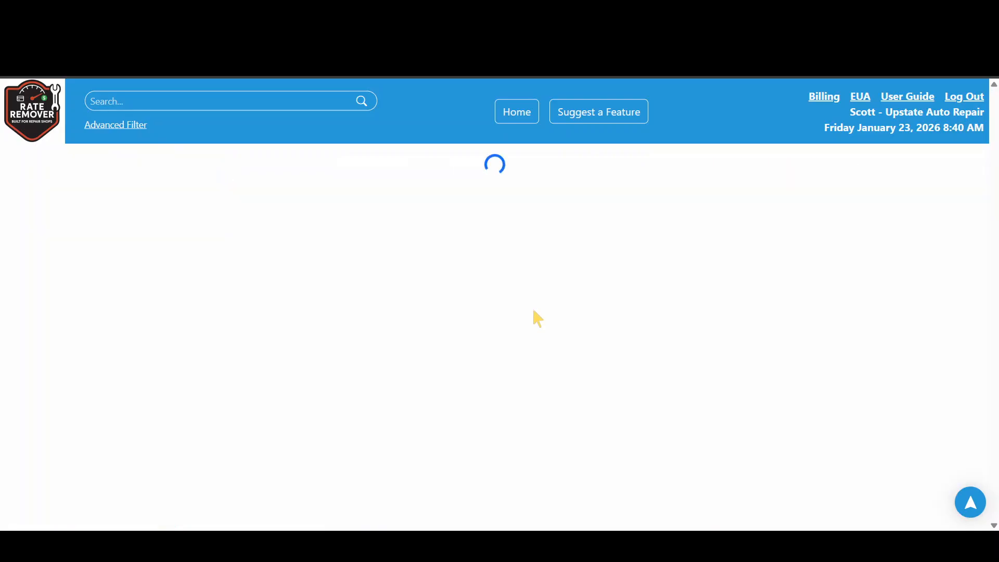
{"action": "scroll", "coordinate": [625, 312], "scroll_direction": "down", "scroll_amount": 6}
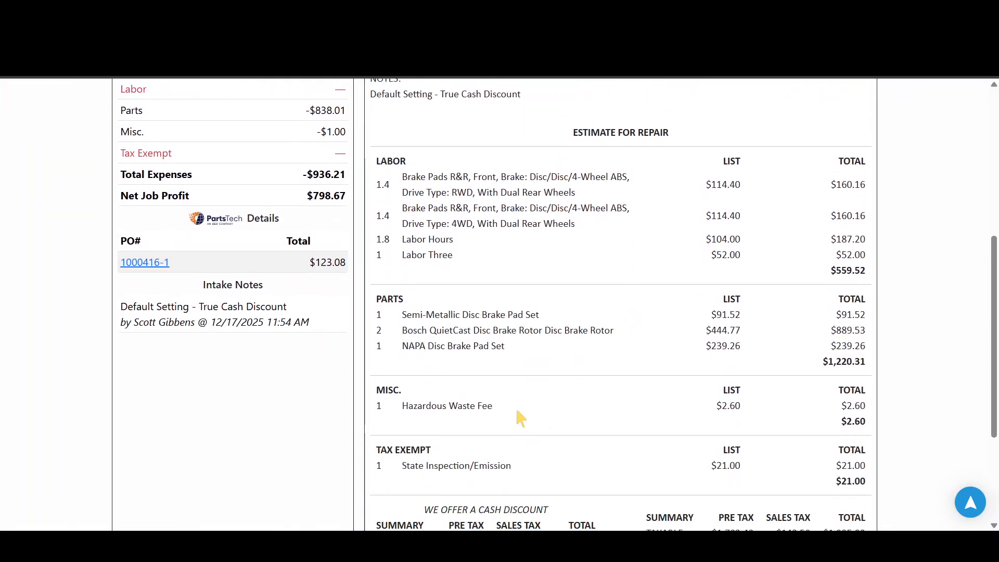
{"action": "scroll", "coordinate": [518, 414], "scroll_direction": "down", "scroll_amount": 3}
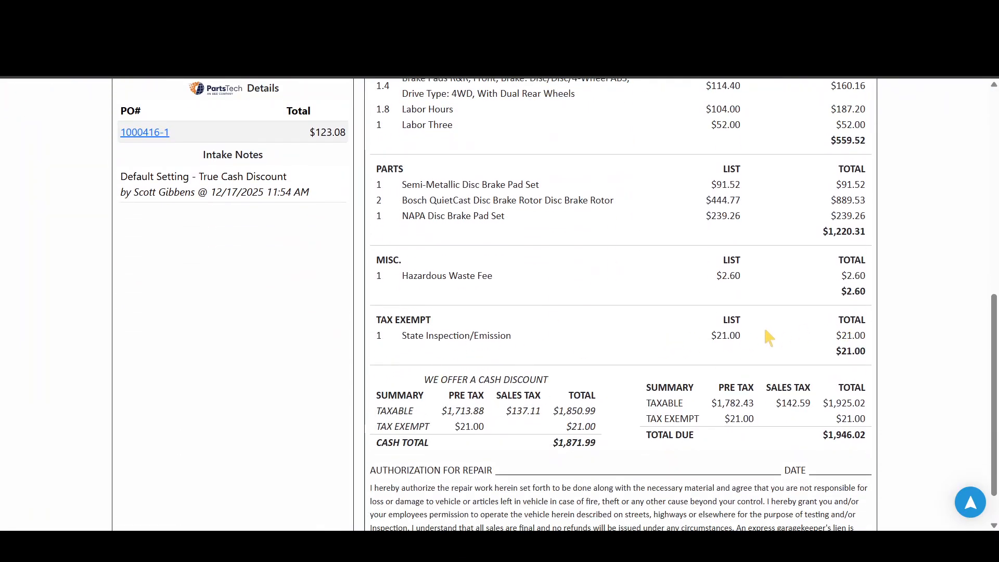
{"action": "scroll", "coordinate": [621, 369], "scroll_direction": "up", "scroll_amount": 10}
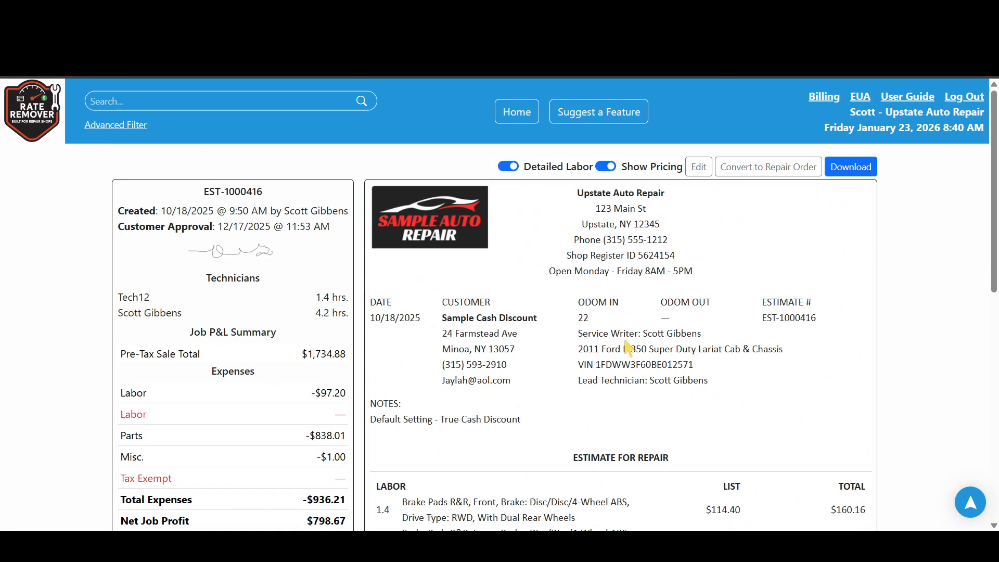
Step: Return to the home dashboard, search for a customer by first name and open the matching customer record
{"action": "left_click", "coordinate": [519, 115]}
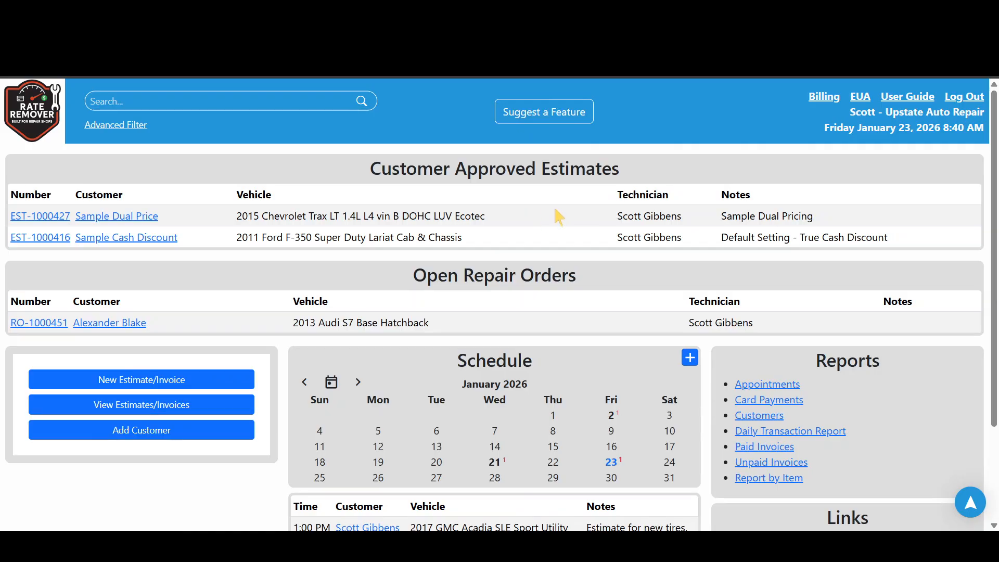
{"action": "scroll", "coordinate": [548, 202], "scroll_direction": "down", "scroll_amount": 1}
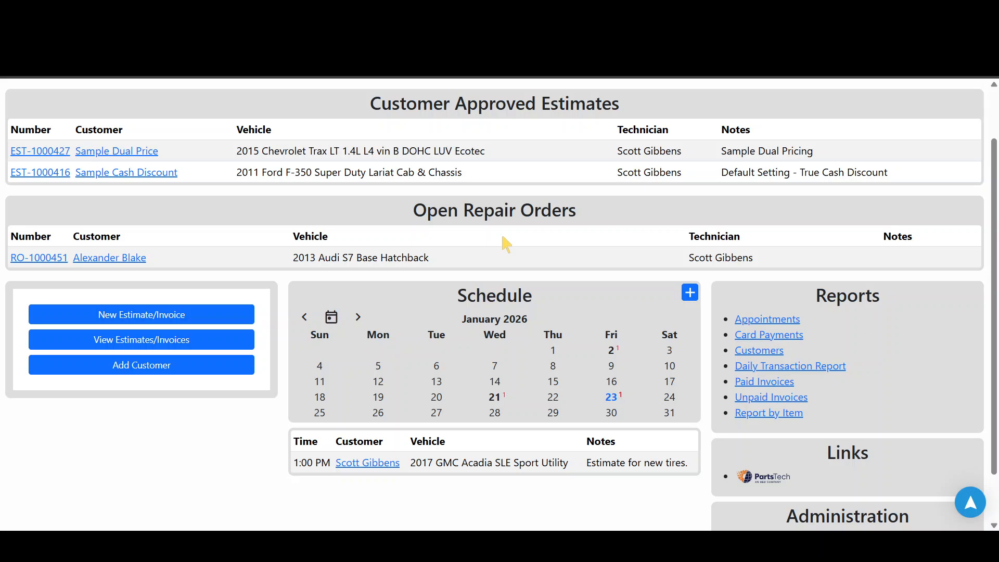
{"action": "scroll", "coordinate": [501, 244], "scroll_direction": "up", "scroll_amount": 1}
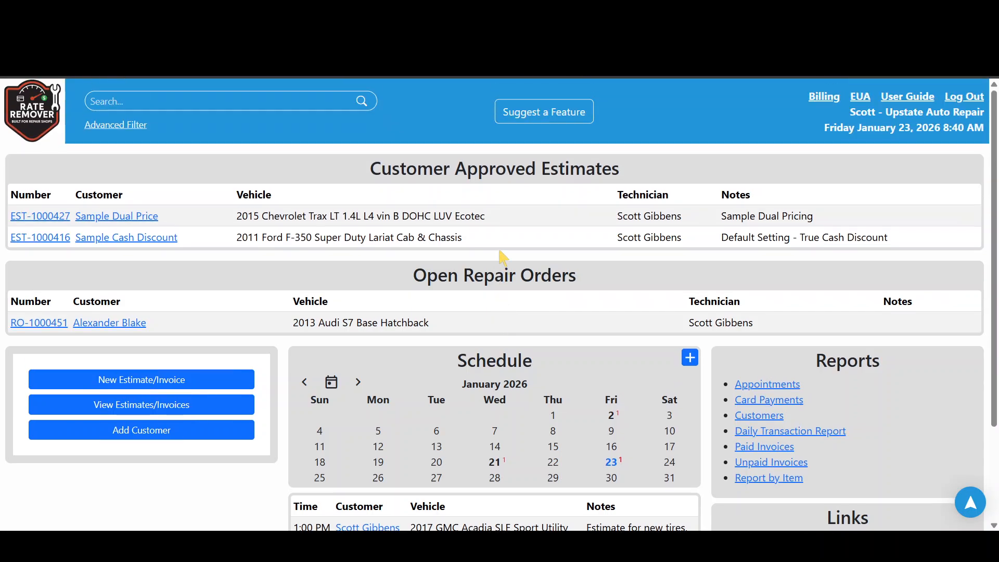
{"action": "left_click", "coordinate": [174, 106]}
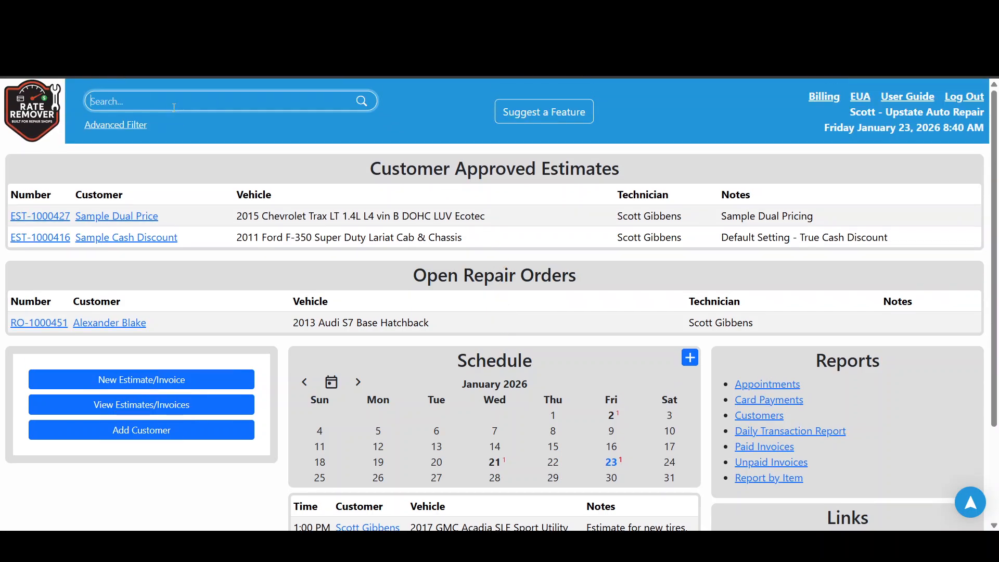
{"action": "type", "text": "scott"}
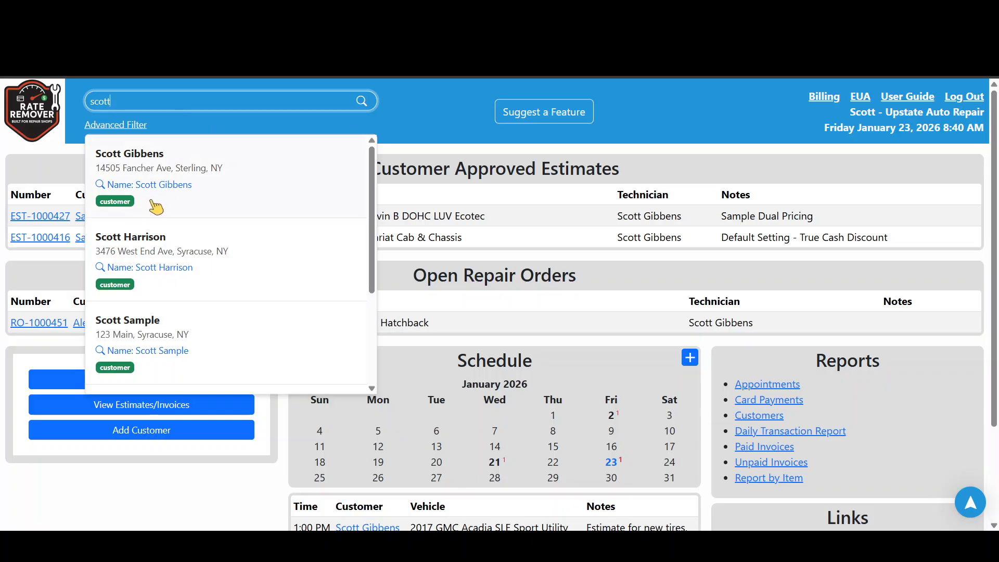
{"action": "left_click", "coordinate": [172, 194]}
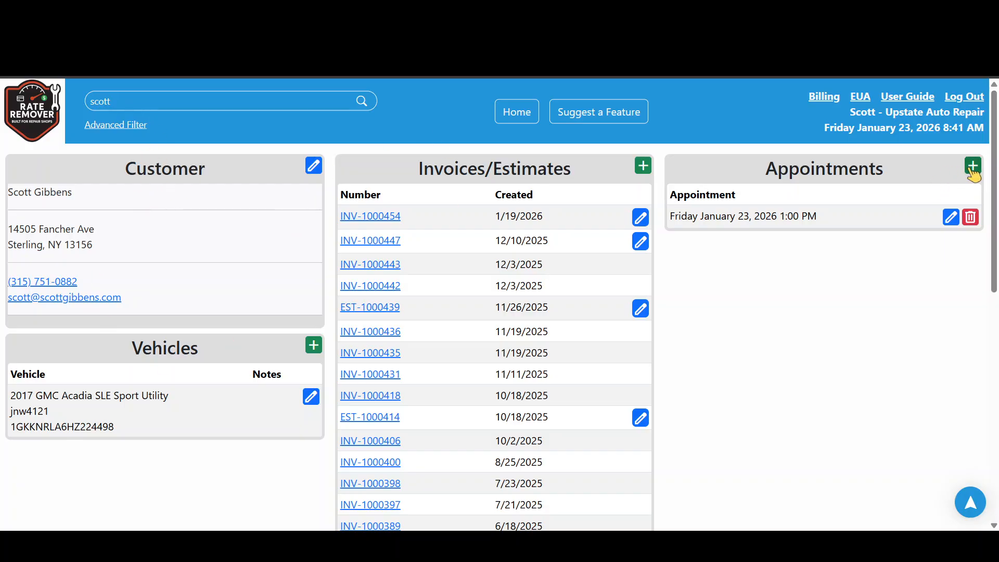
Step: Return to the home dashboard and start a new estimate/invoice
{"action": "left_click", "coordinate": [529, 121]}
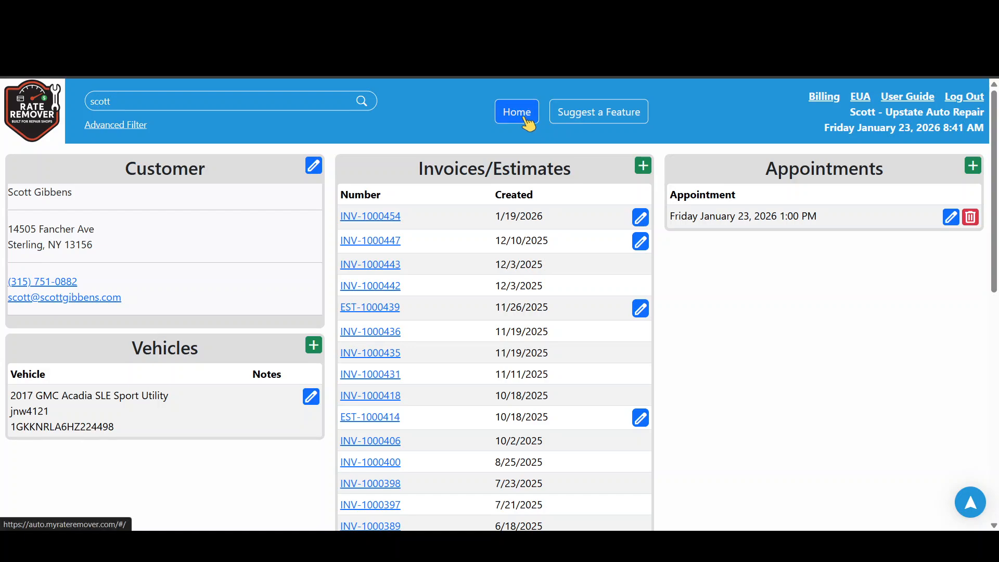
{"action": "scroll", "coordinate": [419, 306], "scroll_direction": "down", "scroll_amount": 1}
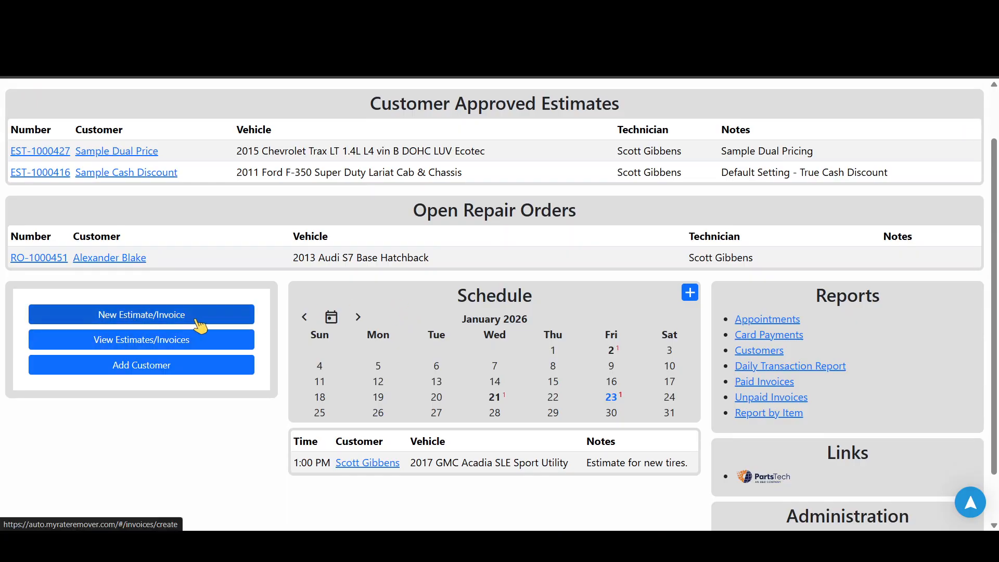
{"action": "left_click", "coordinate": [172, 324]}
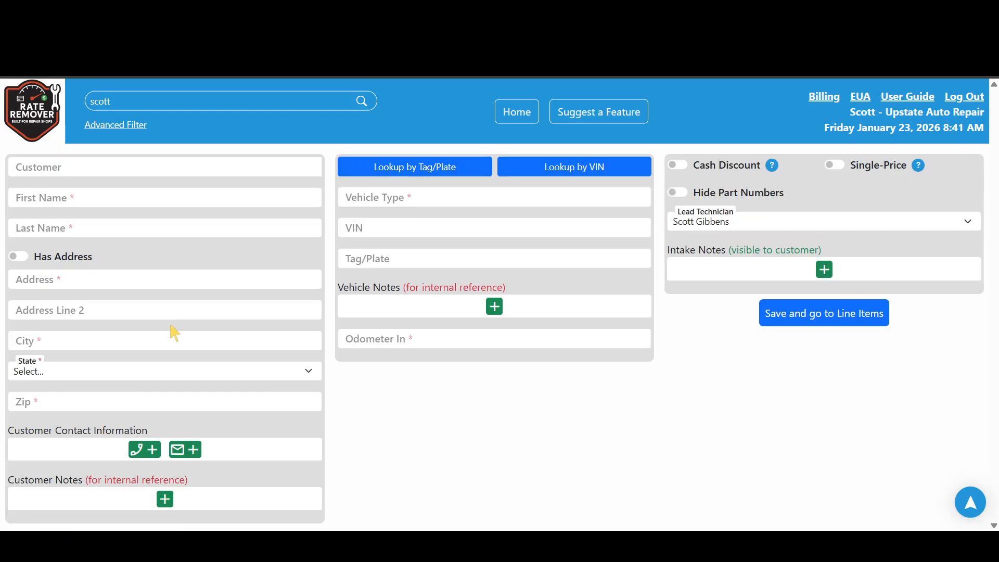
Step: Clear the old global search text and assign the existing customer to the new estimate by searching their first name
{"action": "left_click", "coordinate": [147, 101]}
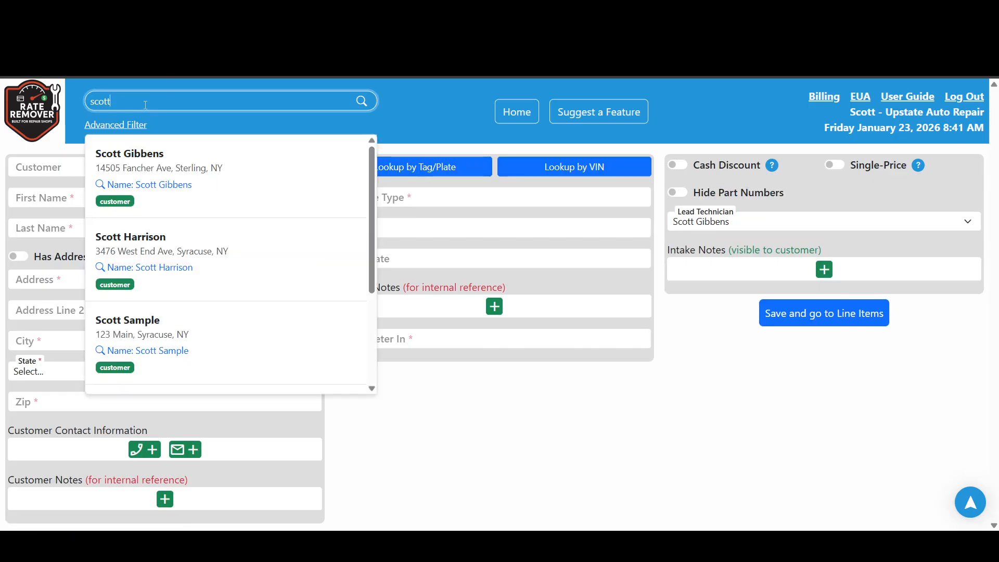
{"action": "key", "text": "BackSpace"}
{"action": "key", "text": "BackSpace"}
{"action": "key", "text": "BackSpace"}
{"action": "key", "text": "BackSpace"}
{"action": "key", "text": "BackSpace"}
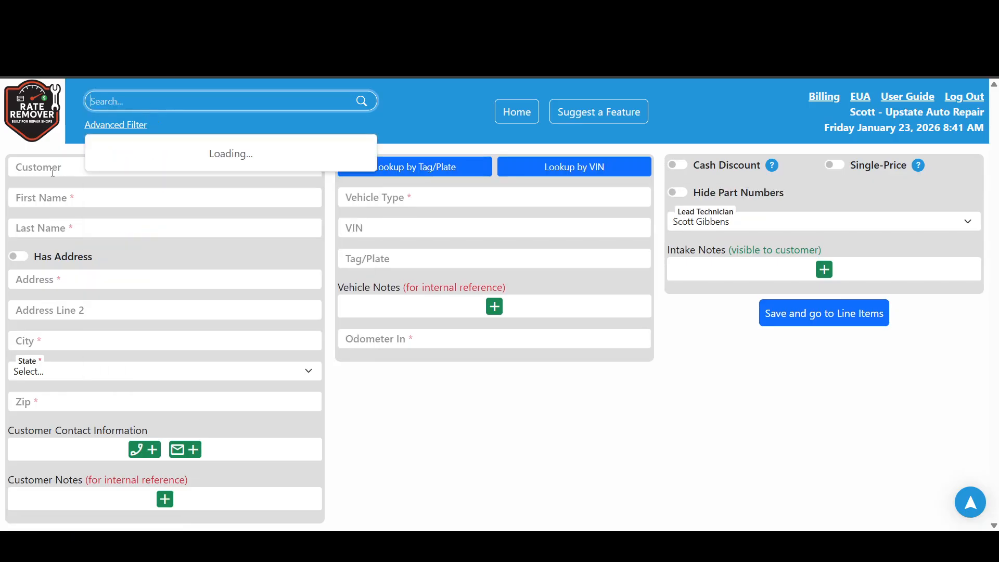
{"action": "left_click", "coordinate": [53, 170]}
{"action": "type", "text": "scott"}
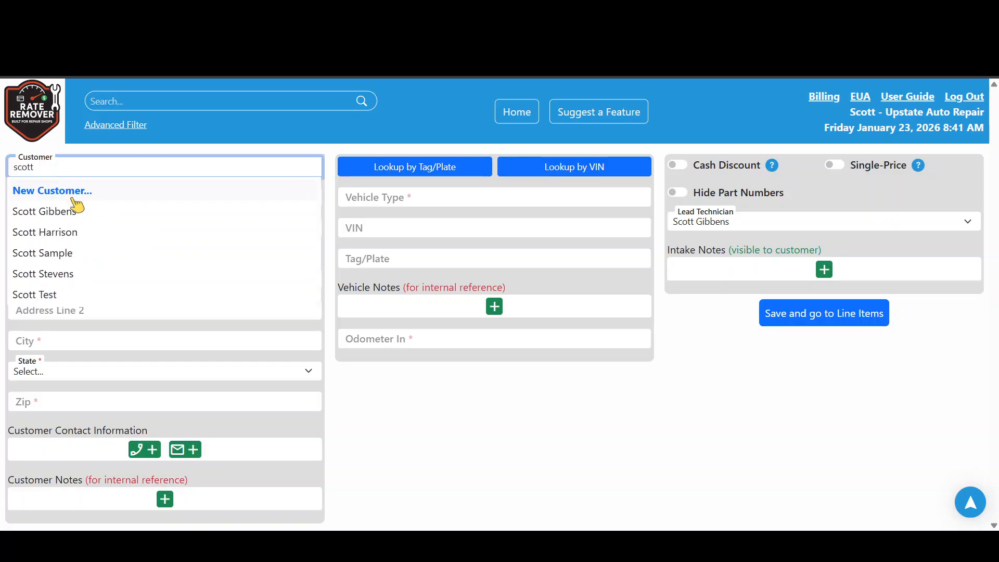
{"action": "left_click", "coordinate": [76, 218]}
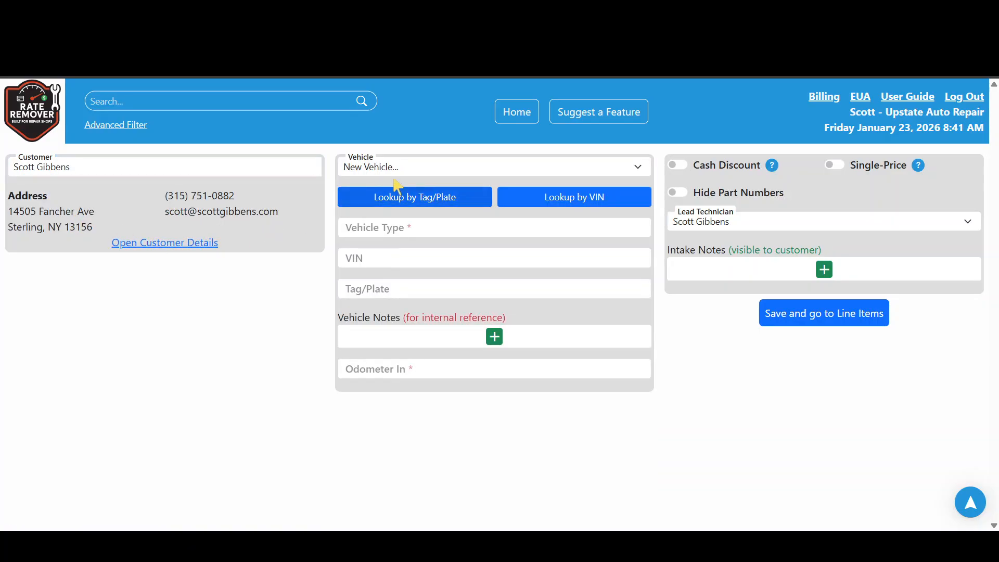
Step: Examine the new-vehicle options, including the lookups by tag/plate and by VIN, without looking up a vehicle
{"action": "left_click", "coordinate": [425, 171]}
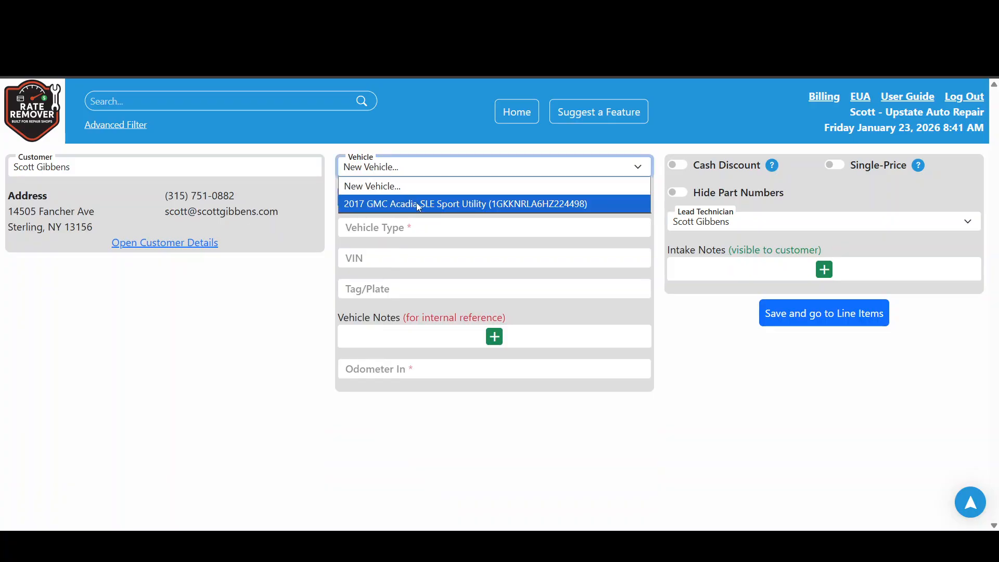
{"action": "left_click", "coordinate": [395, 186]}
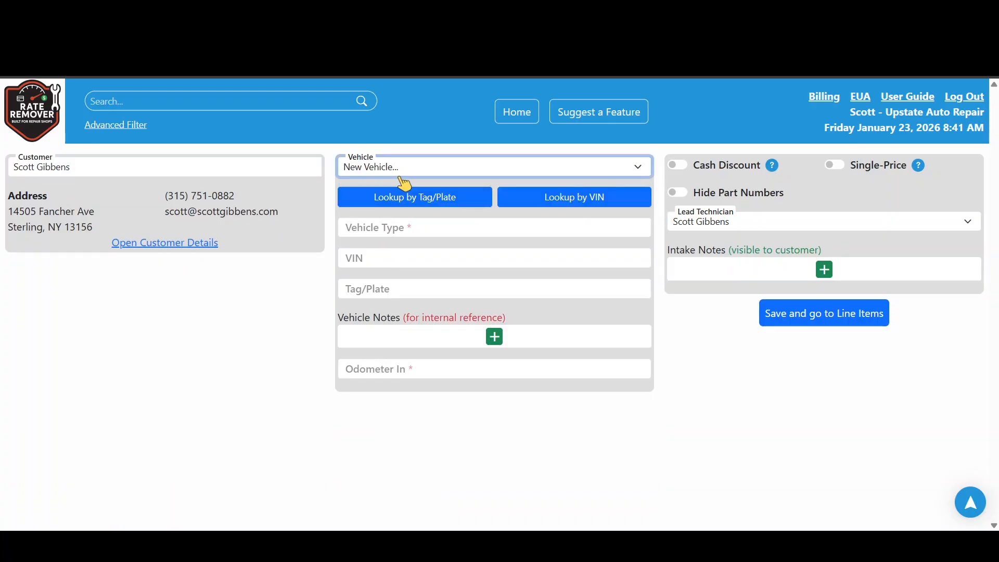
{"action": "left_click", "coordinate": [411, 197]}
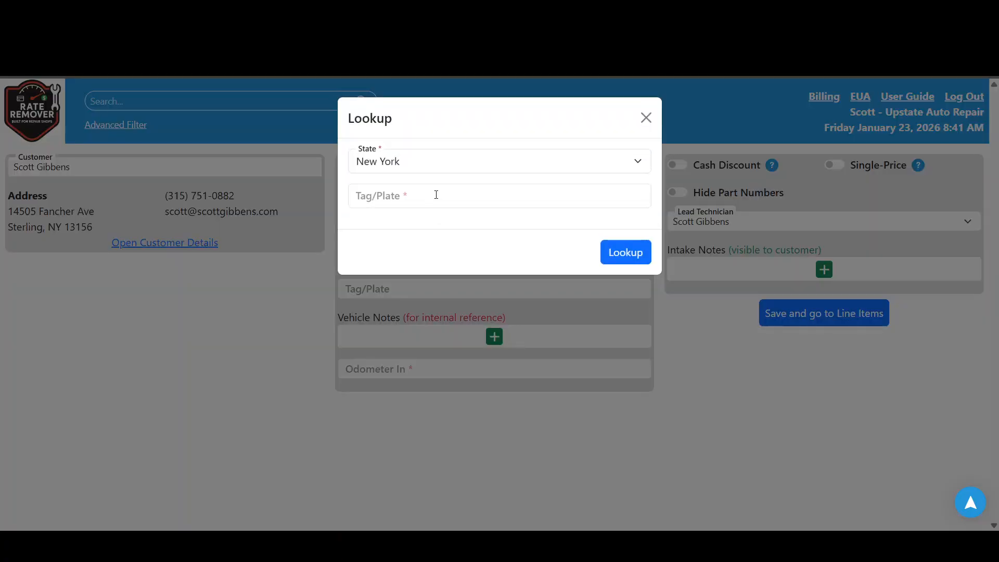
{"action": "left_click", "coordinate": [645, 118]}
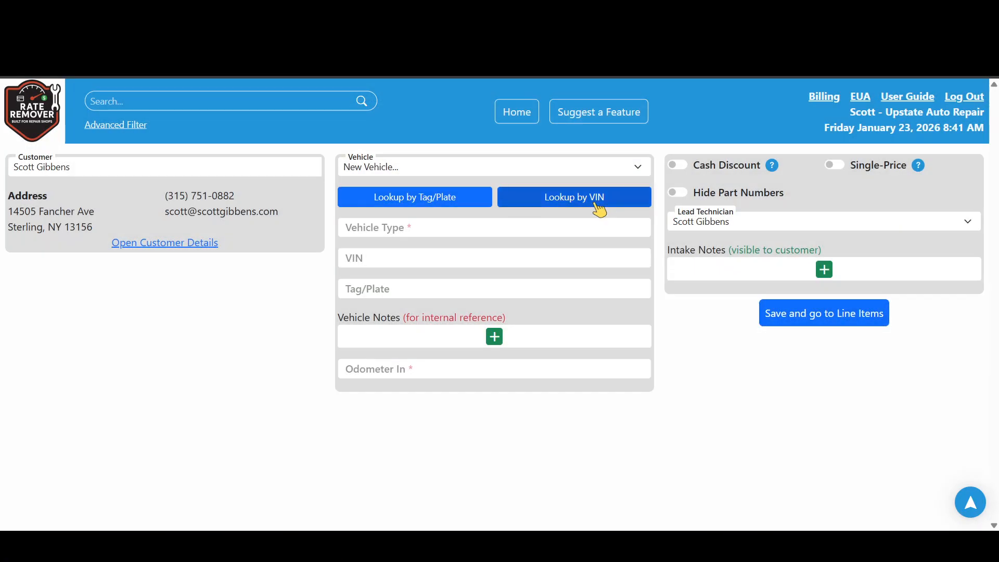
{"action": "left_click", "coordinate": [600, 209]}
{"action": "left_click", "coordinate": [645, 117]}
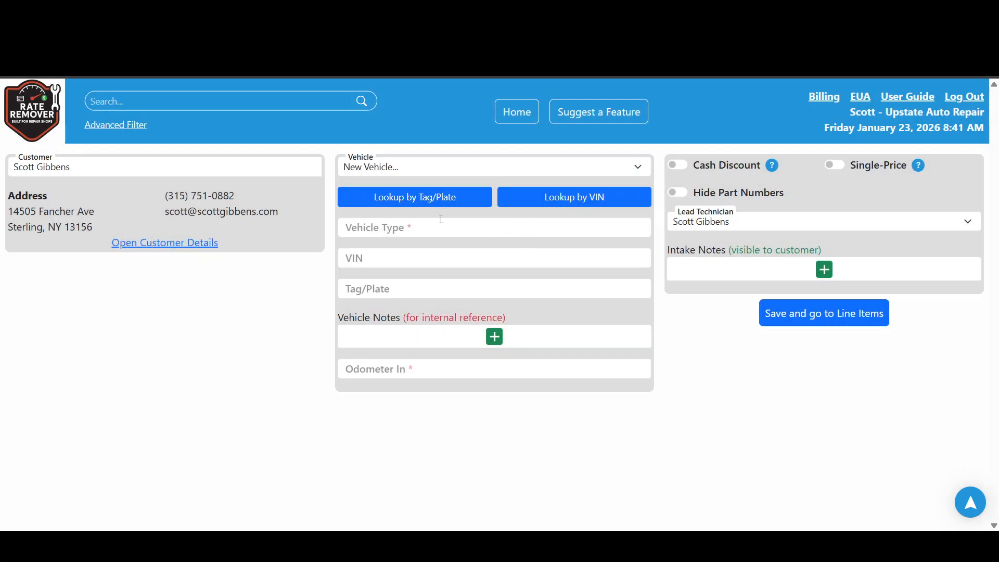
Step: Choose the customer's 2017 GMC Acadia SLE Sport Utility as the vehicle and set Odometer In to 12345
{"action": "left_click", "coordinate": [392, 167]}
{"action": "left_click", "coordinate": [398, 203]}
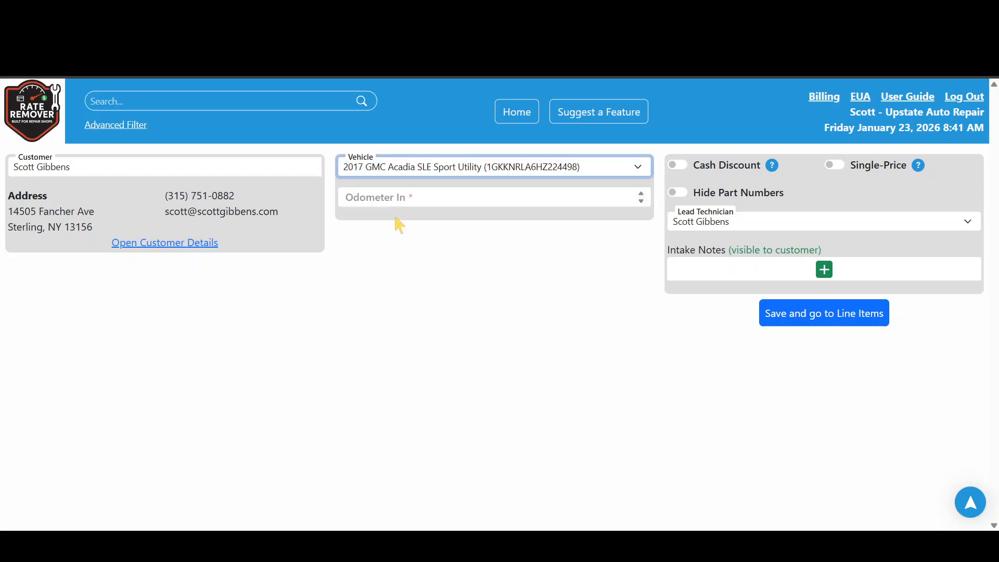
{"action": "left_click", "coordinate": [373, 199]}
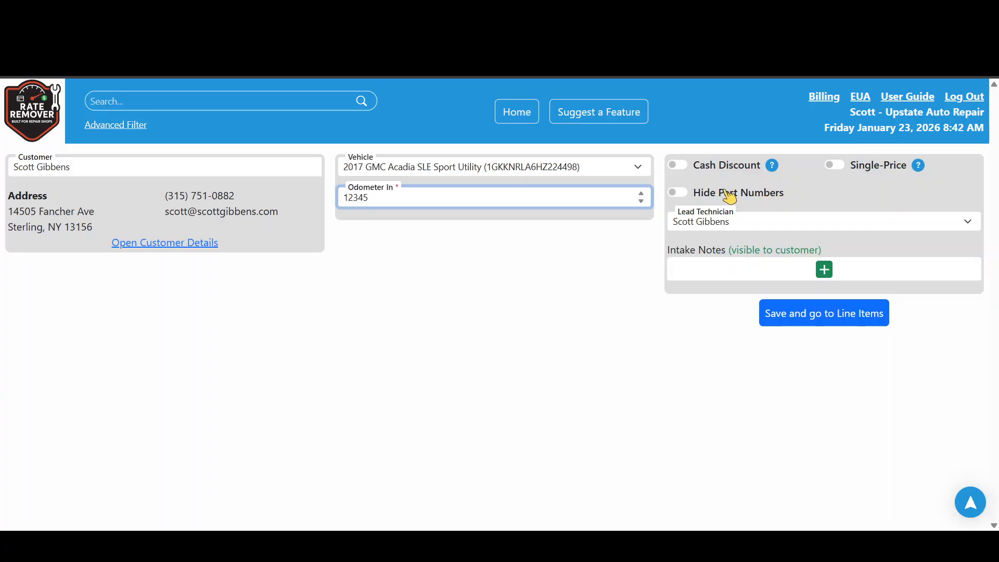
Step: View the help comparisons for the Cash Discount and Single-Price settings, closing each one after reading
{"action": "mouse_move", "coordinate": [788, 174]}
{"action": "left_click", "coordinate": [905, 215]}
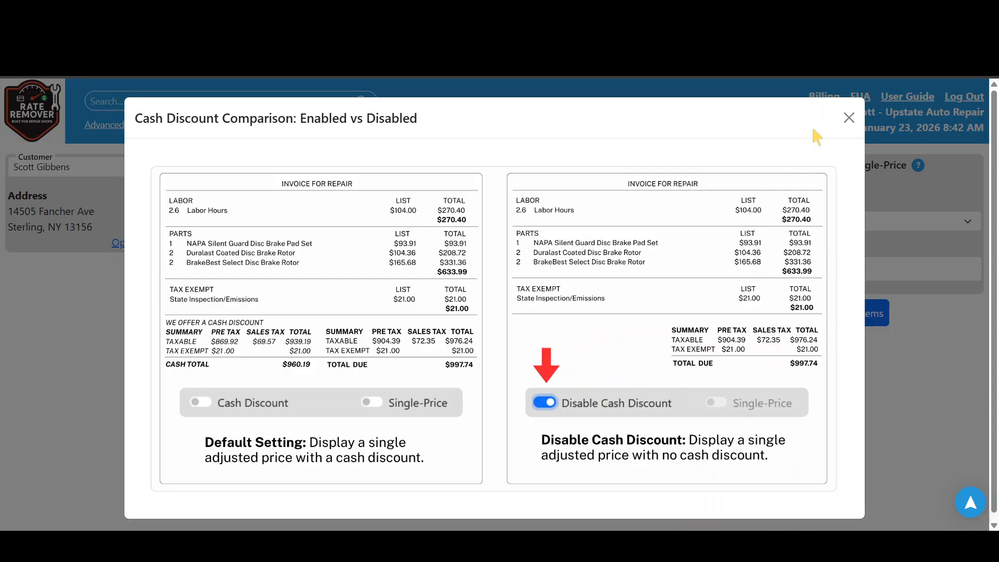
{"action": "left_click", "coordinate": [850, 119]}
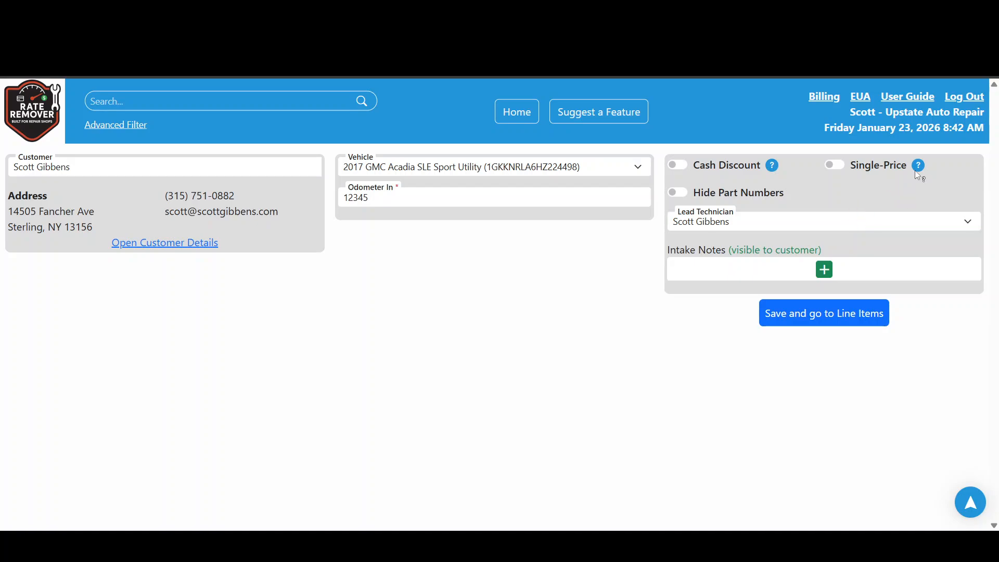
{"action": "mouse_move", "coordinate": [918, 165]}
{"action": "left_click", "coordinate": [817, 202]}
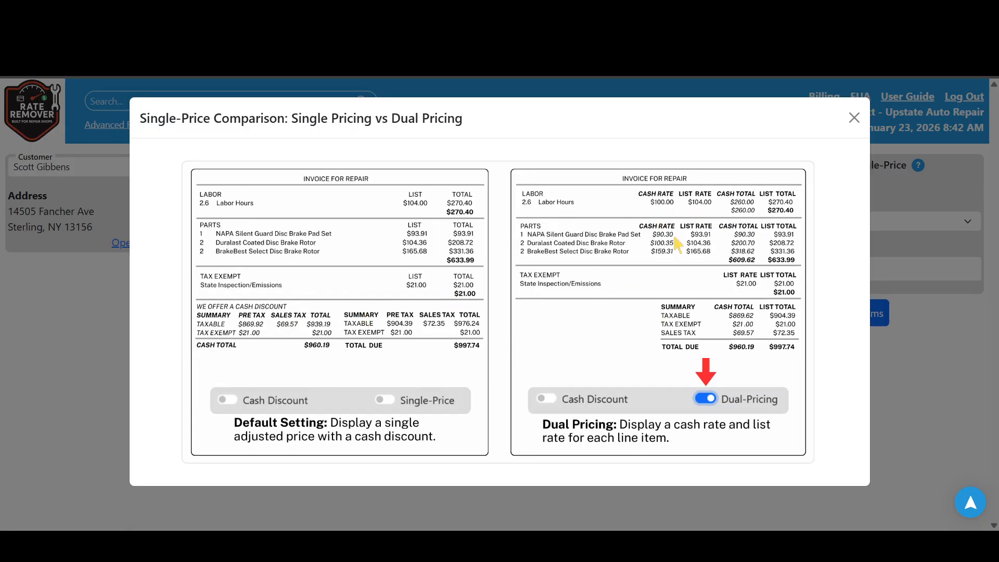
{"action": "left_click", "coordinate": [854, 117]}
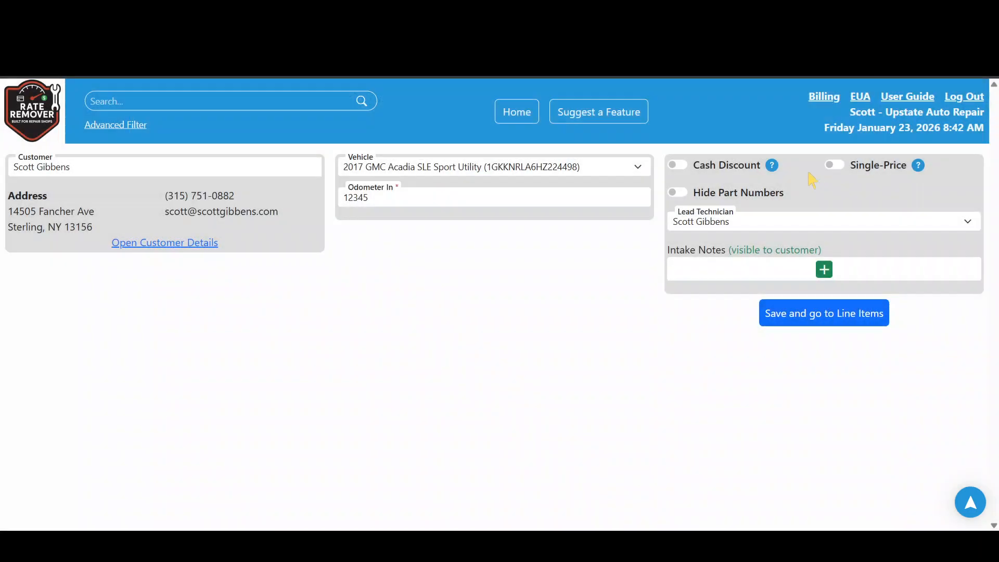
Step: Keep the preselected lead technician and save the new estimate, continuing to its line items
{"action": "left_click", "coordinate": [742, 228]}
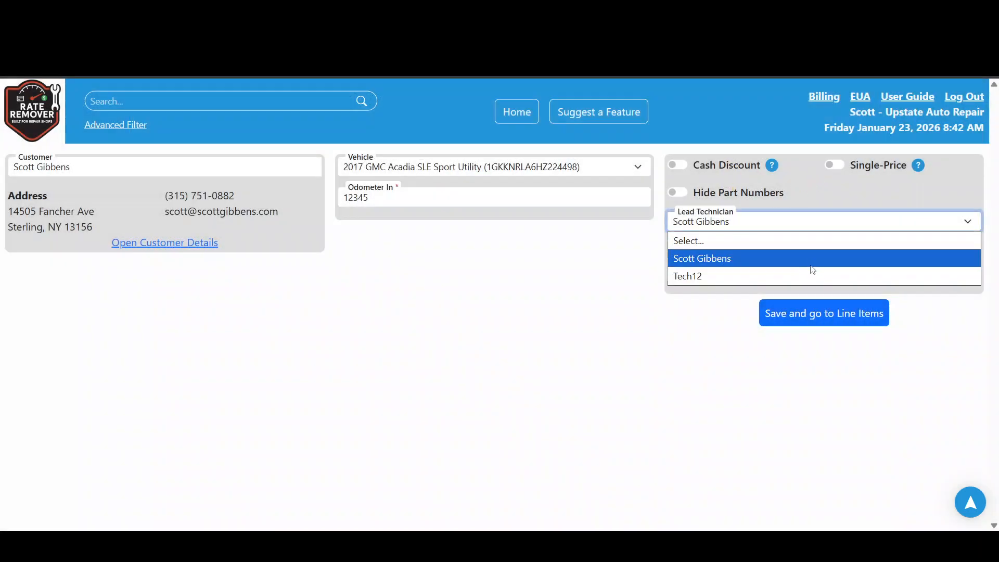
{"action": "left_click", "coordinate": [709, 259]}
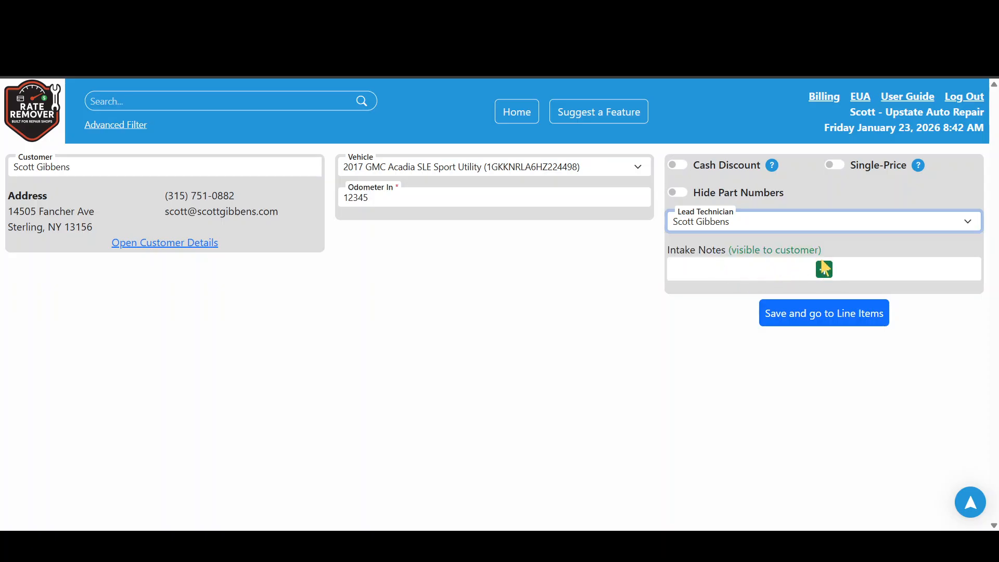
{"action": "left_click", "coordinate": [825, 316]}
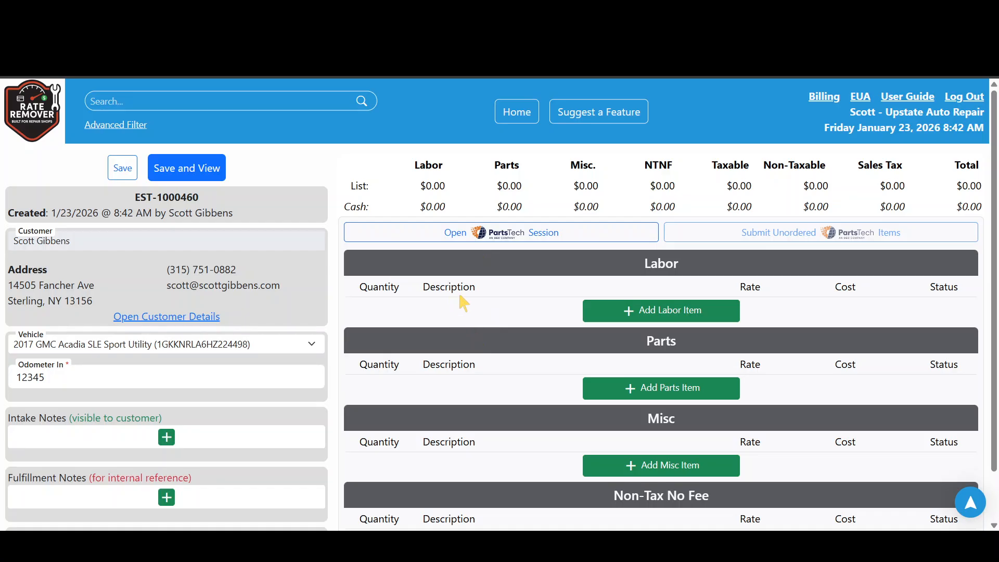
Step: Open a PartsTech session from the estimate and choose the popular job Brakes - Front
{"action": "left_click", "coordinate": [516, 243]}
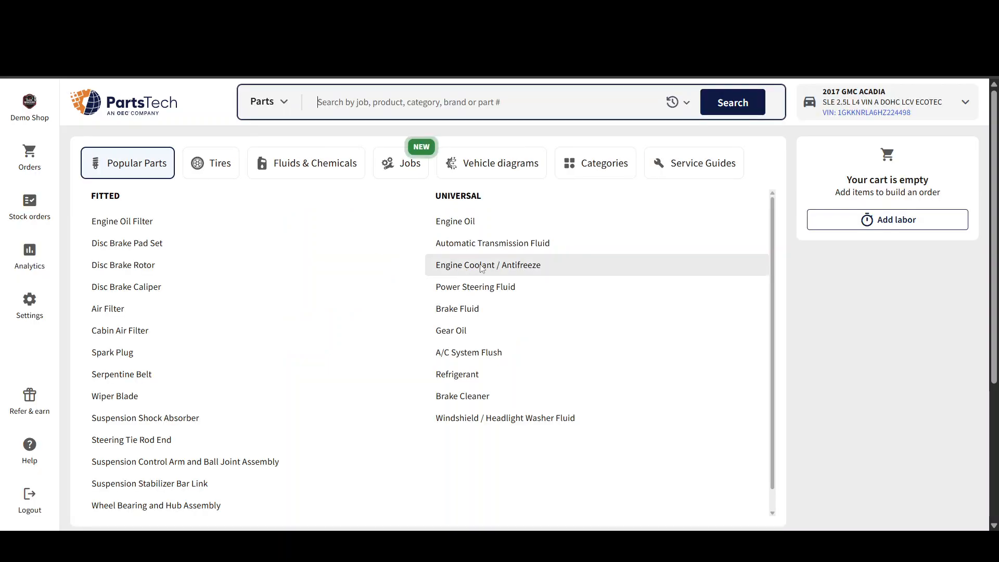
{"action": "left_click", "coordinate": [404, 167]}
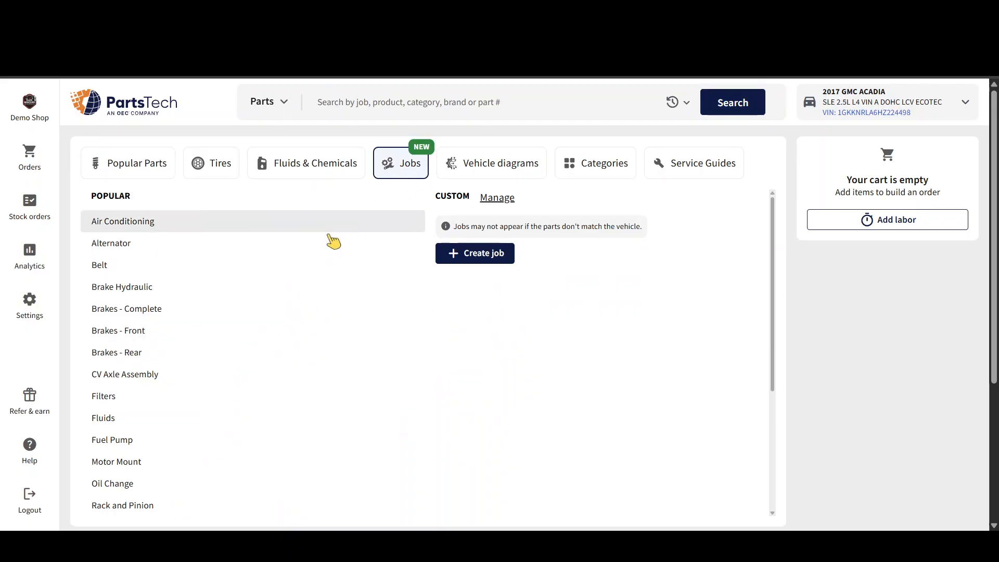
{"action": "left_click", "coordinate": [155, 331]}
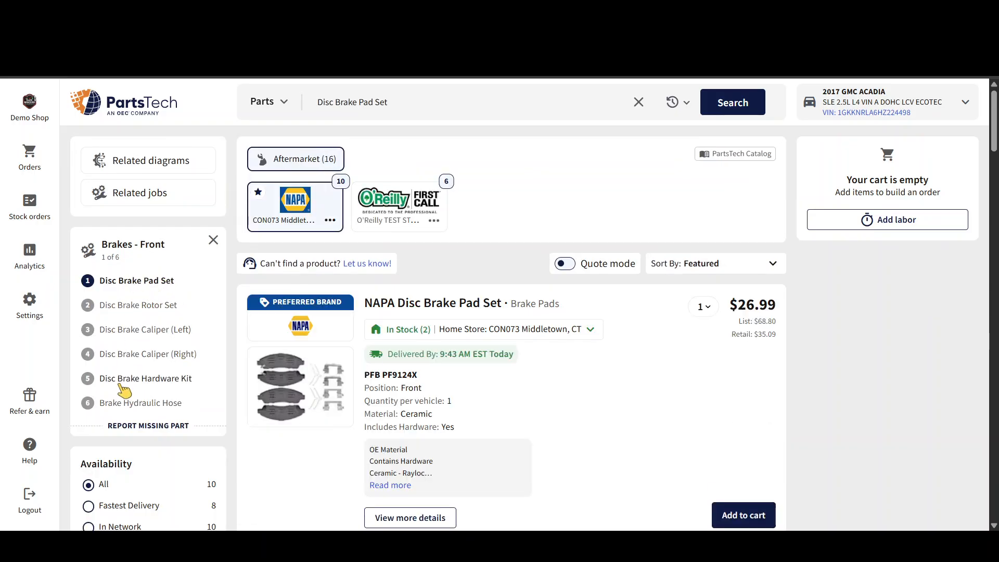
Step: Compare the NAPA and O'Reilly offers for the front disc brake pad set
{"action": "left_click", "coordinate": [388, 213]}
{"action": "left_click", "coordinate": [319, 218]}
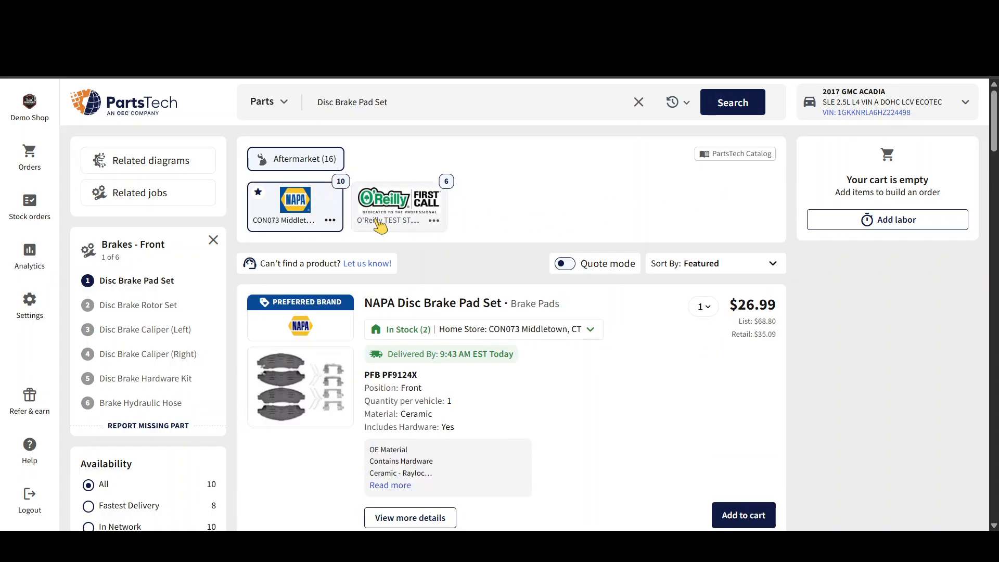
{"action": "left_click", "coordinate": [411, 217]}
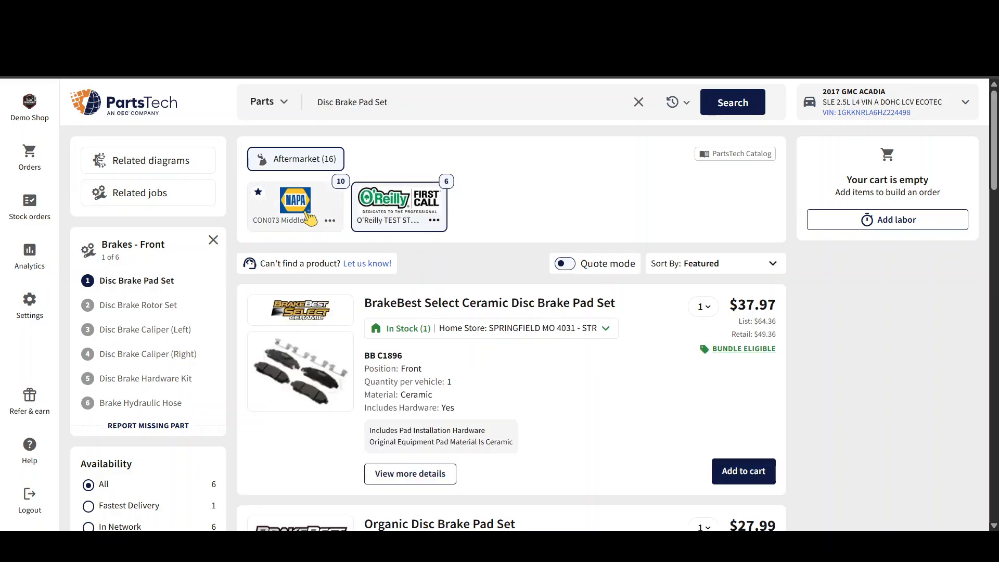
Step: From NAPA, add the Akebono ProACT Ultra Premium Ceramic Pad and the front left Adaptive One Premium Black E-Coated Caliper to the cart
{"action": "scroll", "coordinate": [427, 281], "scroll_direction": "down", "scroll_amount": 1}
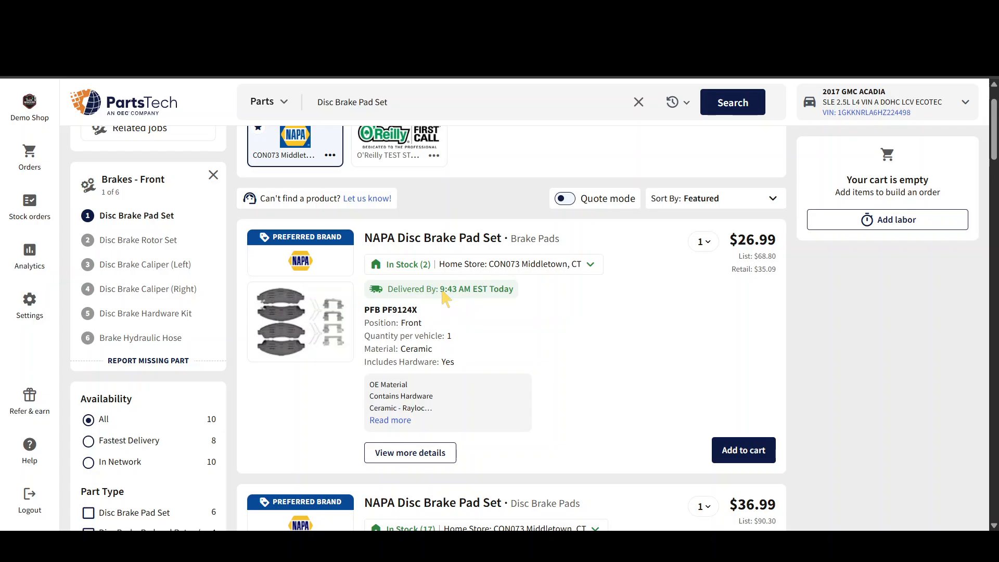
{"action": "scroll", "coordinate": [450, 281], "scroll_direction": "down", "scroll_amount": 1}
{"action": "scroll", "coordinate": [489, 259], "scroll_direction": "down", "scroll_amount": 1}
{"action": "scroll", "coordinate": [492, 263], "scroll_direction": "down", "scroll_amount": 5}
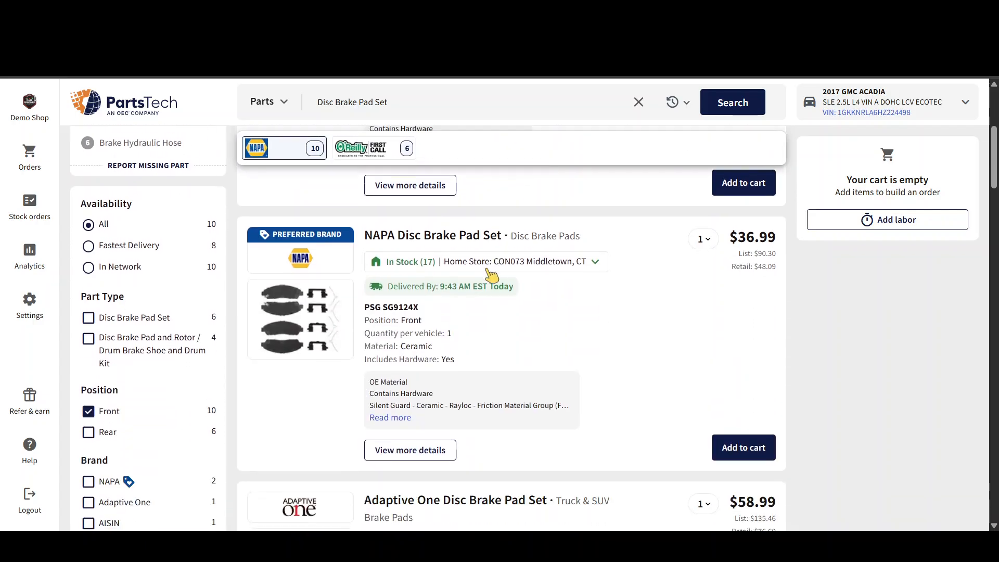
{"action": "scroll", "coordinate": [497, 271], "scroll_direction": "down", "scroll_amount": 10}
{"action": "scroll", "coordinate": [500, 287], "scroll_direction": "down", "scroll_amount": 15}
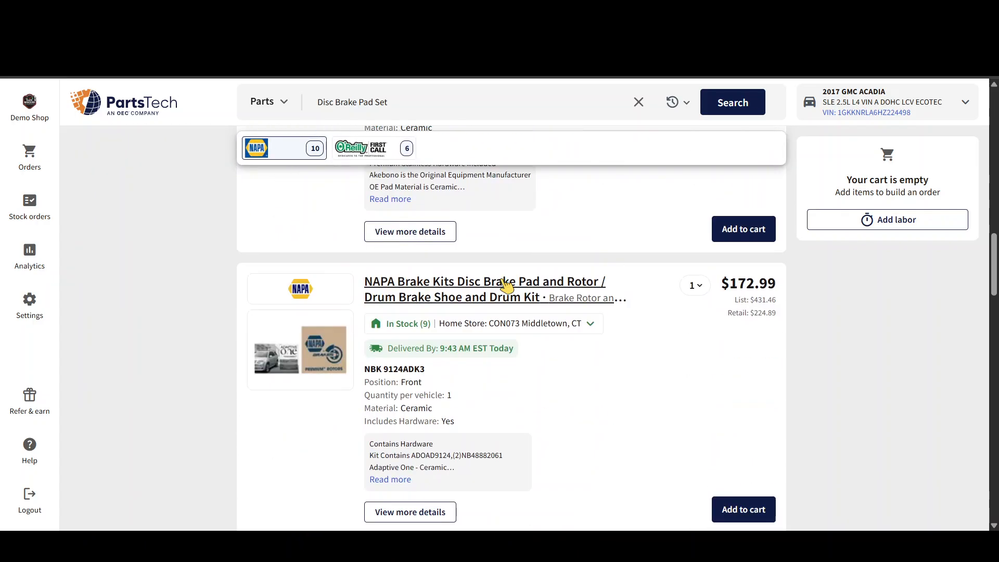
{"action": "scroll", "coordinate": [504, 292], "scroll_direction": "down", "scroll_amount": 10}
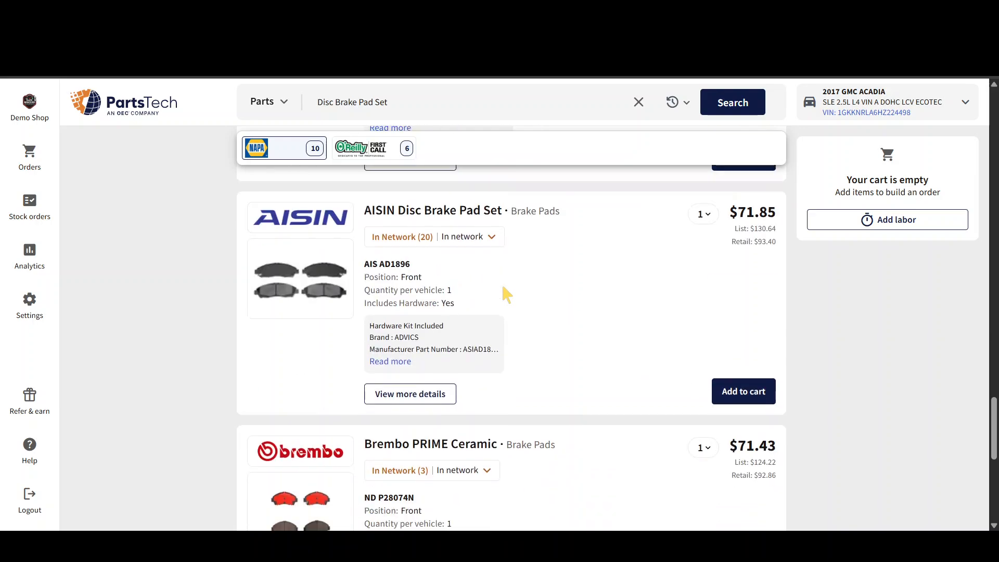
{"action": "scroll", "coordinate": [487, 292], "scroll_direction": "up", "scroll_amount": 7}
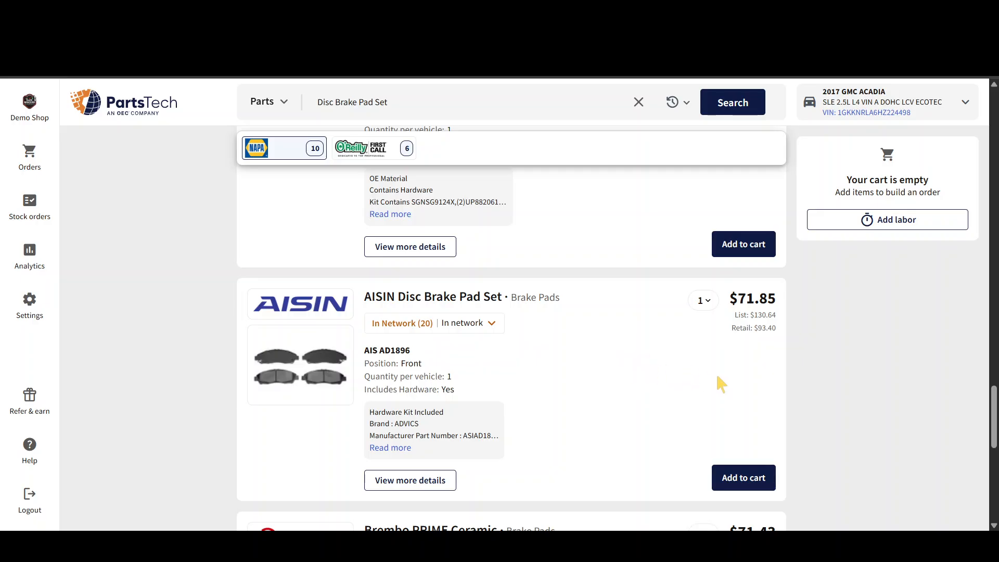
{"action": "scroll", "coordinate": [713, 368], "scroll_direction": "down", "scroll_amount": 10}
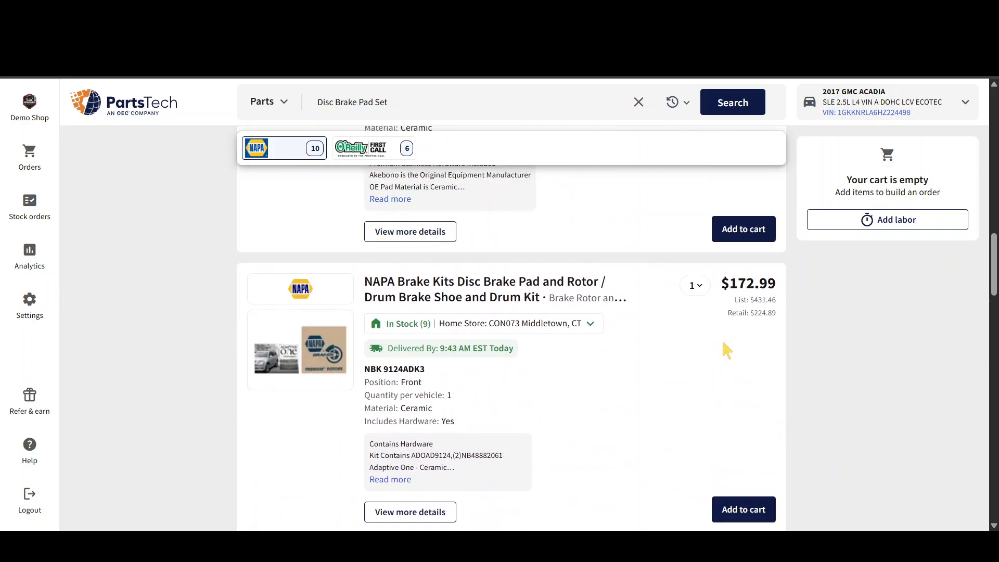
{"action": "left_click", "coordinate": [746, 233]}
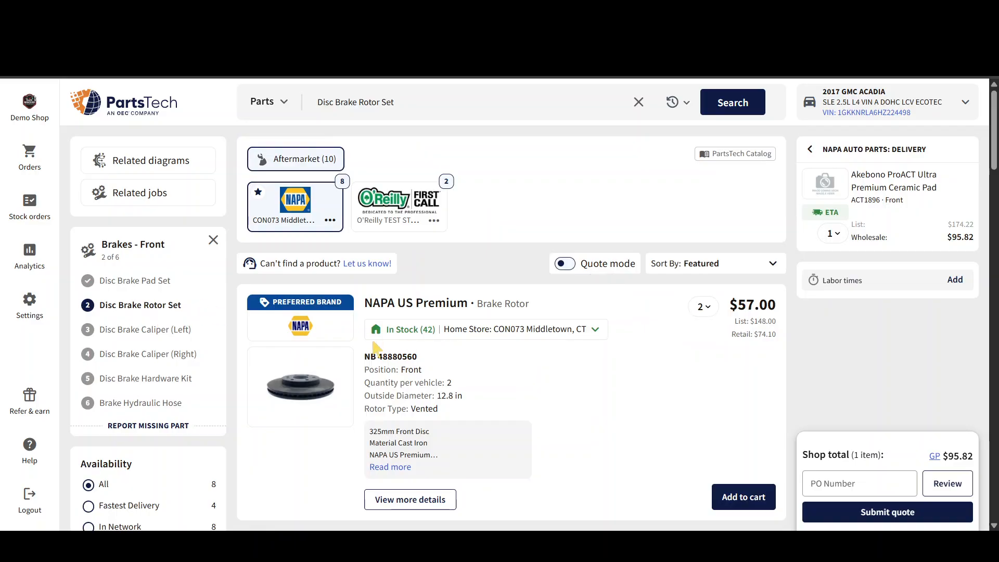
{"action": "left_click", "coordinate": [158, 331]}
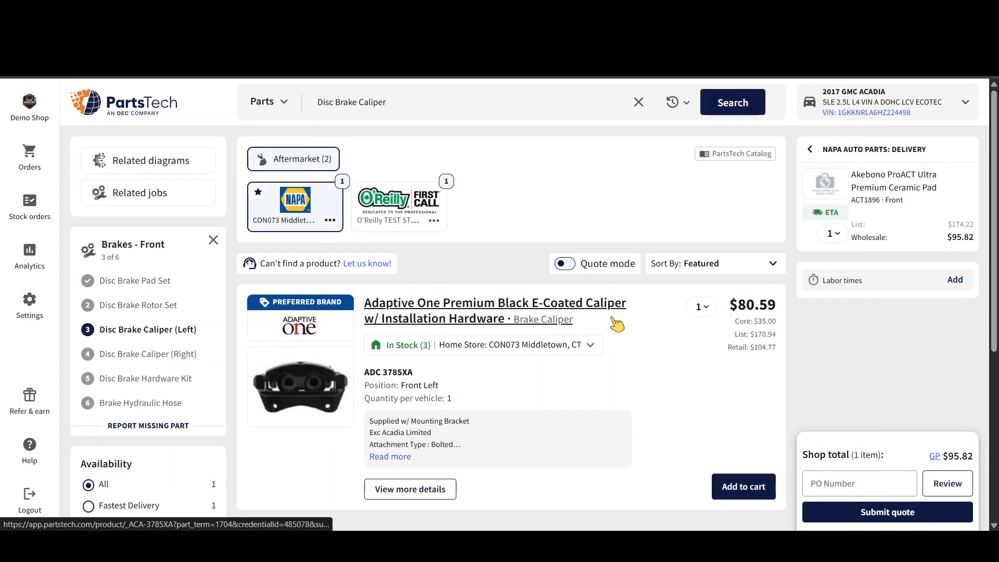
{"action": "left_click", "coordinate": [752, 486]}
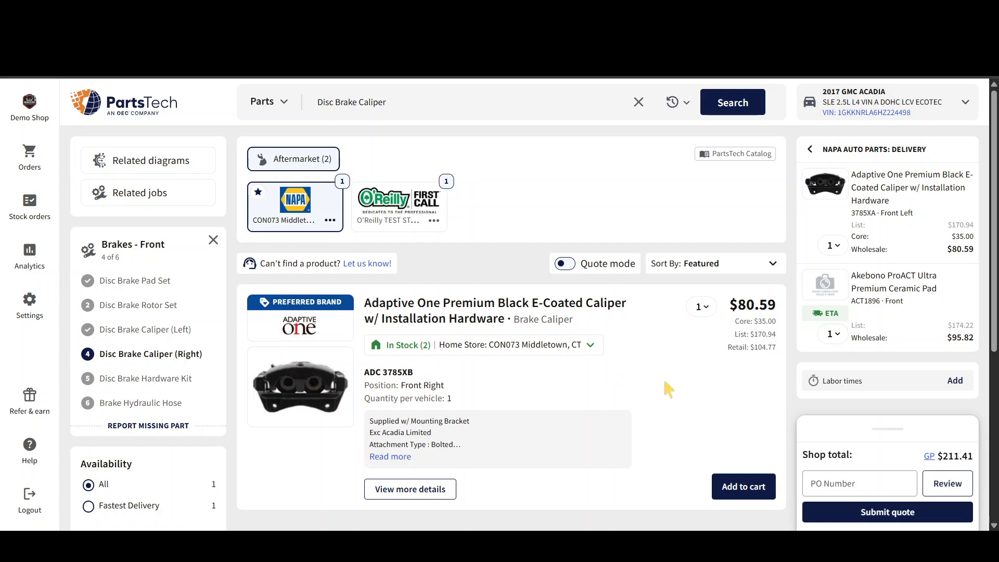
Step: Add labor times for front and rear Brake Pads R&R and for front and rear Disc Brake Caliper R&R
{"action": "left_click", "coordinate": [958, 382]}
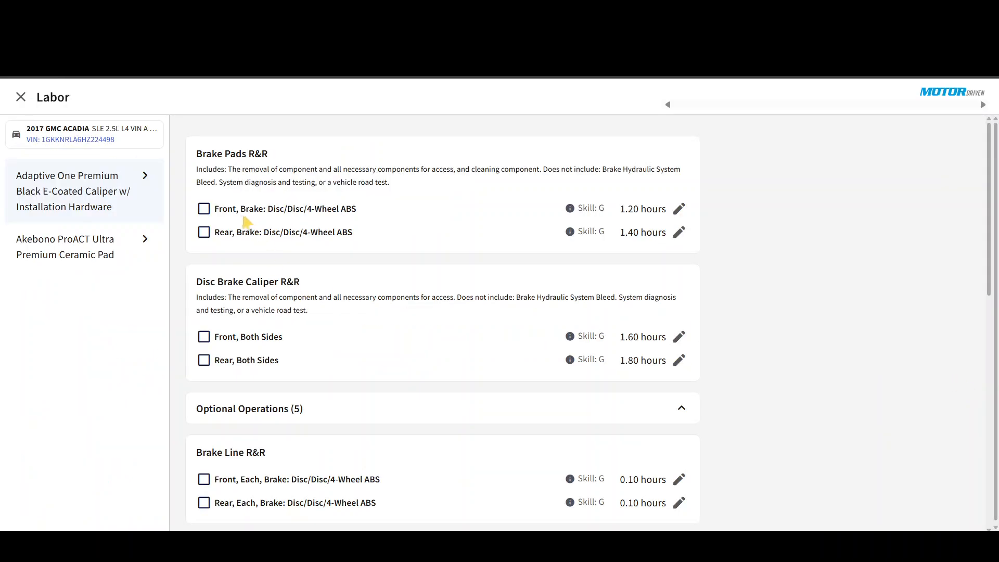
{"action": "left_click", "coordinate": [204, 209]}
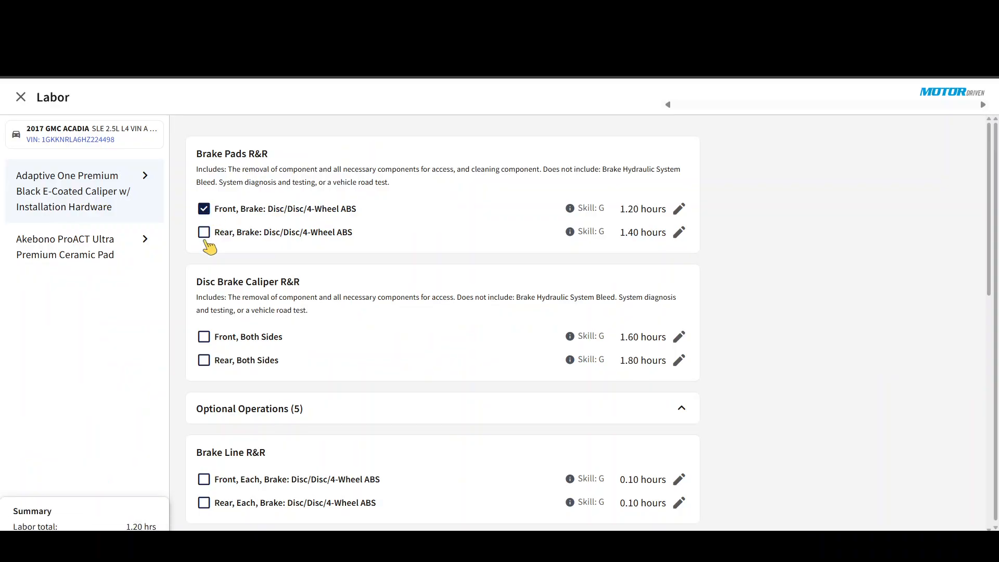
{"action": "left_click", "coordinate": [204, 232]}
{"action": "left_click", "coordinate": [204, 337]}
{"action": "left_click", "coordinate": [204, 360]}
{"action": "left_click", "coordinate": [52, 516]}
Step: Submit the PartsTech quote to the estimate and review the imported labor and parts lines, including the first labor rate
{"action": "scroll", "coordinate": [638, 346], "scroll_direction": "down", "scroll_amount": 2}
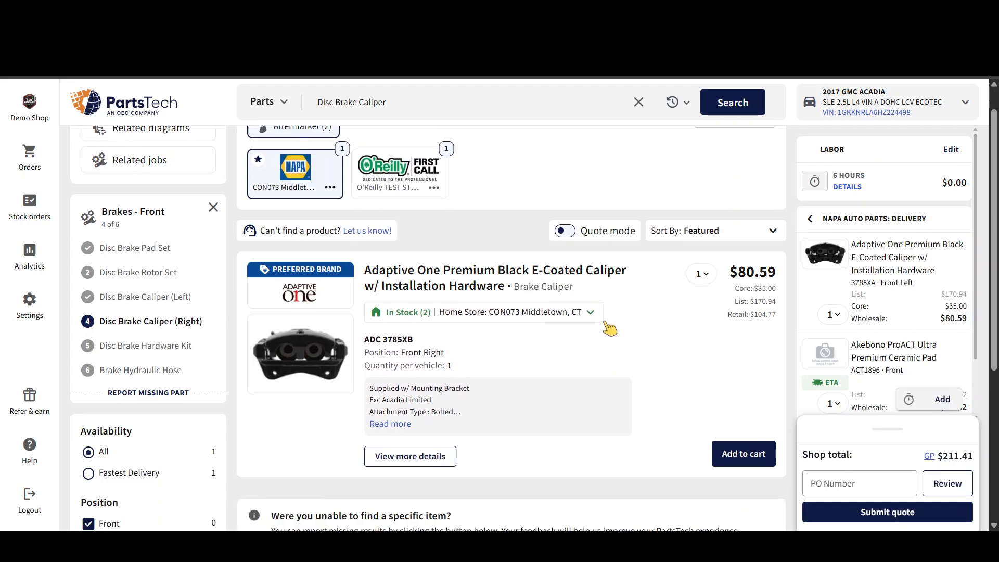
{"action": "scroll", "coordinate": [649, 320], "scroll_direction": "down", "scroll_amount": 5}
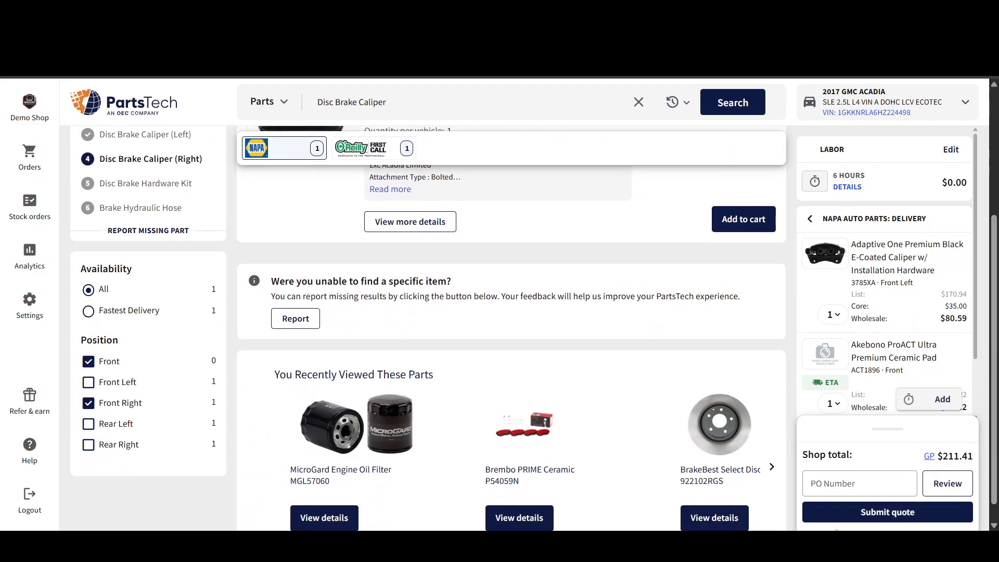
{"action": "left_click", "coordinate": [843, 510]}
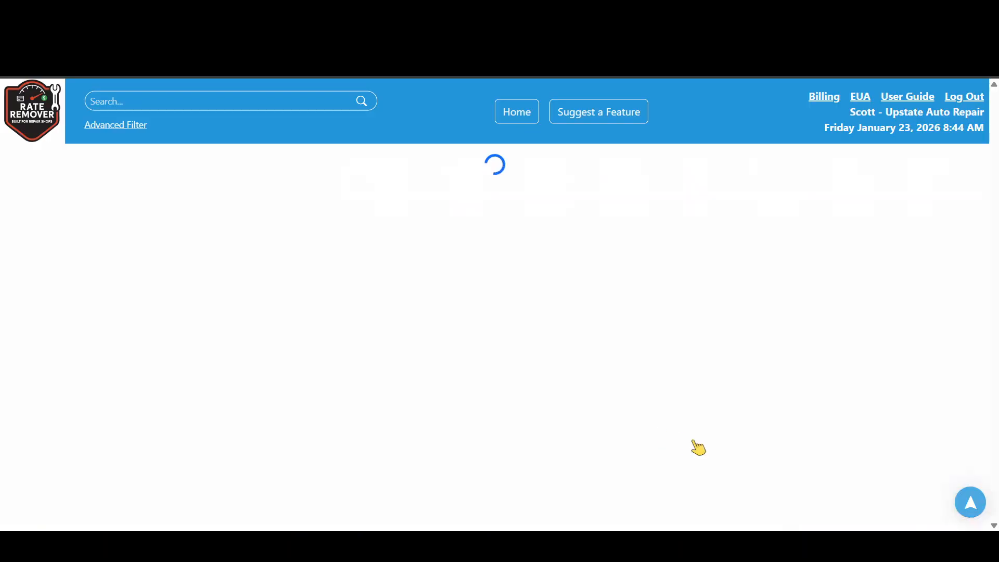
{"action": "scroll", "coordinate": [624, 296], "scroll_direction": "up", "scroll_amount": 1}
{"action": "scroll", "coordinate": [557, 302], "scroll_direction": "down", "scroll_amount": 2}
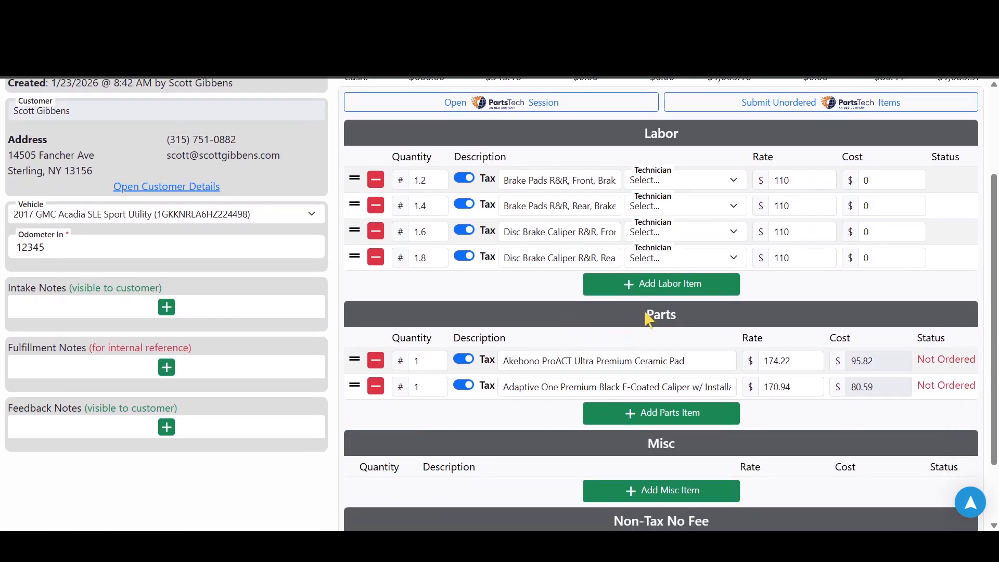
{"action": "scroll", "coordinate": [645, 320], "scroll_direction": "up", "scroll_amount": 2}
{"action": "left_click_drag", "start_coordinate": [783, 290], "coordinate": [772, 324]}
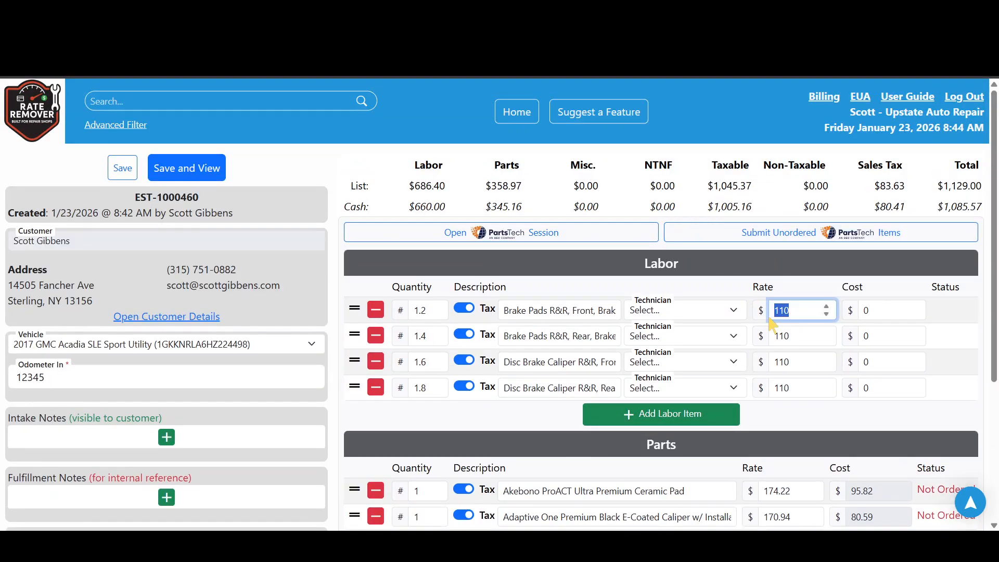
Step: Assign the lead technician to all four brake pad and caliper labor lines
{"action": "scroll", "coordinate": [770, 312], "scroll_direction": "down", "scroll_amount": 1}
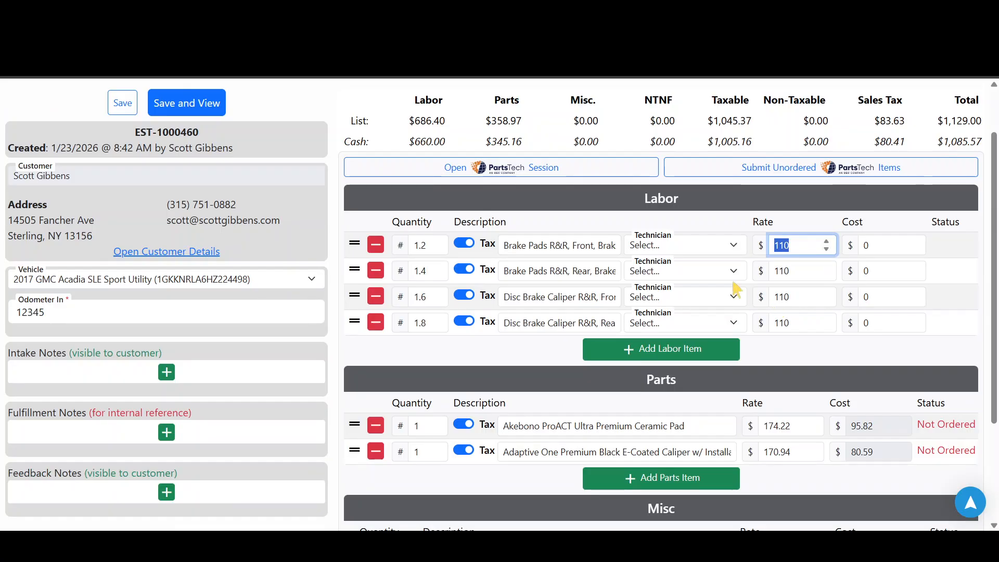
{"action": "left_click", "coordinate": [682, 254]}
{"action": "left_click", "coordinate": [670, 281]}
{"action": "left_click", "coordinate": [674, 272]}
{"action": "left_click", "coordinate": [673, 307]}
{"action": "left_click", "coordinate": [675, 311]}
{"action": "left_click", "coordinate": [670, 333]}
{"action": "left_click", "coordinate": [674, 323]}
{"action": "left_click", "coordinate": [677, 360]}
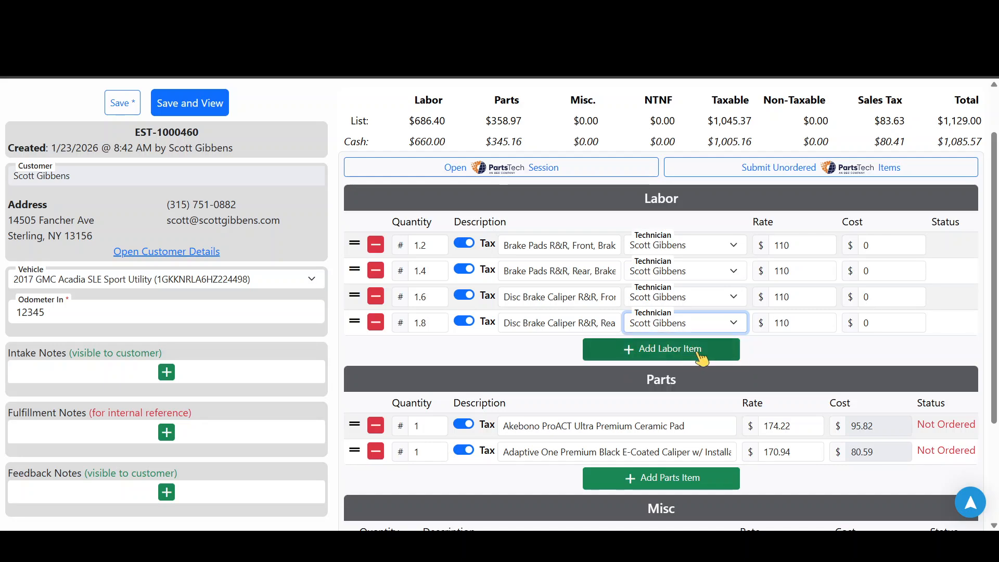
Step: Set the cost of all four labor lines to $44
{"action": "scroll", "coordinate": [790, 356], "scroll_direction": "down", "scroll_amount": 1}
{"action": "scroll", "coordinate": [790, 355], "scroll_direction": "down", "scroll_amount": 1}
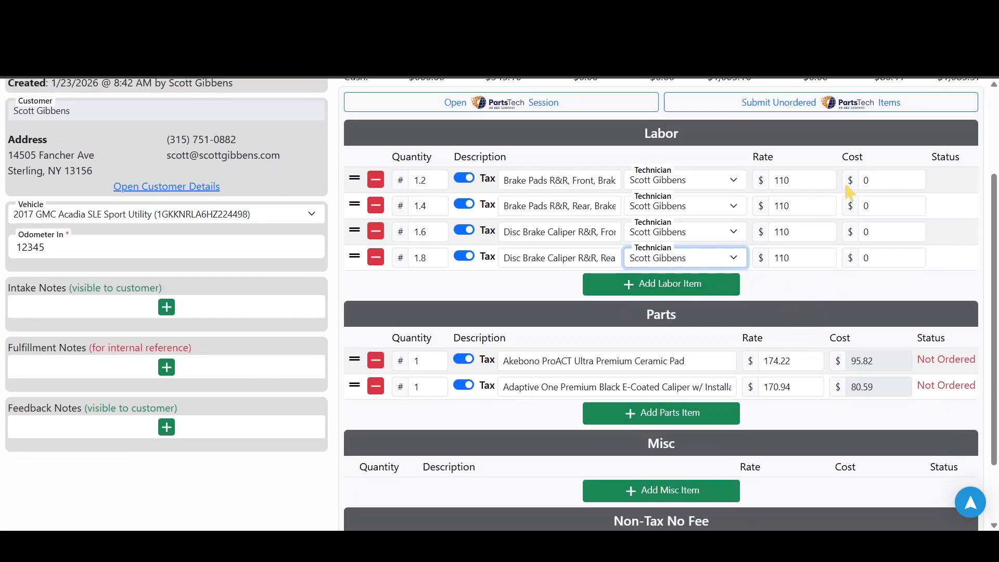
{"action": "left_click", "coordinate": [885, 181]}
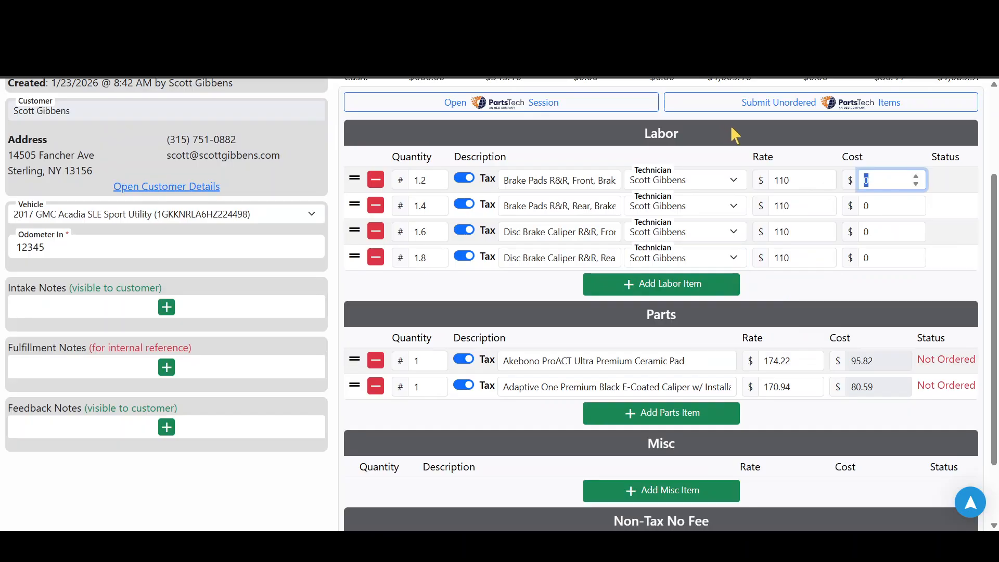
{"action": "type", "text": "44"}
{"action": "key", "text": "Tab"}
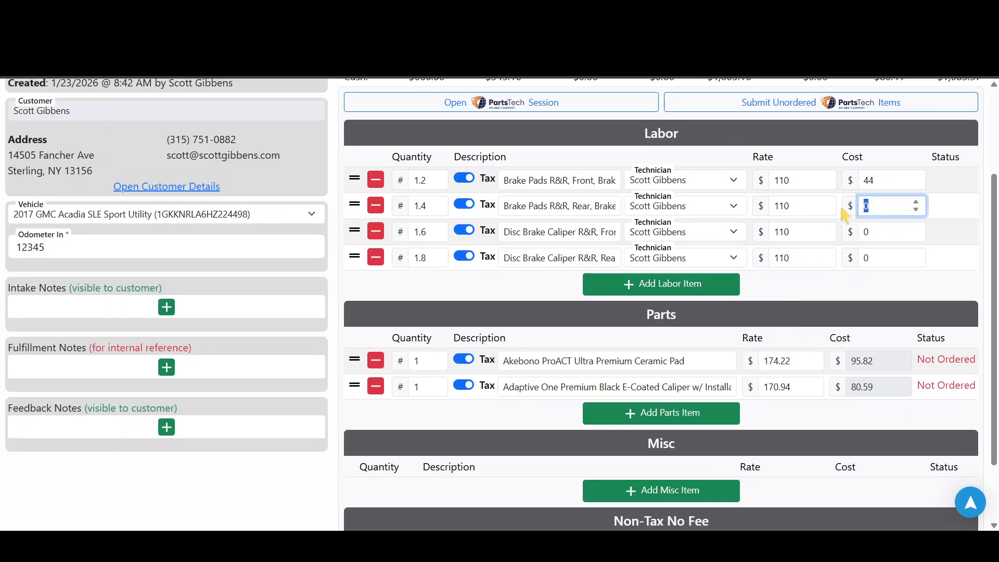
{"action": "left_click", "coordinate": [879, 230]}
{"action": "type", "text": "44"}
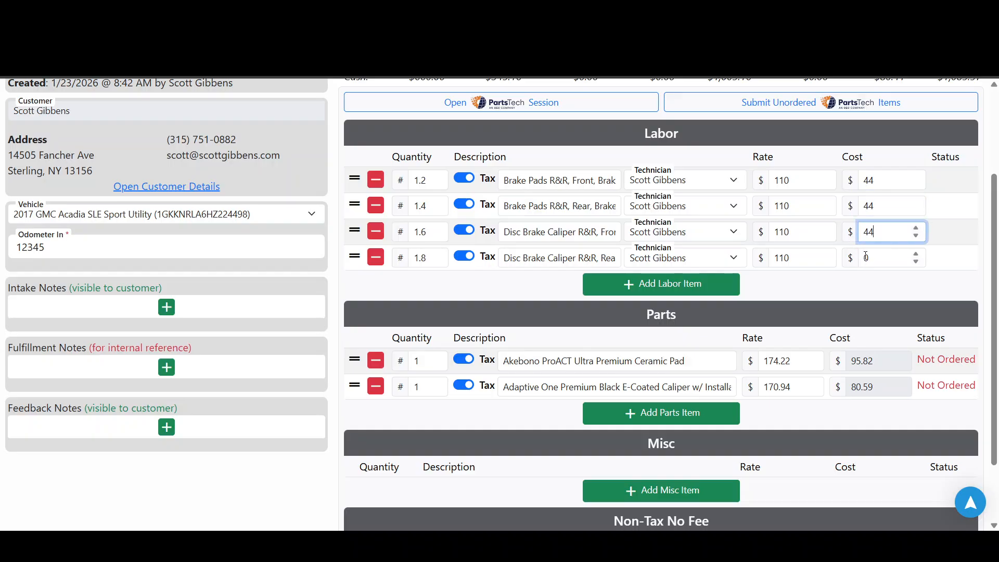
{"action": "left_click", "coordinate": [866, 256]}
{"action": "type", "text": "44"}
Step: Set the rate of the Akebono ProACT Ultra Premium Ceramic Pad parts line to $178.99
{"action": "scroll", "coordinate": [780, 281], "scroll_direction": "down", "scroll_amount": 2}
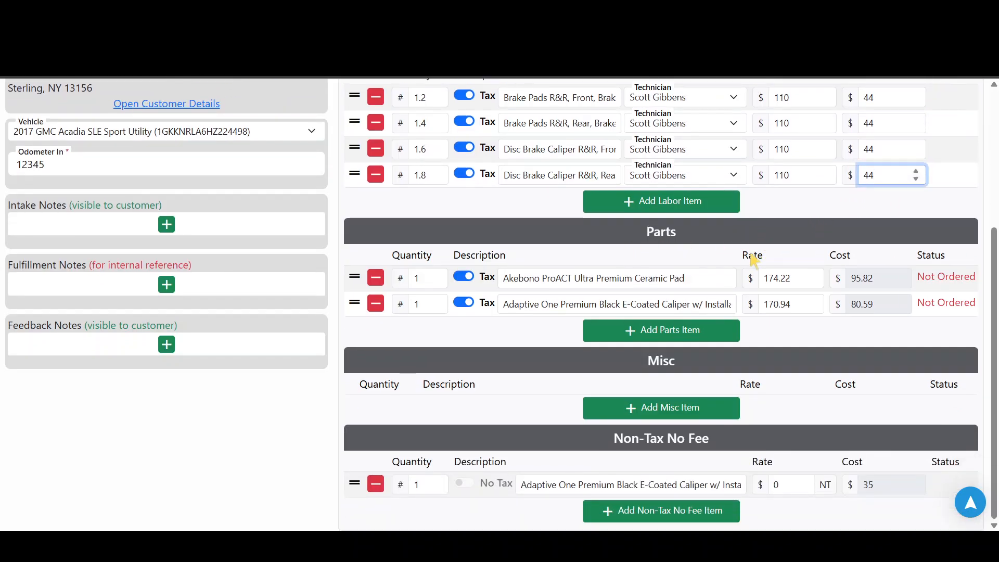
{"action": "double_click", "coordinate": [749, 255]}
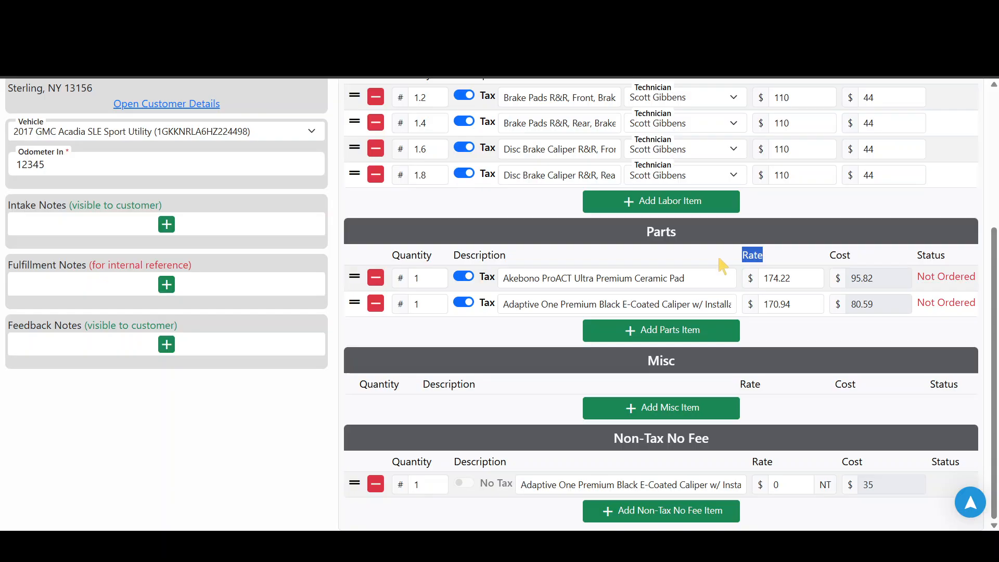
{"action": "double_click", "coordinate": [794, 279]}
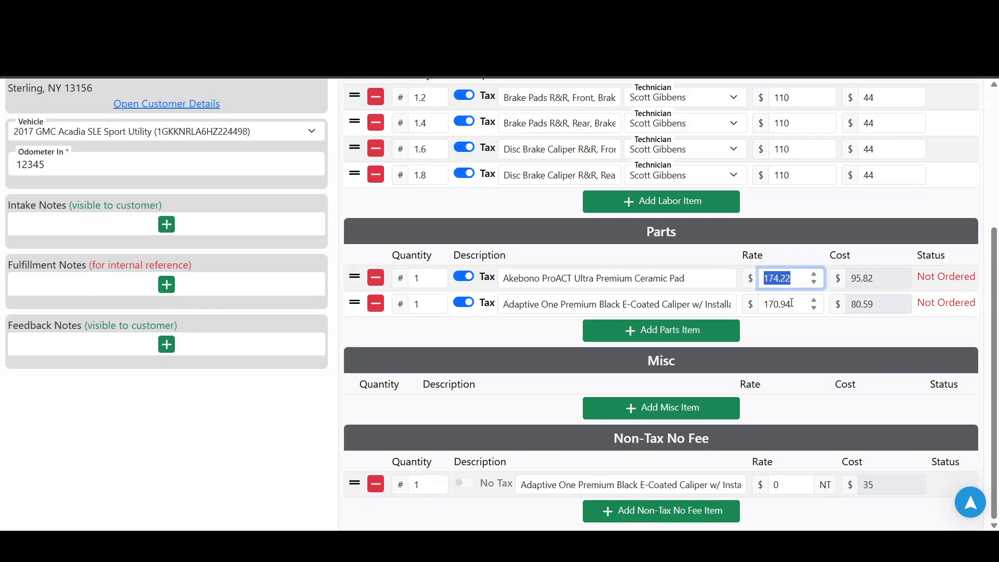
{"action": "type", "text": "178.99"}
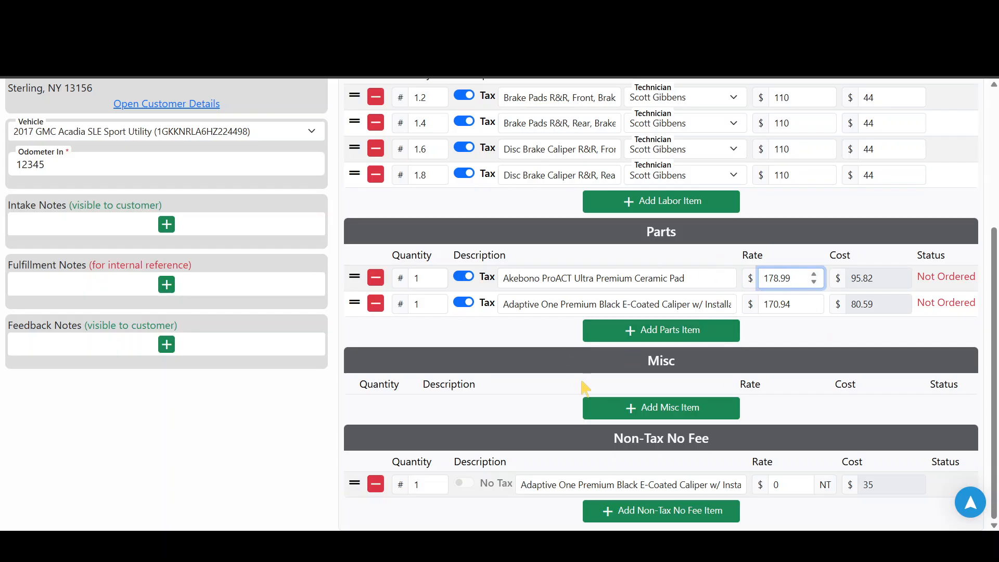
{"action": "scroll", "coordinate": [584, 386], "scroll_direction": "up", "scroll_amount": 5}
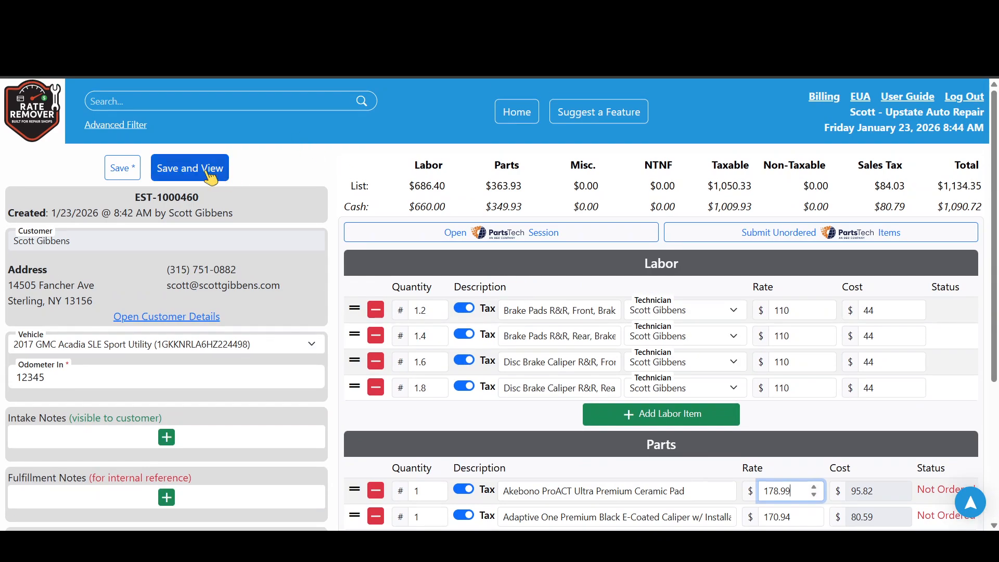
Step: Save the estimate and review its customer-facing view, from the labor lines to the cash discount summary
{"action": "left_click", "coordinate": [210, 176]}
{"action": "scroll", "coordinate": [646, 276], "scroll_direction": "down", "scroll_amount": 1}
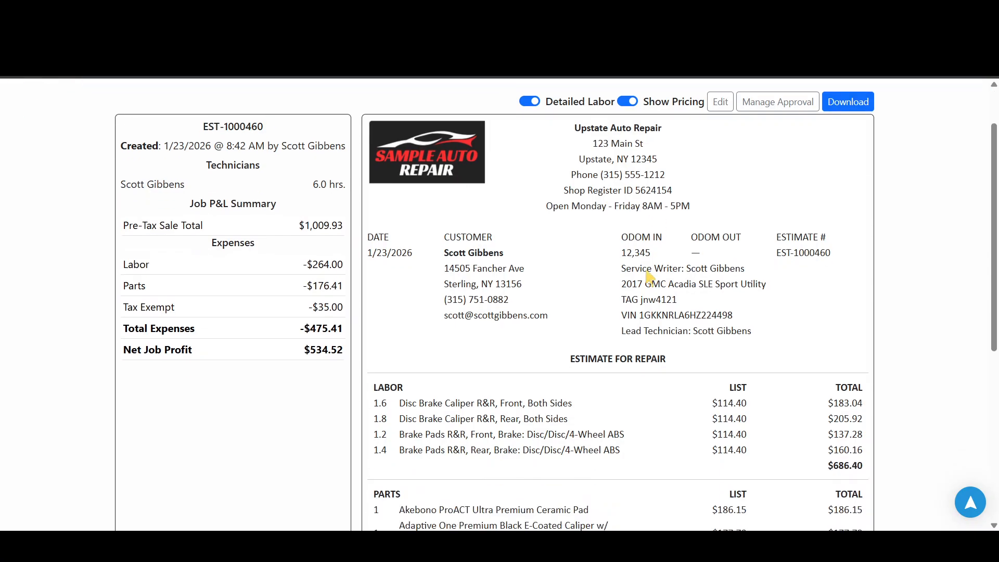
{"action": "scroll", "coordinate": [643, 274], "scroll_direction": "down", "scroll_amount": 2}
{"action": "scroll", "coordinate": [671, 282], "scroll_direction": "down", "scroll_amount": 4}
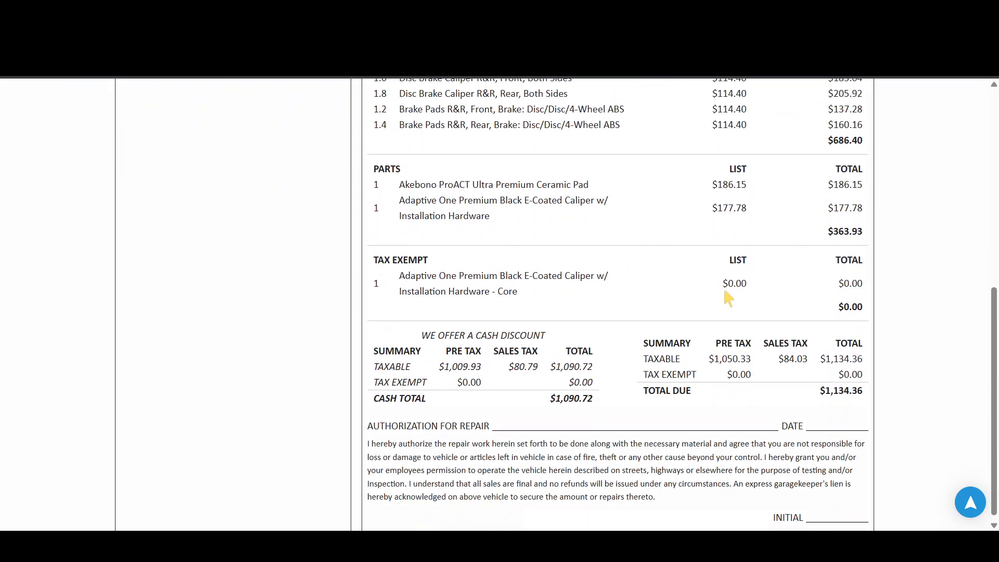
{"action": "scroll", "coordinate": [666, 310], "scroll_direction": "up", "scroll_amount": 6}
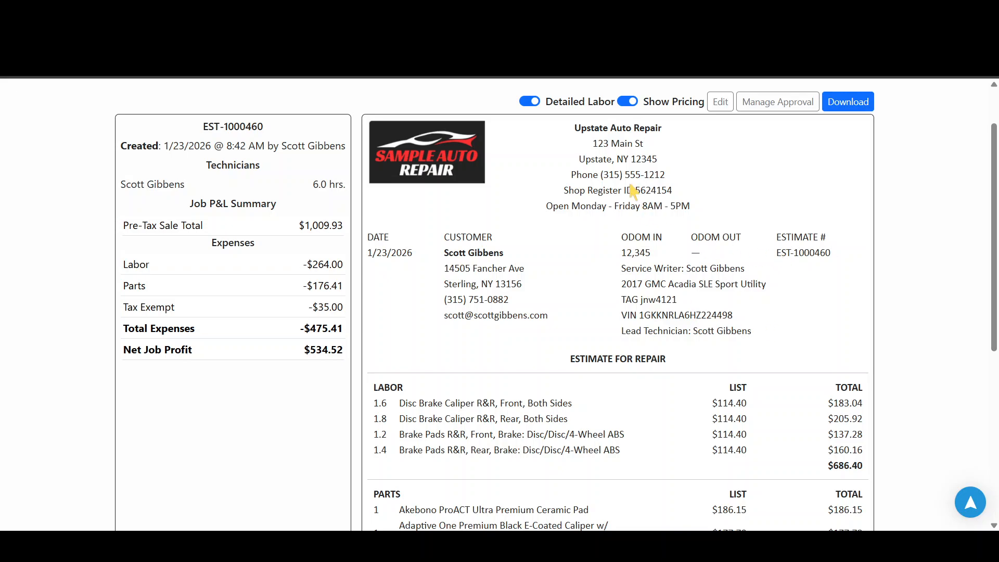
Step: Choose Email as the delivery method for the estimate approval link and open the link's preview
{"action": "left_click", "coordinate": [772, 110]}
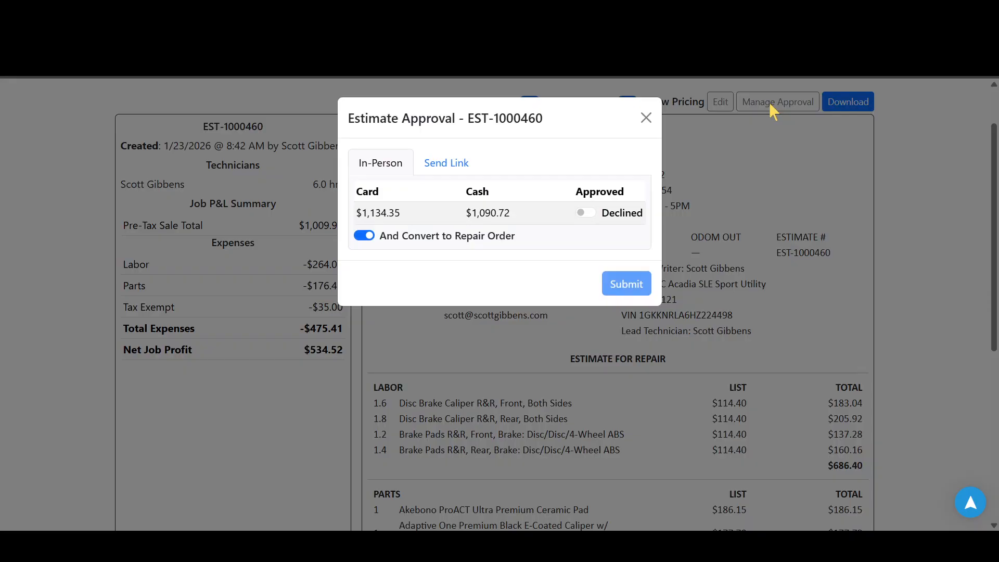
{"action": "left_click", "coordinate": [468, 172]}
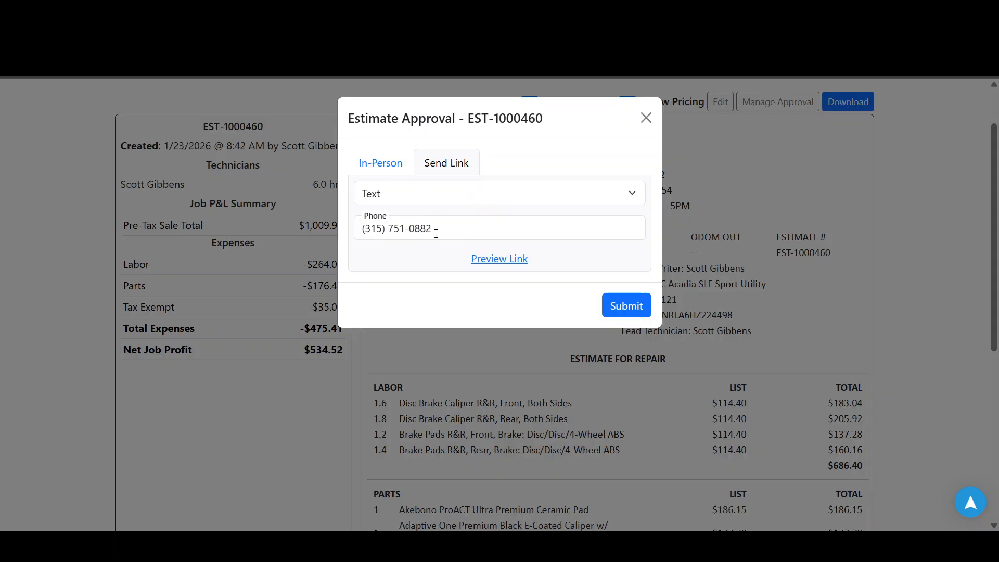
{"action": "left_click", "coordinate": [423, 201]}
{"action": "left_click", "coordinate": [407, 252]}
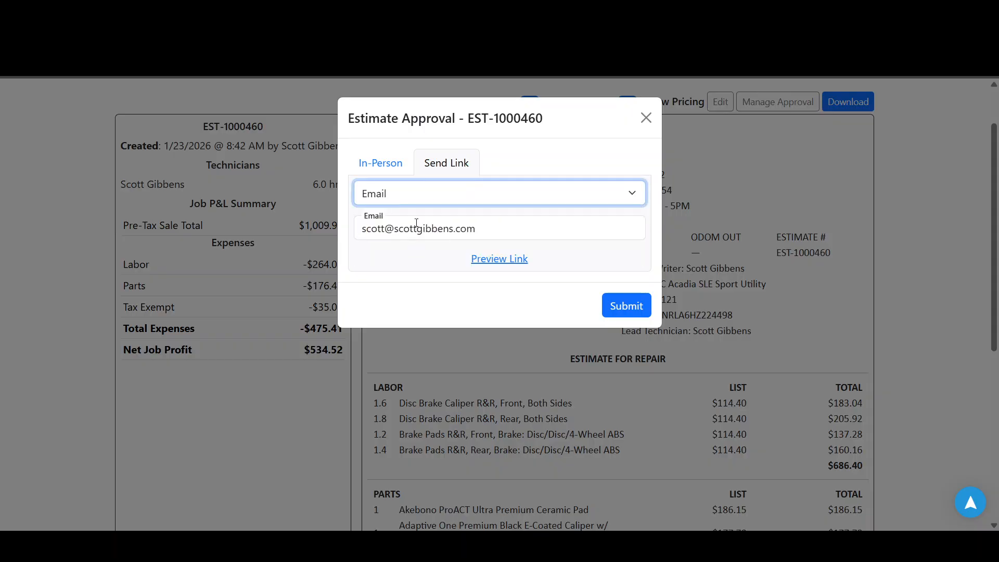
{"action": "left_click", "coordinate": [501, 259]}
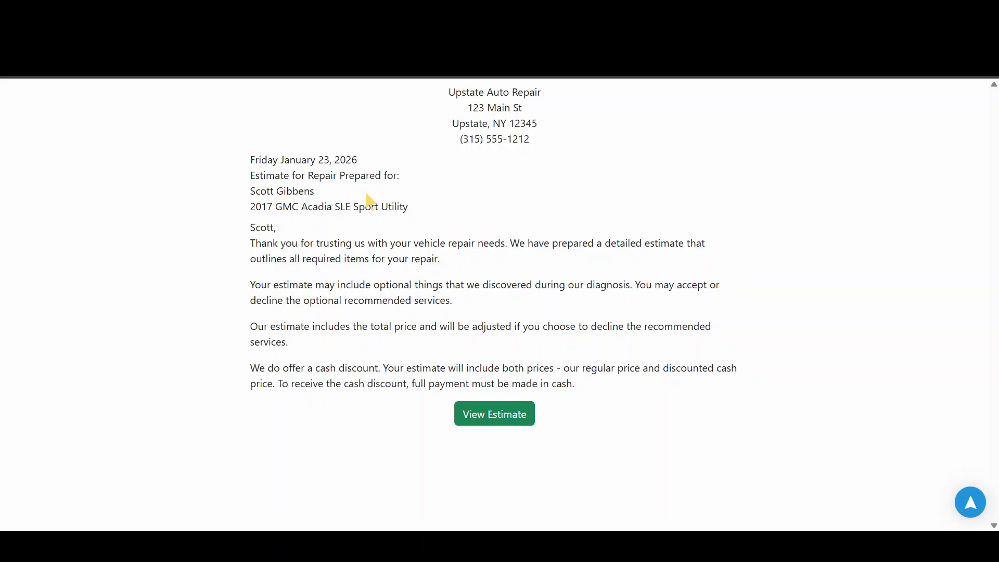
Step: View the estimate as the customer, draw a signature in the Signature box, and approve it
{"action": "left_click", "coordinate": [486, 416]}
{"action": "scroll", "coordinate": [656, 207], "scroll_direction": "down", "scroll_amount": 1}
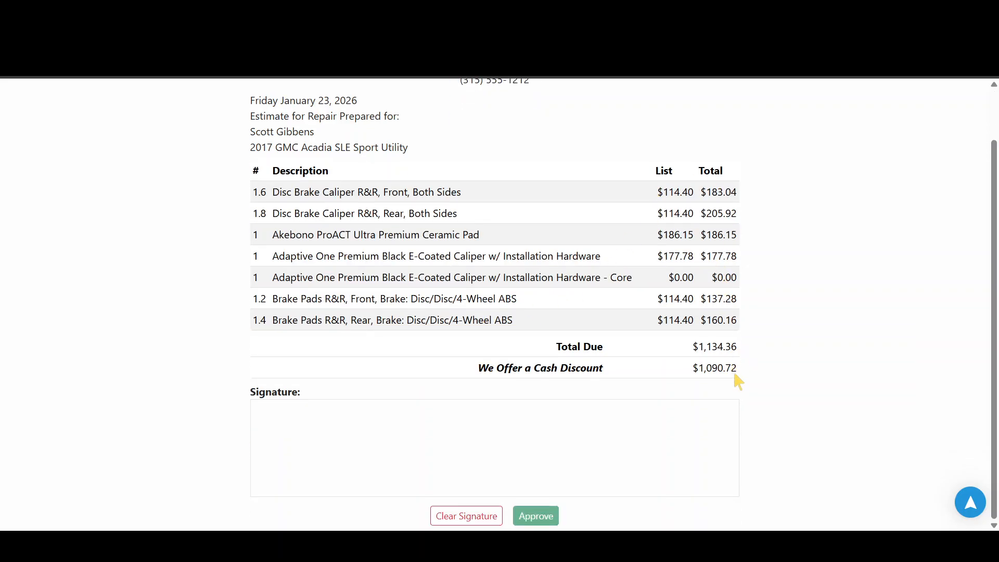
{"action": "mouse_move", "coordinate": [342, 454]}
{"action": "left_mouse_down"}
{"action": "mouse_move", "coordinate": [397, 471]}
{"action": "mouse_move", "coordinate": [544, 437]}
{"action": "mouse_move", "coordinate": [635, 466]}
{"action": "mouse_move", "coordinate": [620, 451]}
{"action": "left_mouse_up"}
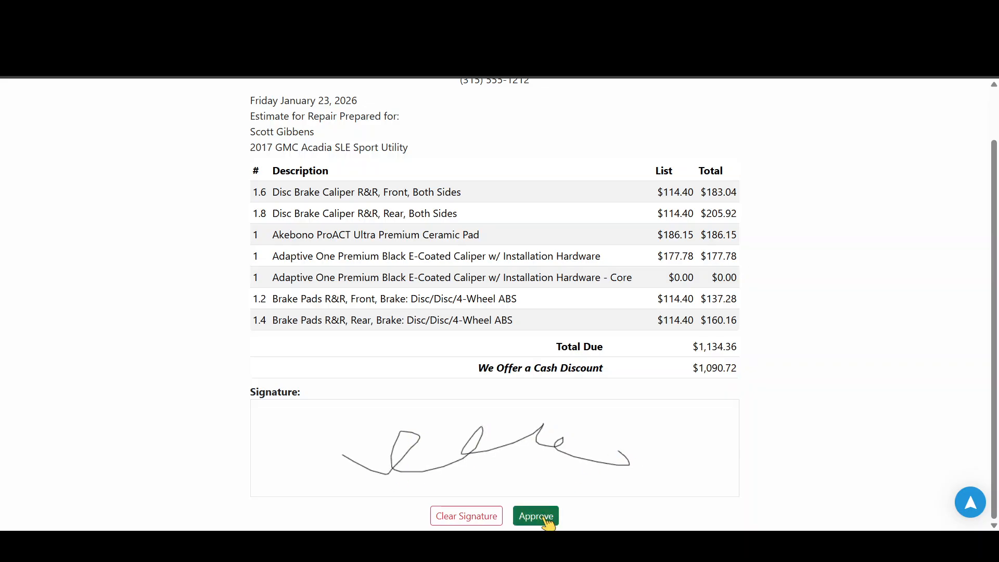
{"action": "left_click", "coordinate": [536, 516]}
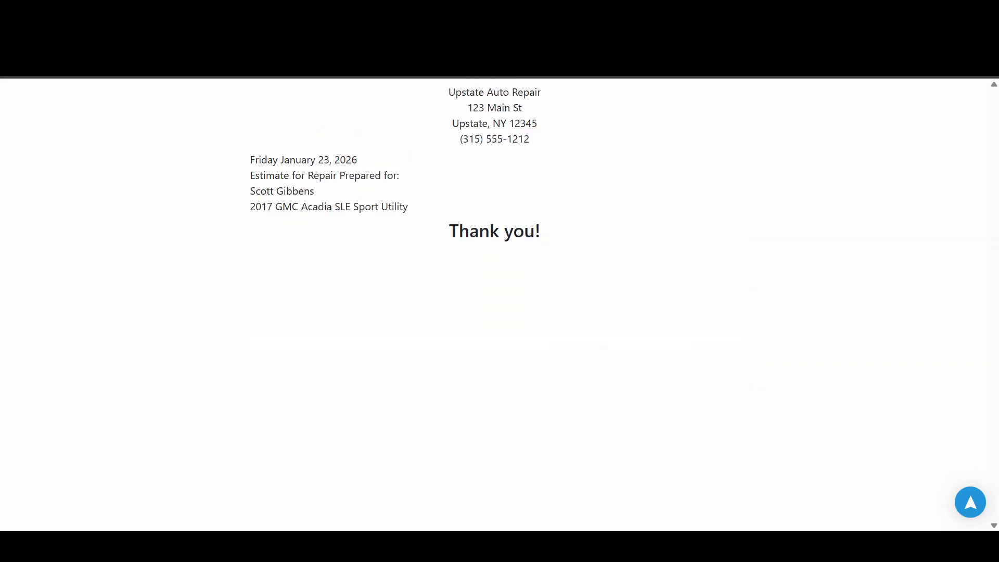
Step: Leave the approval preview and open the 2017 GMC Acadia estimate from the home page's Customer Approved Estimates
{"action": "left_click", "coordinate": [304, 13]}
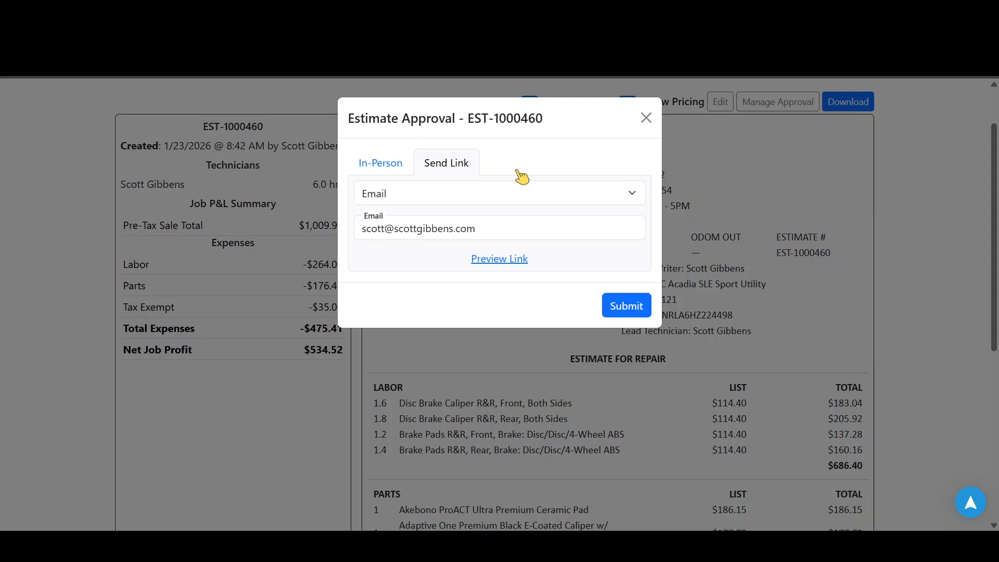
{"action": "left_click", "coordinate": [646, 118]}
{"action": "scroll", "coordinate": [567, 180], "scroll_direction": "up", "scroll_amount": 1}
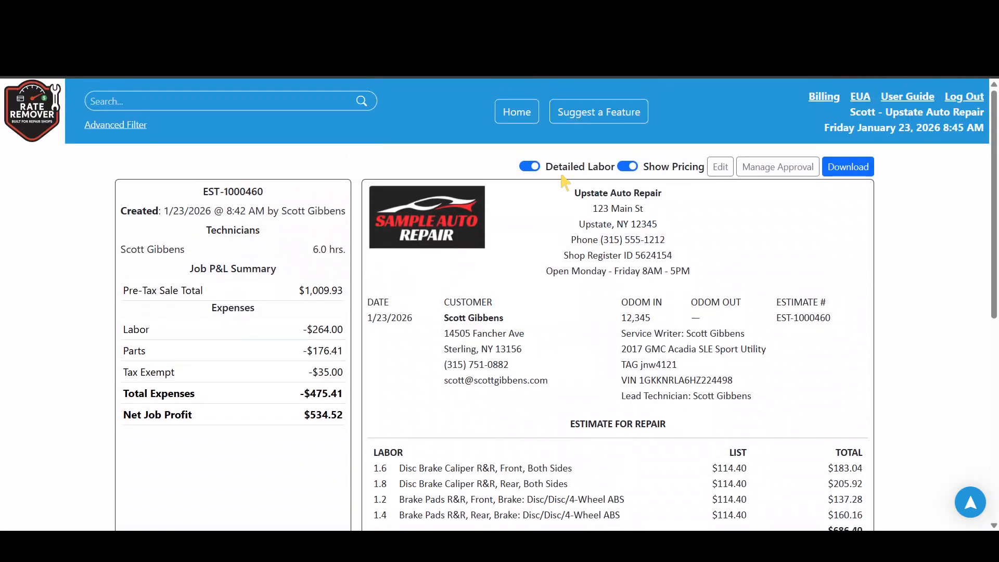
{"action": "left_click", "coordinate": [517, 112]}
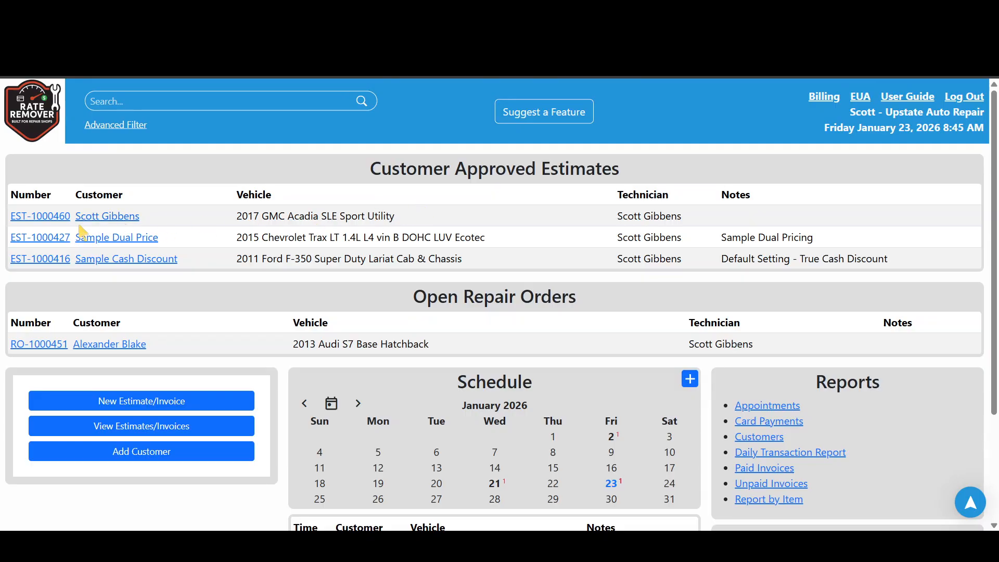
{"action": "left_click", "coordinate": [49, 219]}
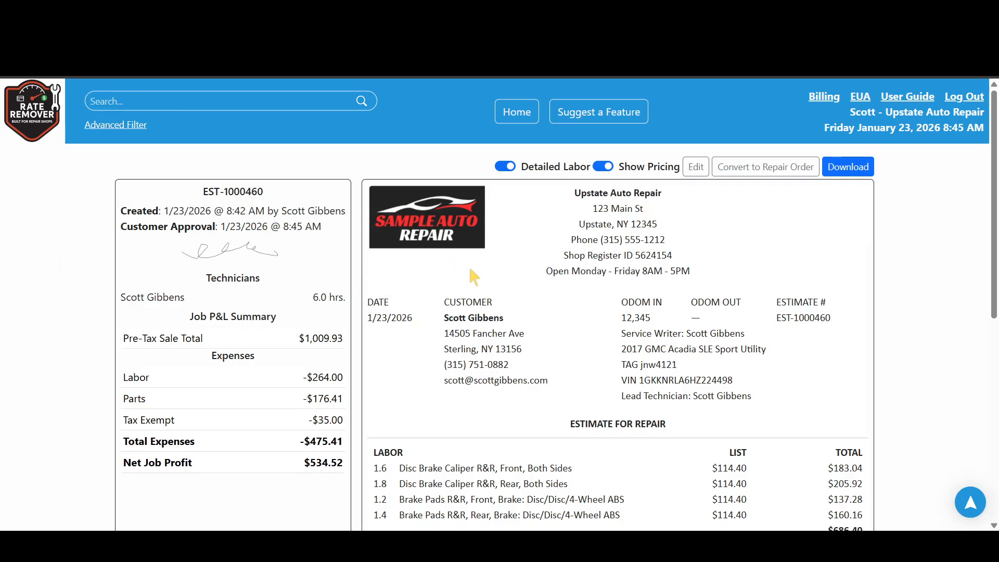
Step: Convert the approved estimate to a repair order and review the resulting document
{"action": "left_click", "coordinate": [753, 173]}
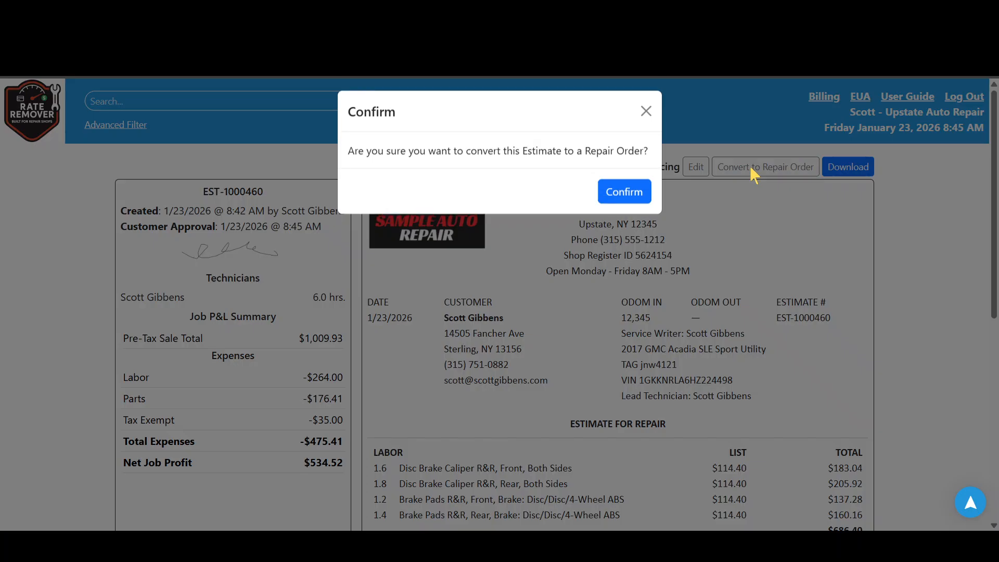
{"action": "left_click", "coordinate": [634, 201]}
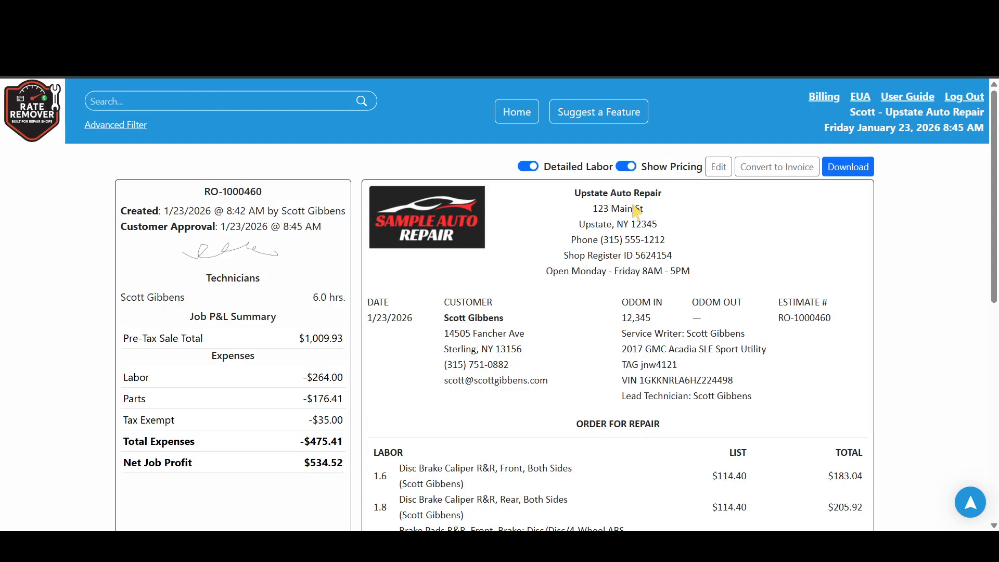
{"action": "scroll", "coordinate": [635, 208], "scroll_direction": "down", "scroll_amount": 1}
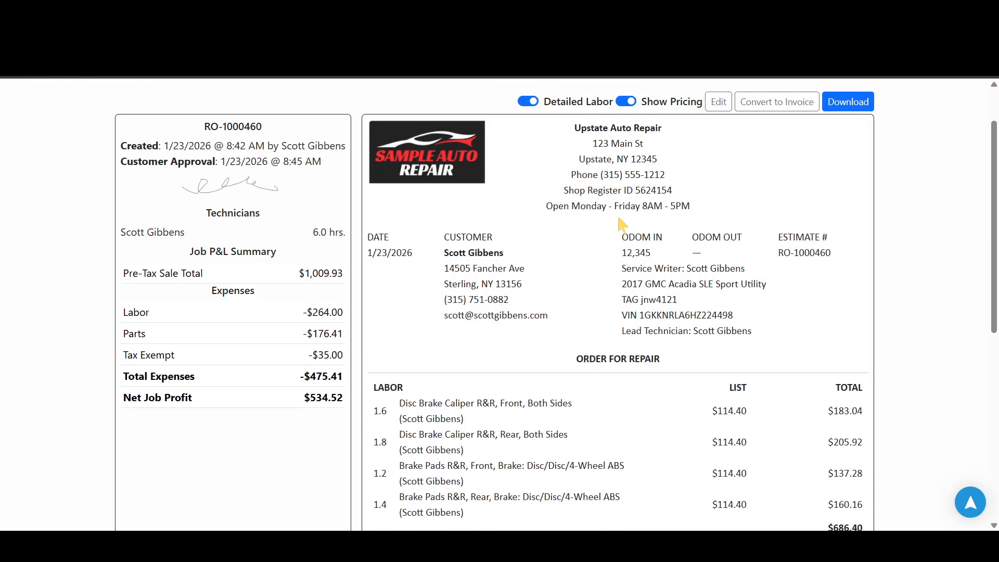
{"action": "scroll", "coordinate": [640, 239], "scroll_direction": "up", "scroll_amount": 1}
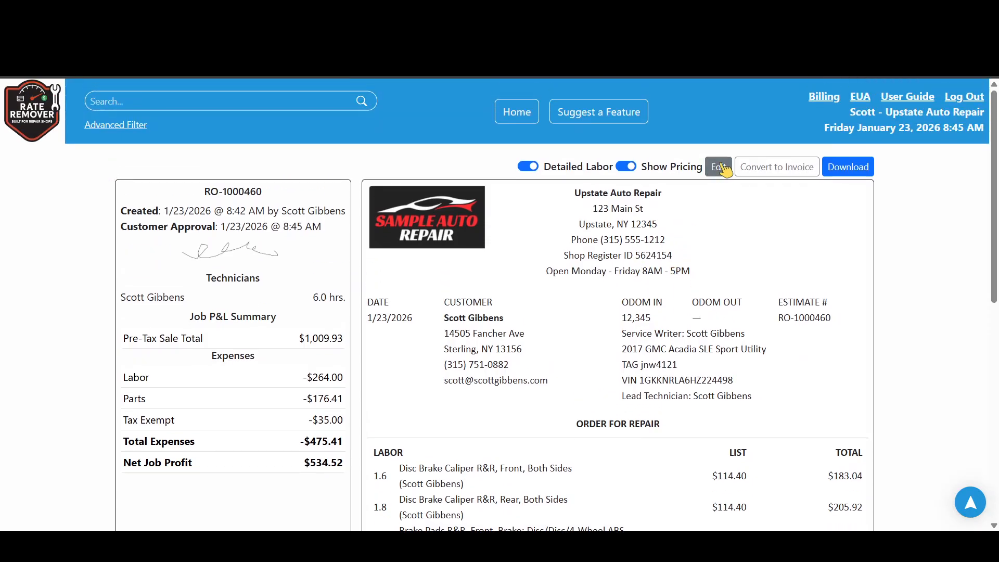
Step: Return to the home page and examine the Open Repair Orders list and the schedule
{"action": "left_click", "coordinate": [520, 112]}
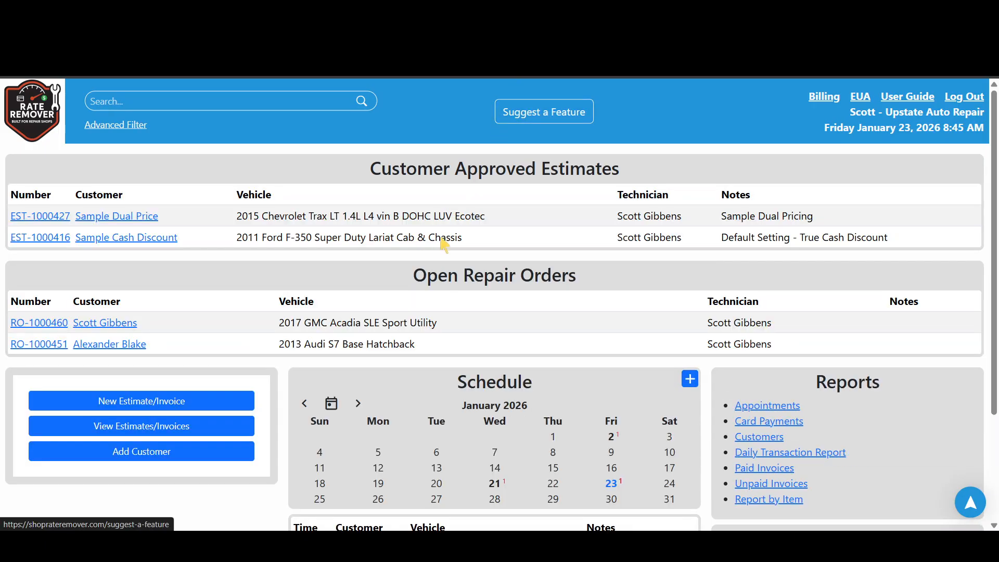
{"action": "double_click", "coordinate": [575, 276]}
{"action": "left_click_drag", "start_coordinate": [491, 285], "coordinate": [152, 311]}
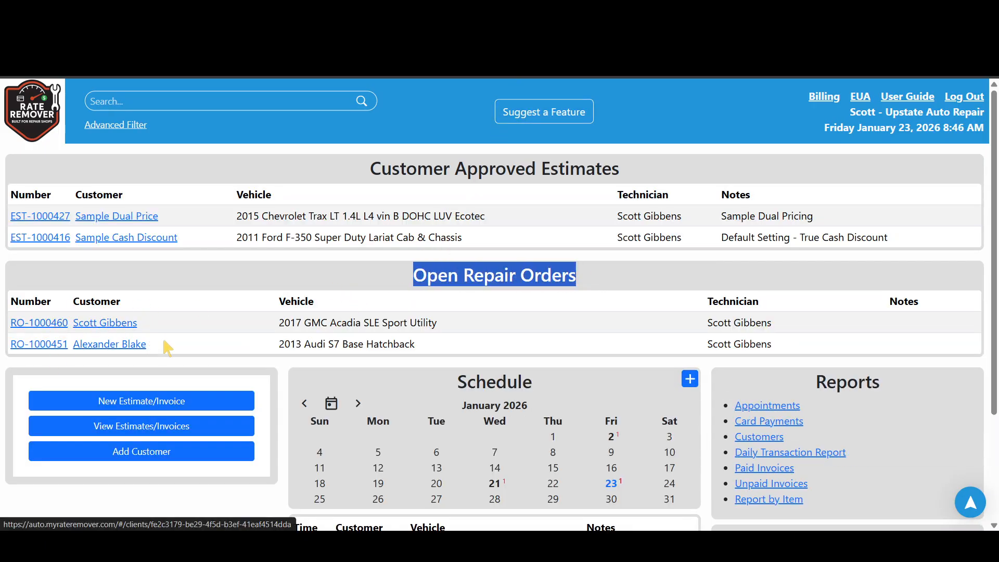
{"action": "left_click", "coordinate": [205, 493]}
{"action": "scroll", "coordinate": [208, 484], "scroll_direction": "down", "scroll_amount": 1}
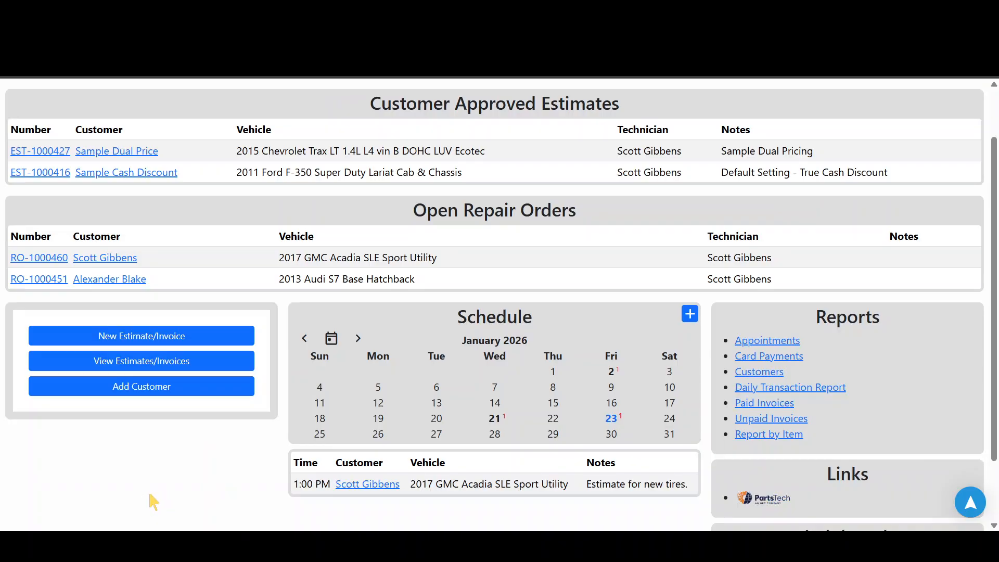
{"action": "scroll", "coordinate": [160, 474], "scroll_direction": "up", "scroll_amount": 1}
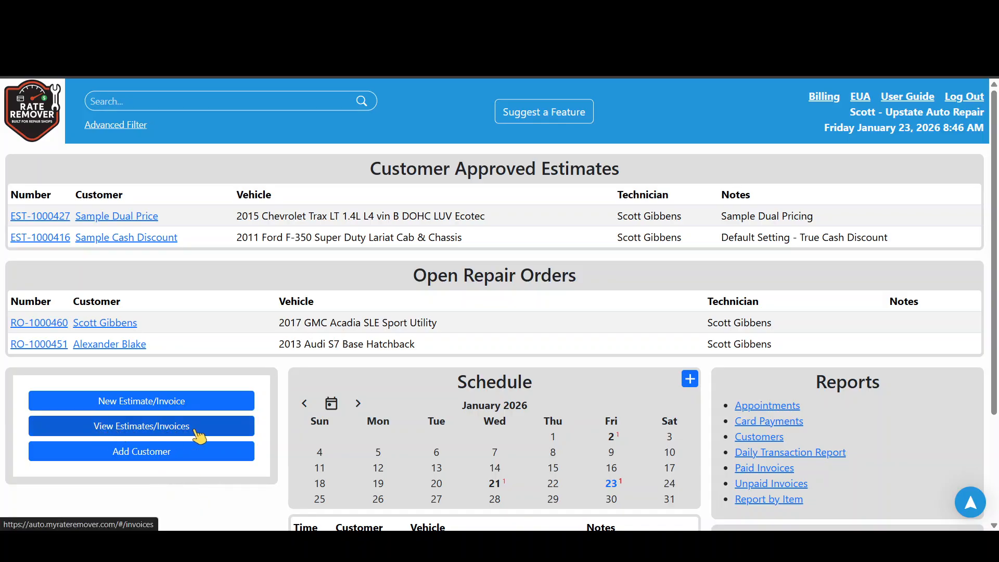
Step: Search for the customer by first name, open the customer's record, and view the invoice created 1/19/2026
{"action": "left_click", "coordinate": [131, 101]}
{"action": "type", "text": "scott"}
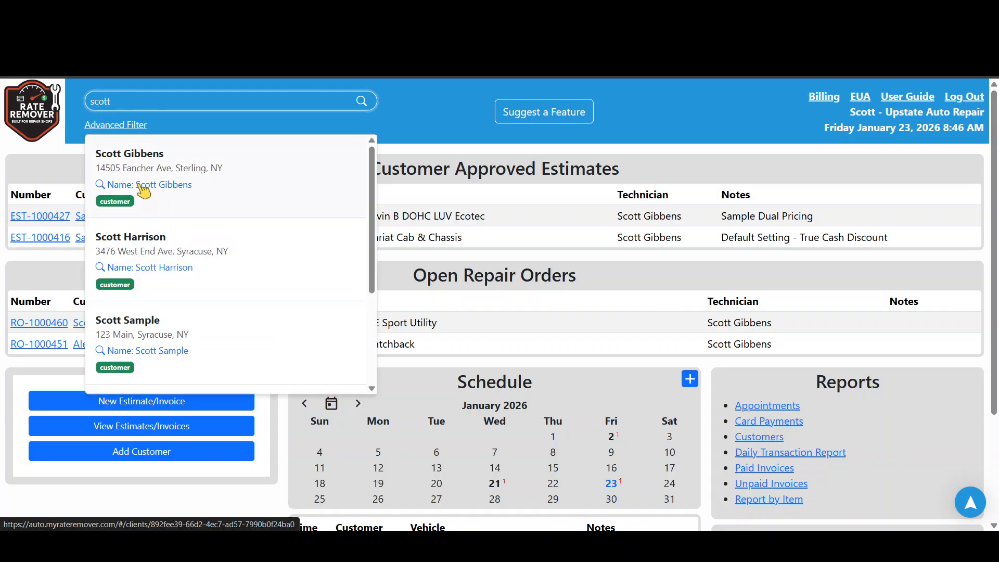
{"action": "left_click", "coordinate": [142, 186]}
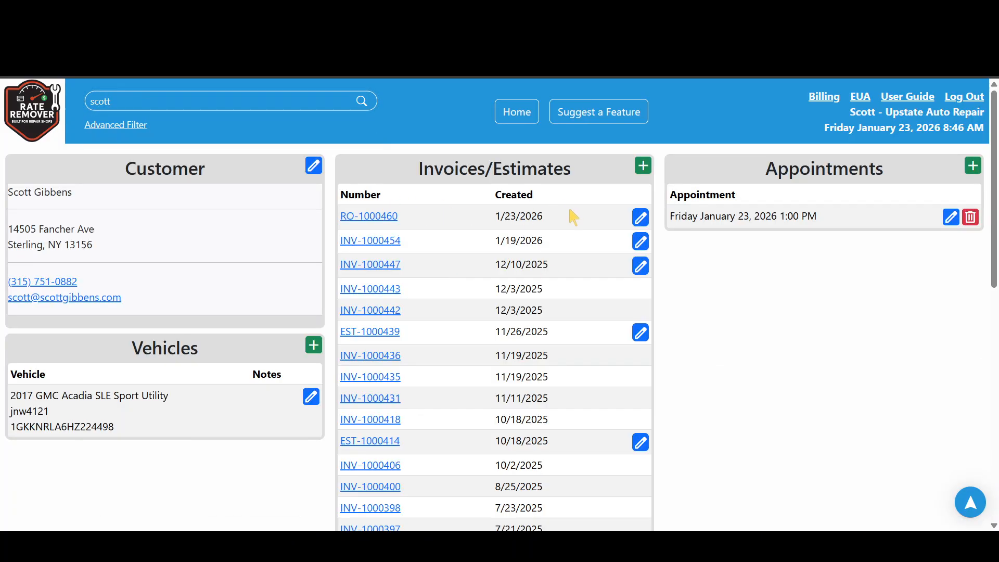
{"action": "left_click", "coordinate": [381, 244]}
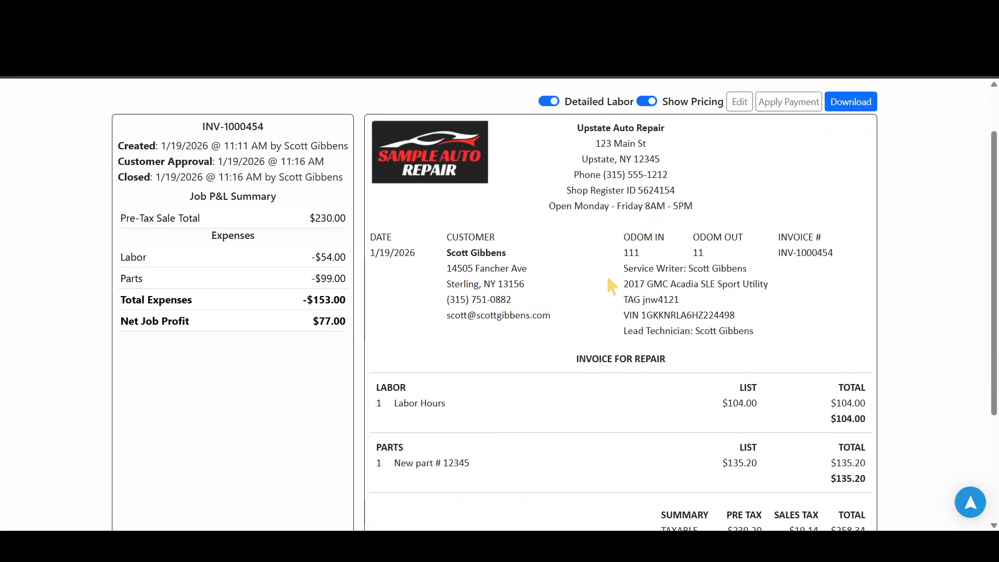
{"action": "scroll", "coordinate": [608, 286], "scroll_direction": "up", "scroll_amount": 2}
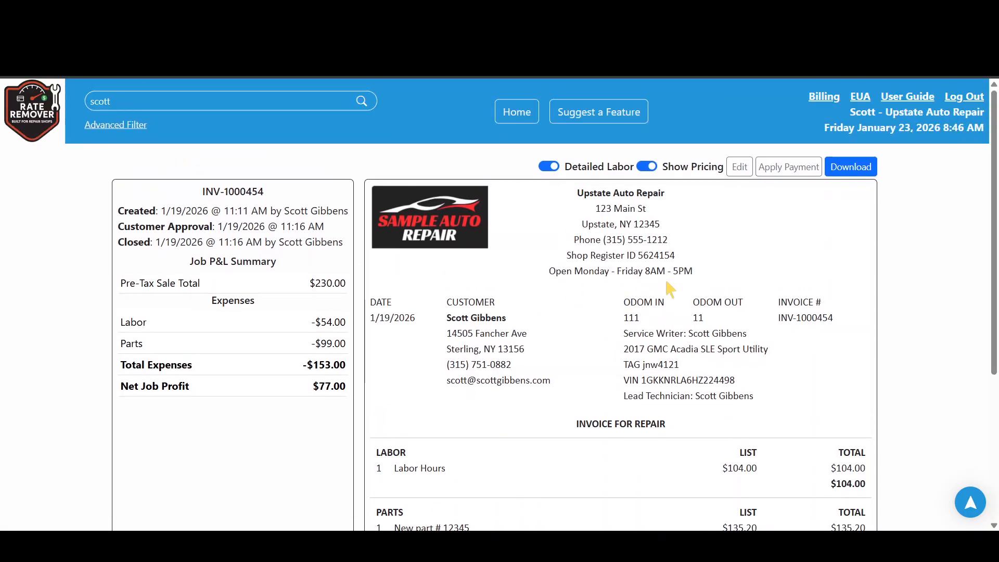
Step: Start a payment on the invoice with Card as the method and Send to Terminal as the card payment option
{"action": "left_click", "coordinate": [789, 166]}
{"action": "left_click", "coordinate": [404, 201]}
{"action": "left_click", "coordinate": [408, 203]}
{"action": "left_click", "coordinate": [409, 203]}
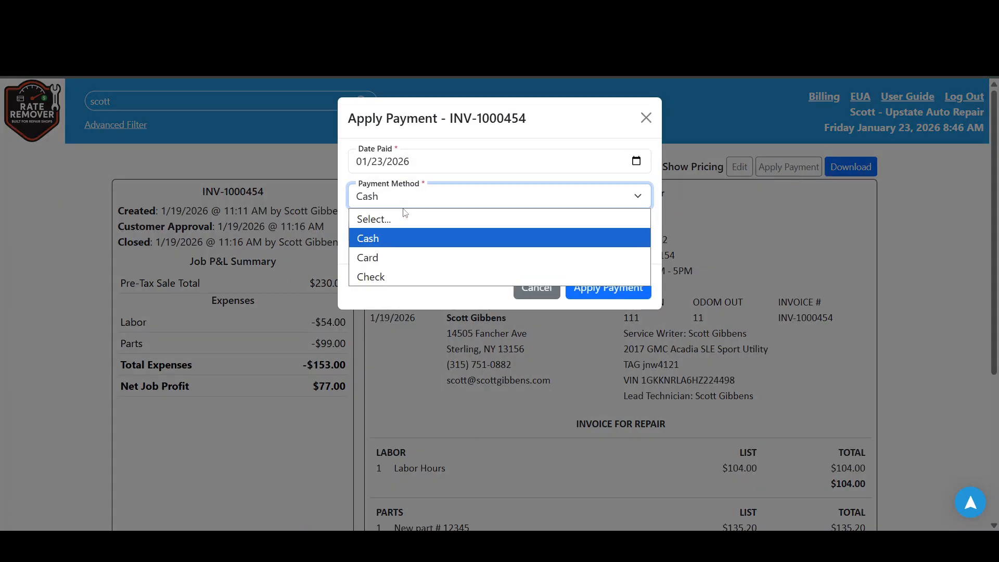
{"action": "left_click", "coordinate": [399, 256]}
{"action": "left_click_drag", "start_coordinate": [439, 234], "coordinate": [384, 232]}
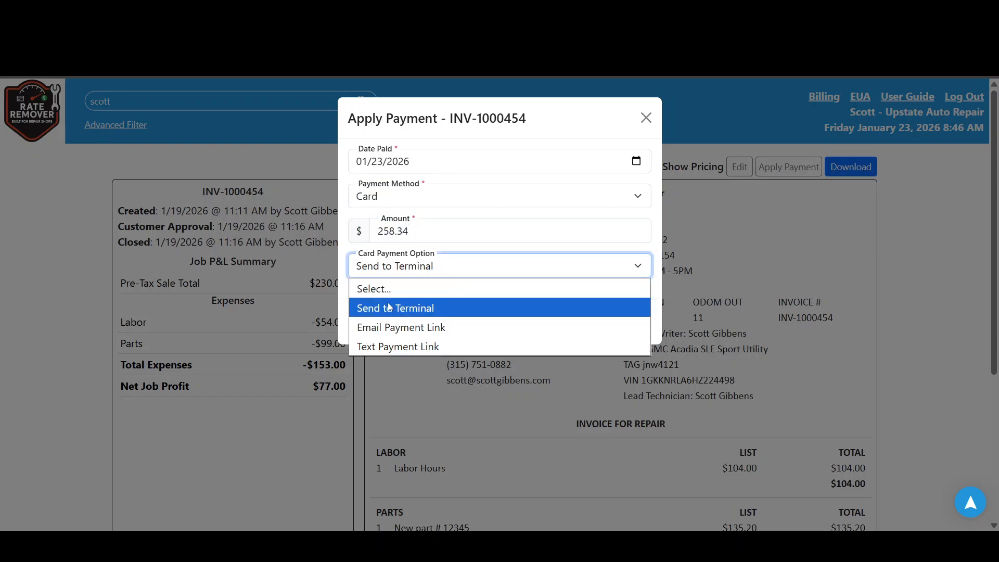
{"action": "left_click", "coordinate": [395, 308]}
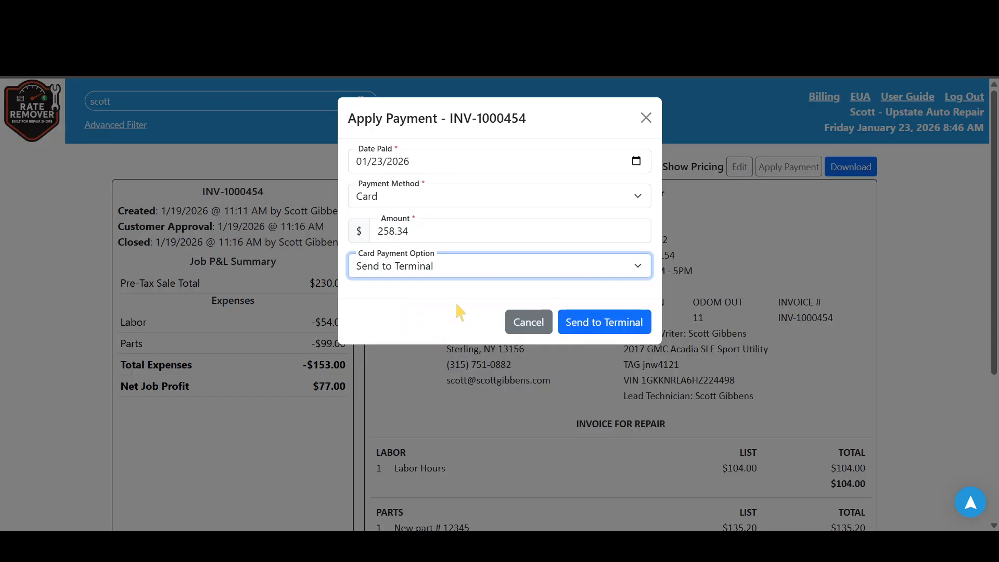
Step: Try the Email Payment Link and Text Payment Link card options, and cancel the payment
{"action": "left_click", "coordinate": [433, 279]}
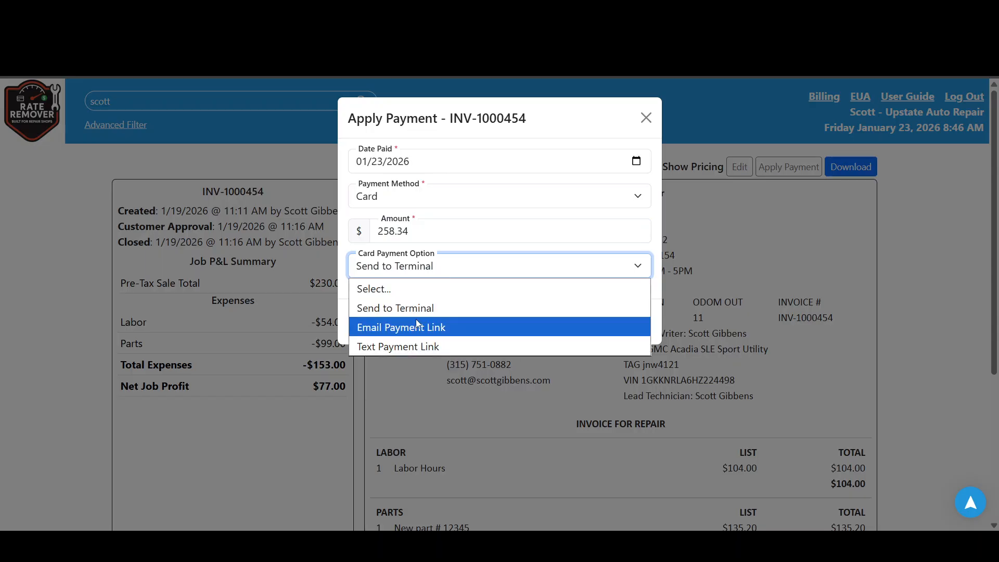
{"action": "left_click", "coordinate": [416, 324]}
{"action": "left_click", "coordinate": [424, 278]}
{"action": "left_click", "coordinate": [422, 346]}
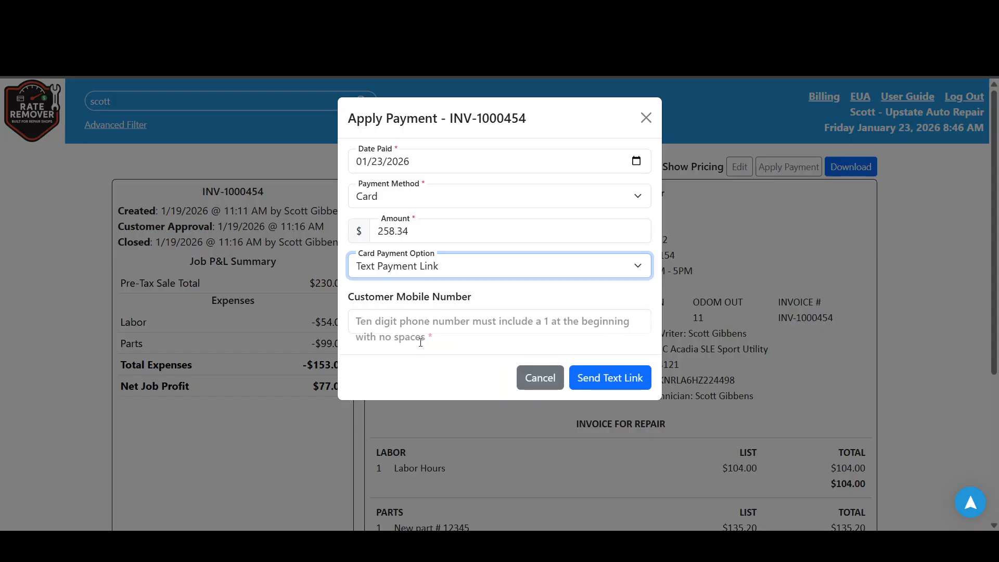
{"action": "left_click", "coordinate": [540, 378]}
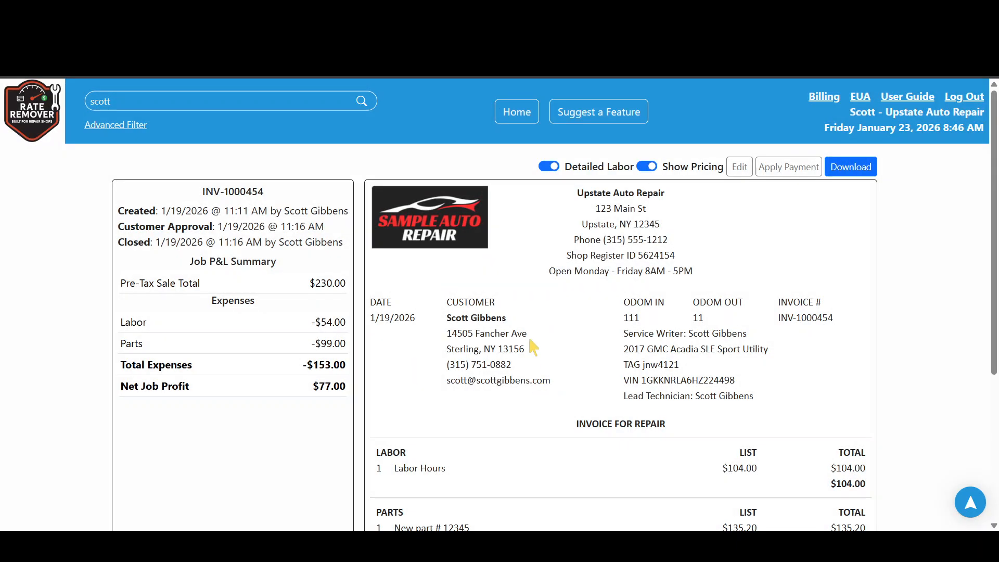
Step: View the Card Payments report from the home page and return to the home page
{"action": "left_click", "coordinate": [517, 112]}
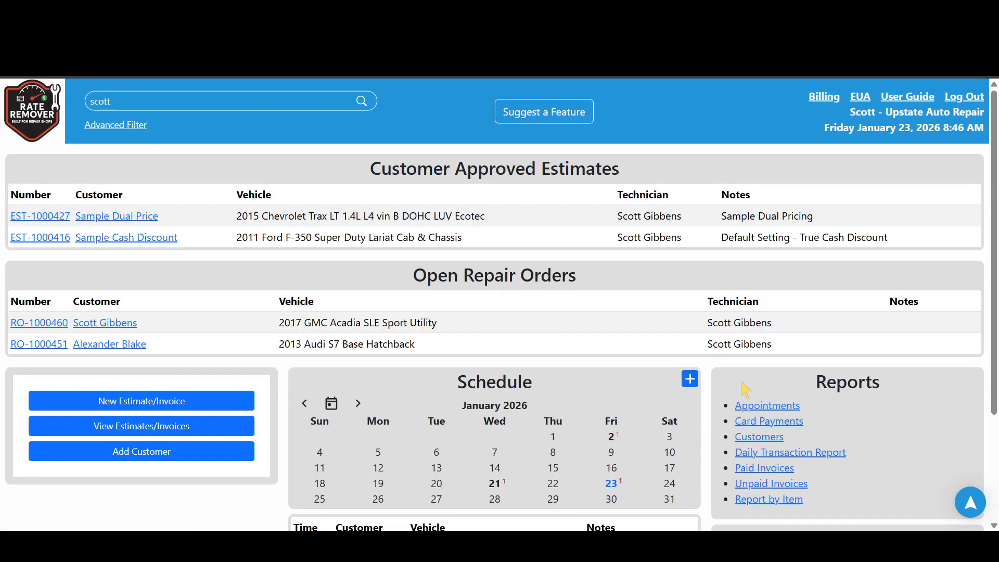
{"action": "scroll", "coordinate": [764, 364], "scroll_direction": "down", "scroll_amount": 3}
{"action": "left_click", "coordinate": [790, 292]}
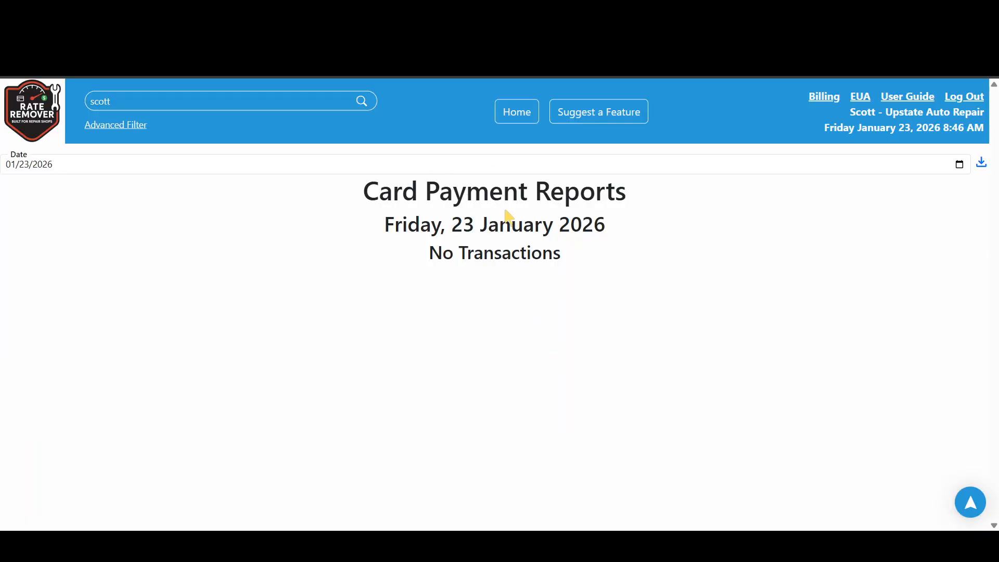
{"action": "left_click", "coordinate": [516, 116]}
{"action": "scroll", "coordinate": [478, 274], "scroll_direction": "down", "scroll_amount": 1}
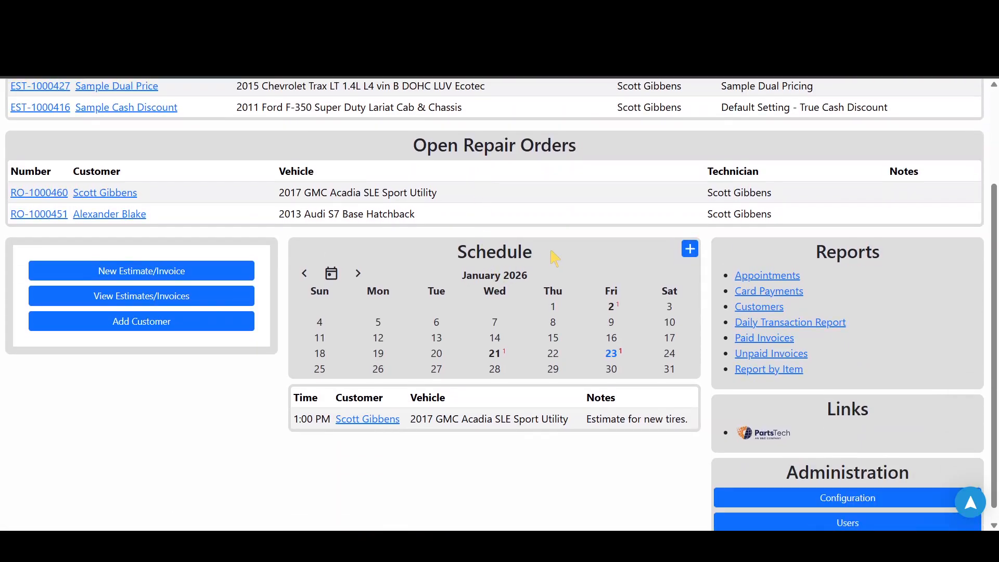
Step: Open the customer of the 1:00 PM appointment, view the appointment's edit details, and return to the home page
{"action": "left_click_drag", "start_coordinate": [551, 255], "coordinate": [424, 258]}
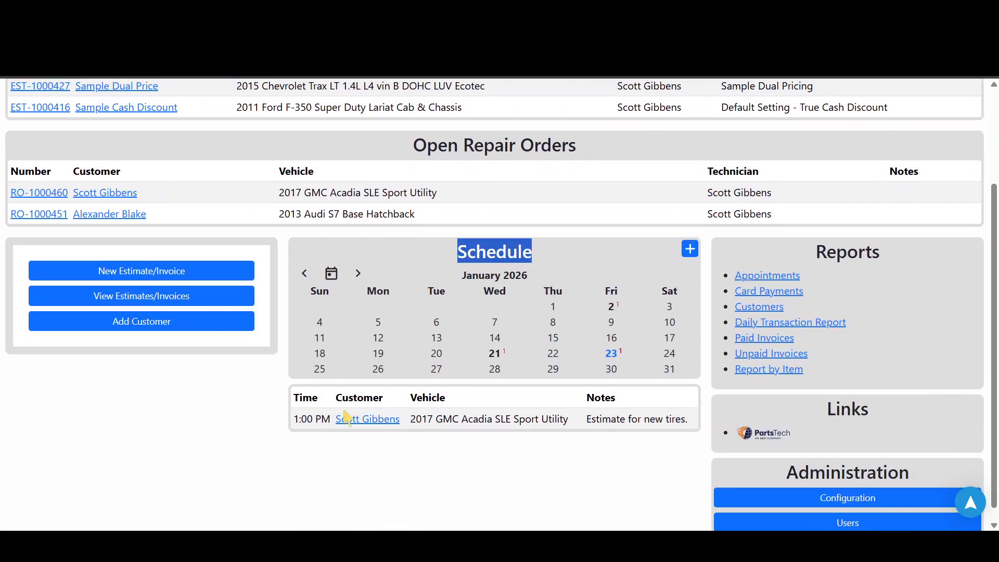
{"action": "left_click", "coordinate": [385, 419]}
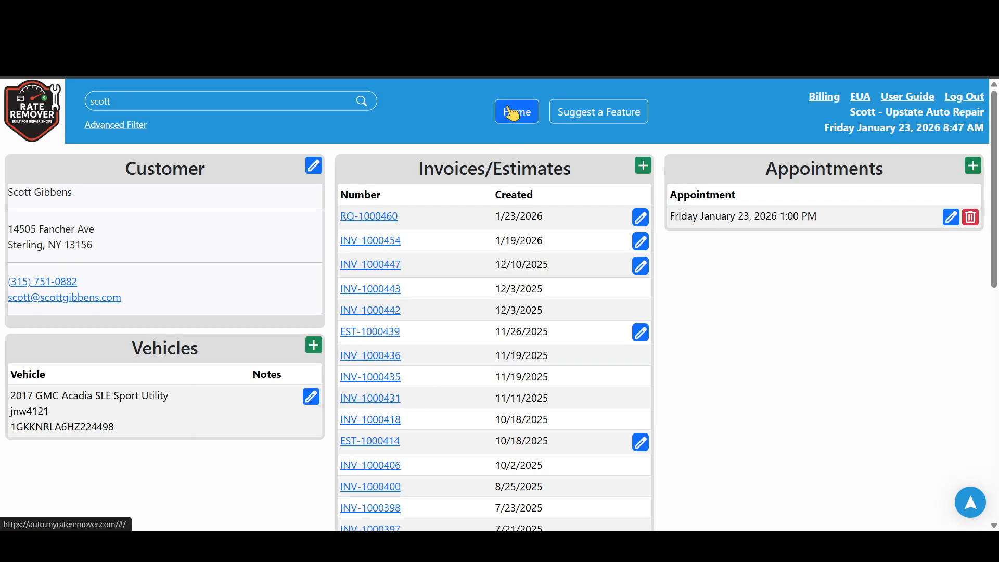
{"action": "left_click", "coordinate": [952, 214]}
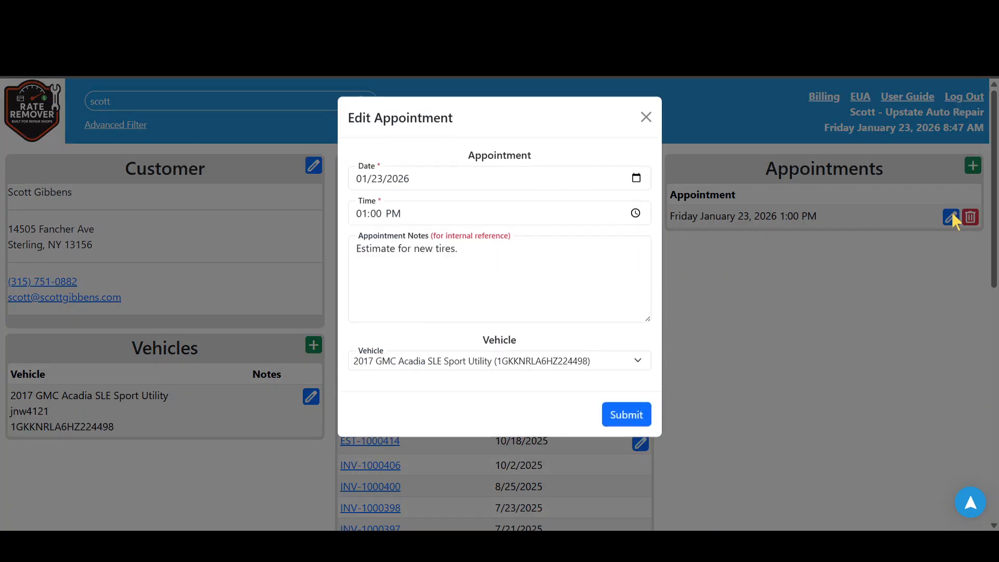
{"action": "left_click", "coordinate": [646, 120]}
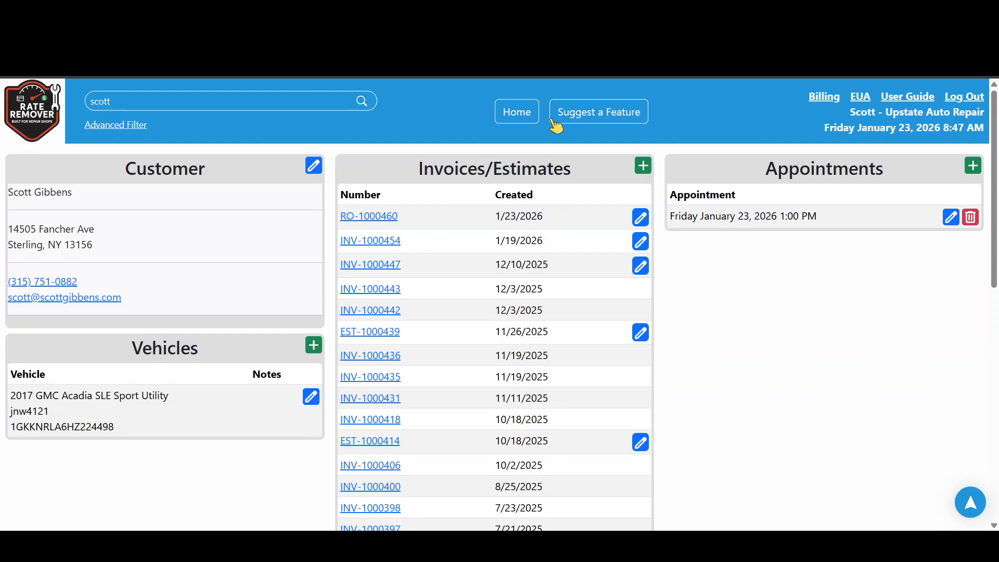
{"action": "left_click", "coordinate": [520, 116]}
Step: View the new customer form, switch it to No Address, and return to the home page without creating a customer
{"action": "scroll", "coordinate": [567, 307], "scroll_direction": "down", "scroll_amount": 3}
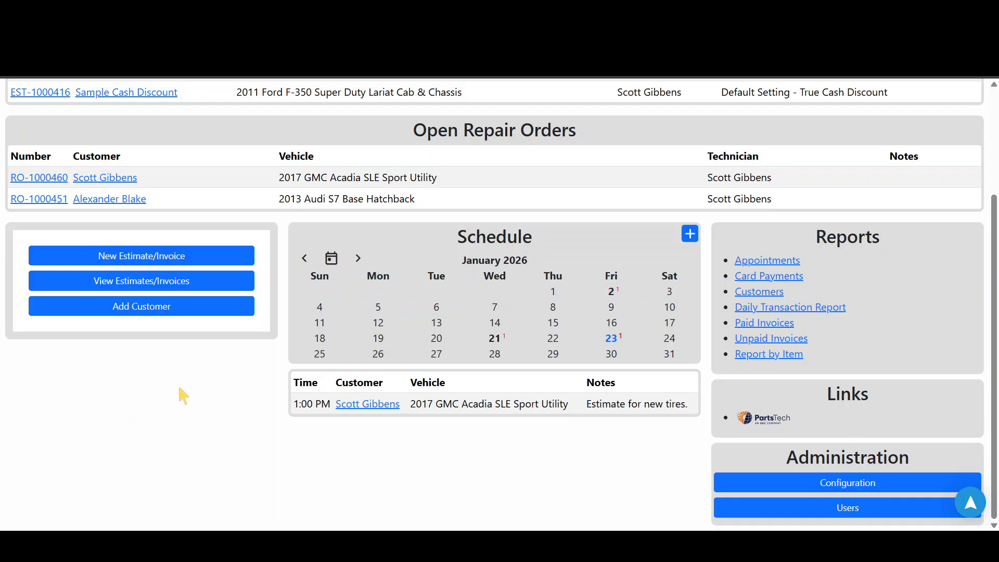
{"action": "left_click", "coordinate": [145, 307]}
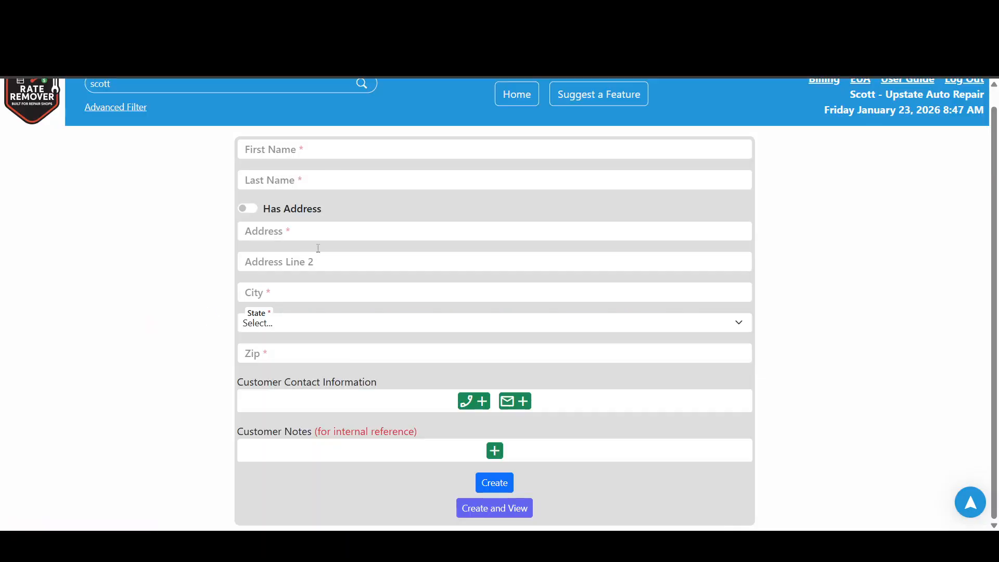
{"action": "left_click", "coordinate": [308, 154]}
{"action": "left_click", "coordinate": [285, 189]}
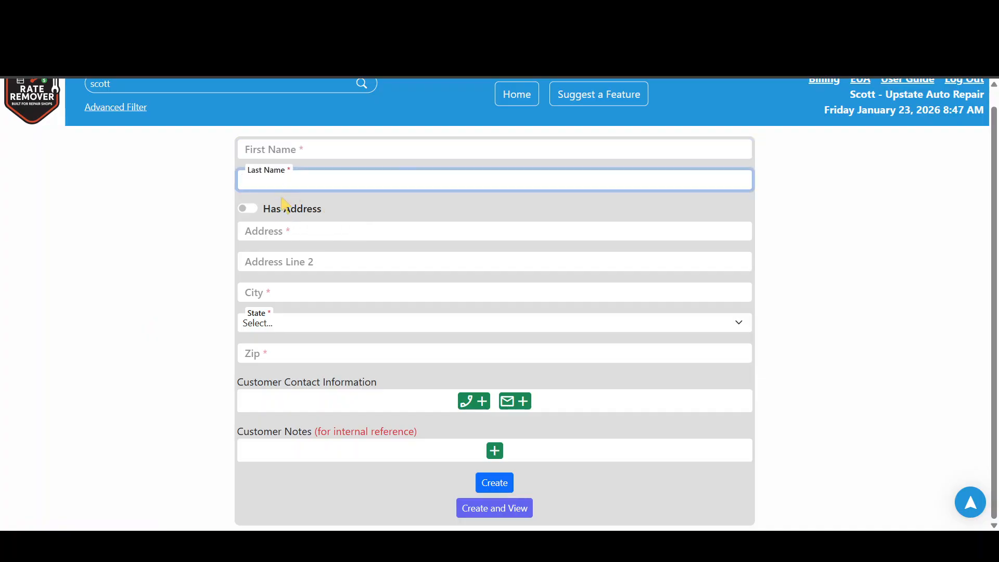
{"action": "left_click", "coordinate": [243, 211]}
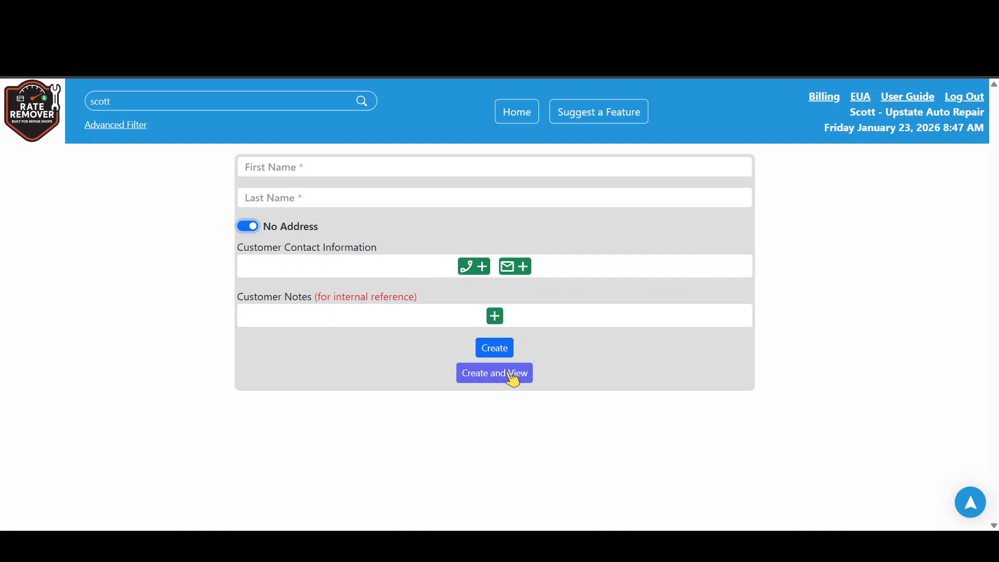
{"action": "left_click", "coordinate": [515, 112]}
Step: Clear the customer name from the search box on the home page
{"action": "left_click", "coordinate": [143, 106]}
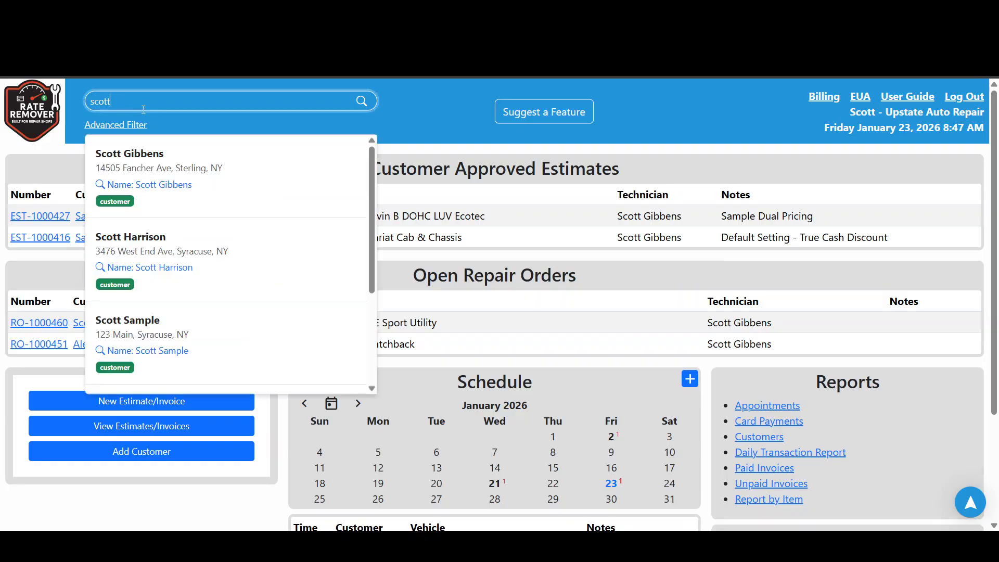
{"action": "key", "text": "BackSpace"}
{"action": "key", "text": "BackSpace"}
{"action": "key", "text": "BackSpace"}
{"action": "key", "text": "BackSpace"}
{"action": "key", "text": "BackSpace"}
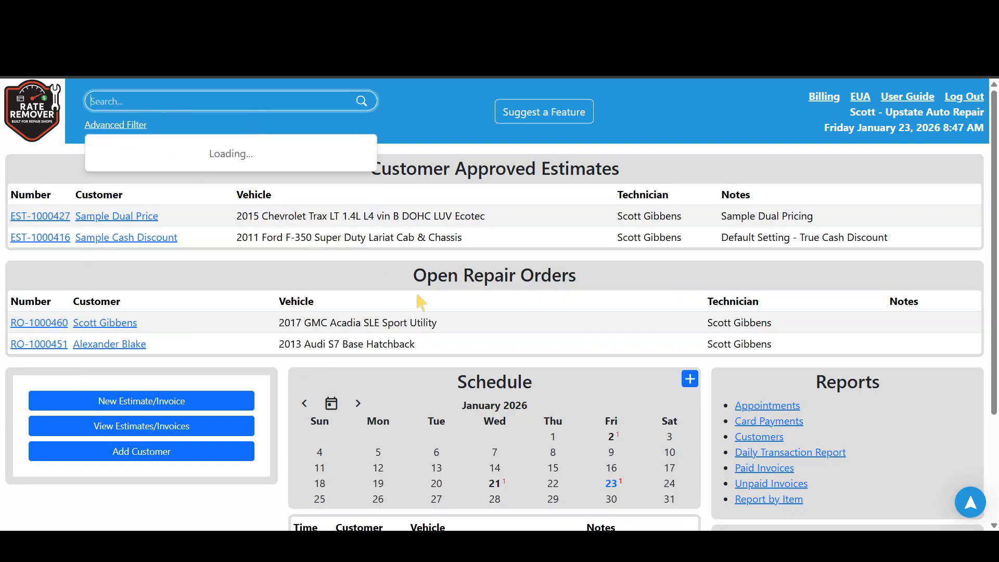
Step: View the Daily Transaction Report for 01/08/2026 and return to the home page
{"action": "scroll", "coordinate": [416, 294], "scroll_direction": "down", "scroll_amount": 3}
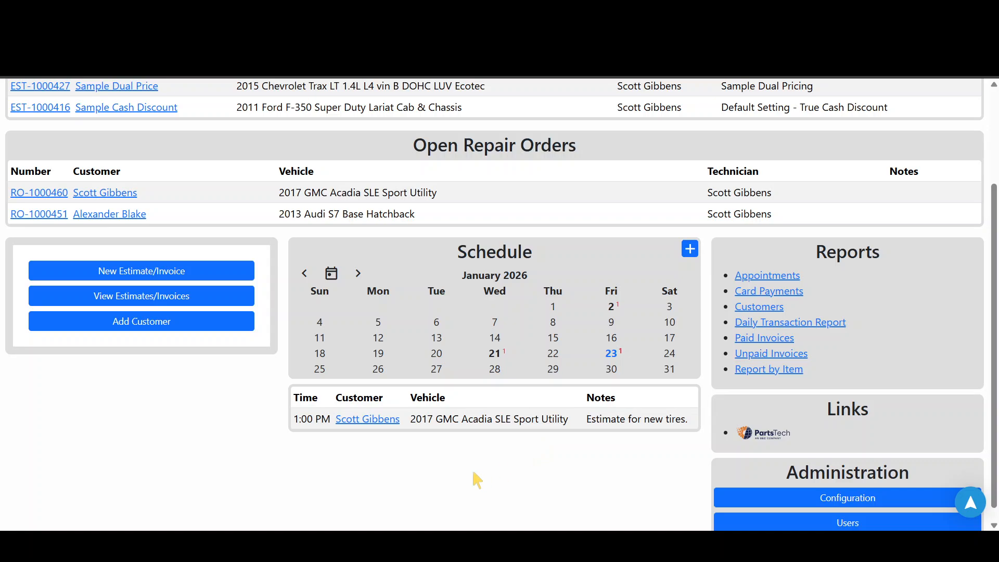
{"action": "left_click", "coordinate": [821, 323]}
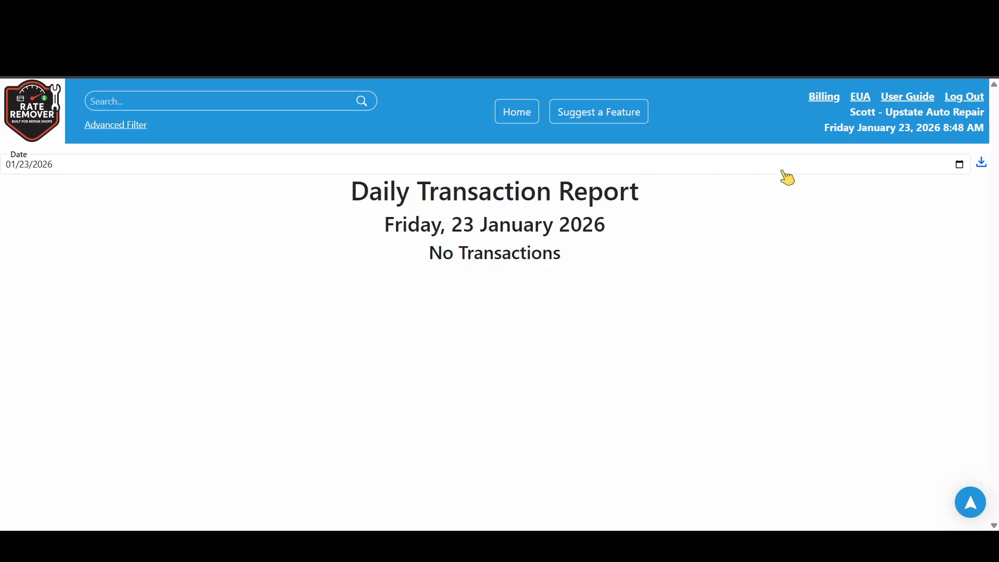
{"action": "left_click", "coordinate": [960, 166]}
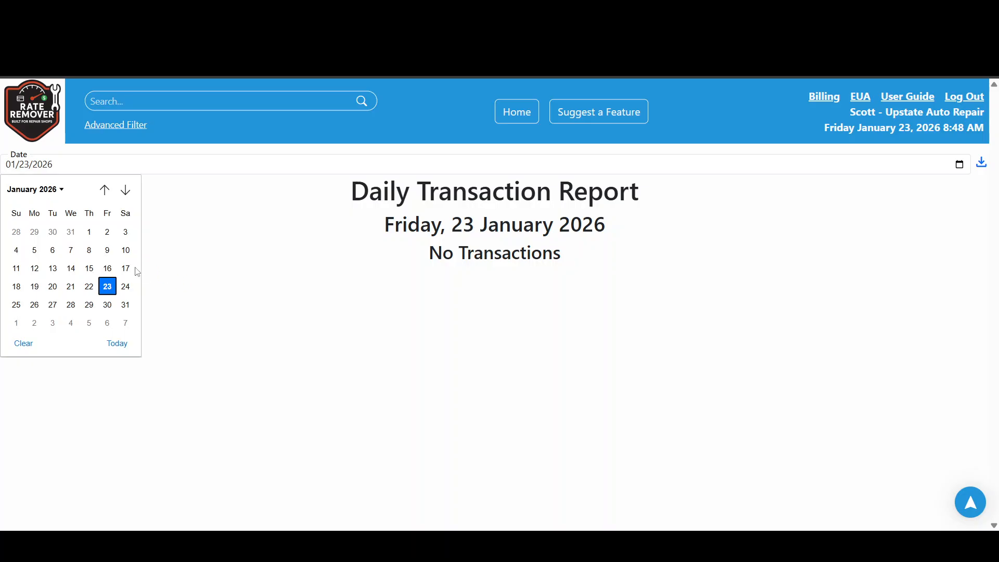
{"action": "left_click", "coordinate": [90, 251]}
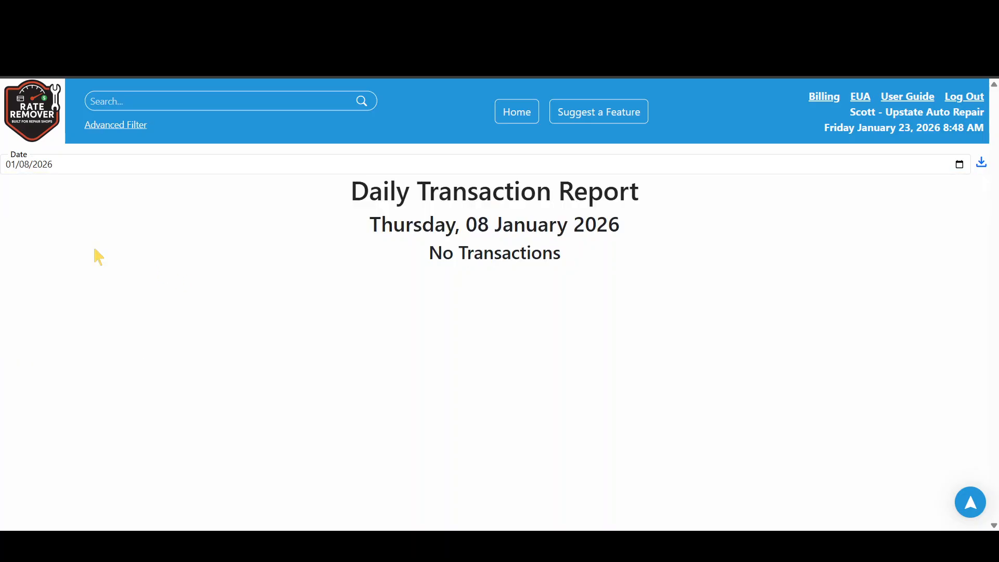
{"action": "left_click", "coordinate": [510, 119]}
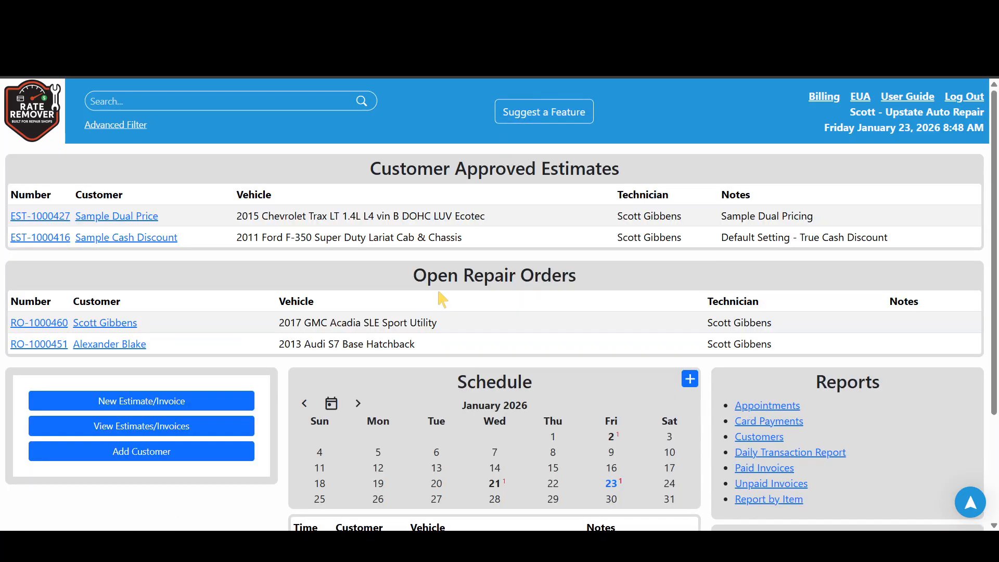
Step: Open the configuration page, view the User and Name options for a new technician, and close the form without adding one
{"action": "scroll", "coordinate": [444, 299], "scroll_direction": "down", "scroll_amount": 3}
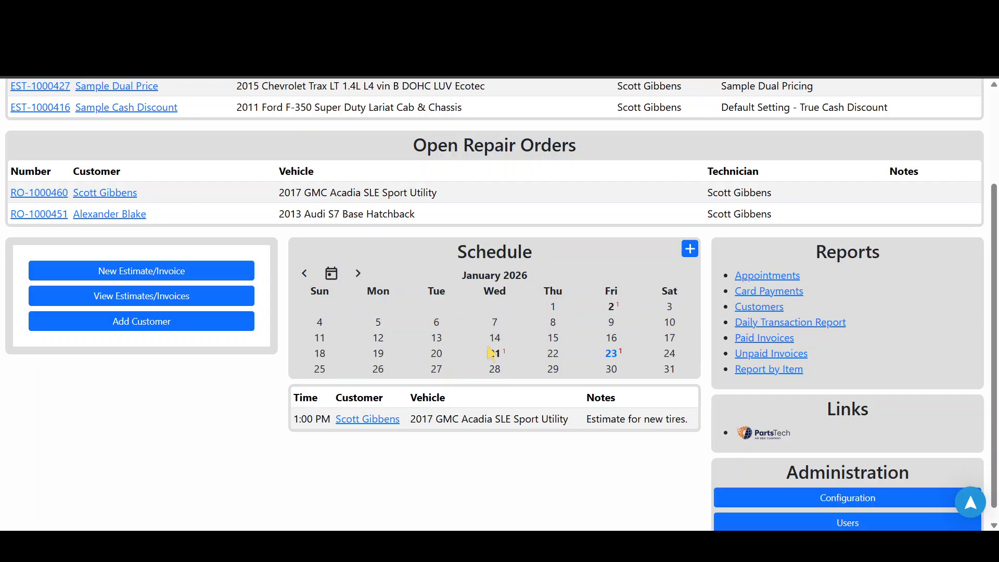
{"action": "left_click", "coordinate": [838, 486]}
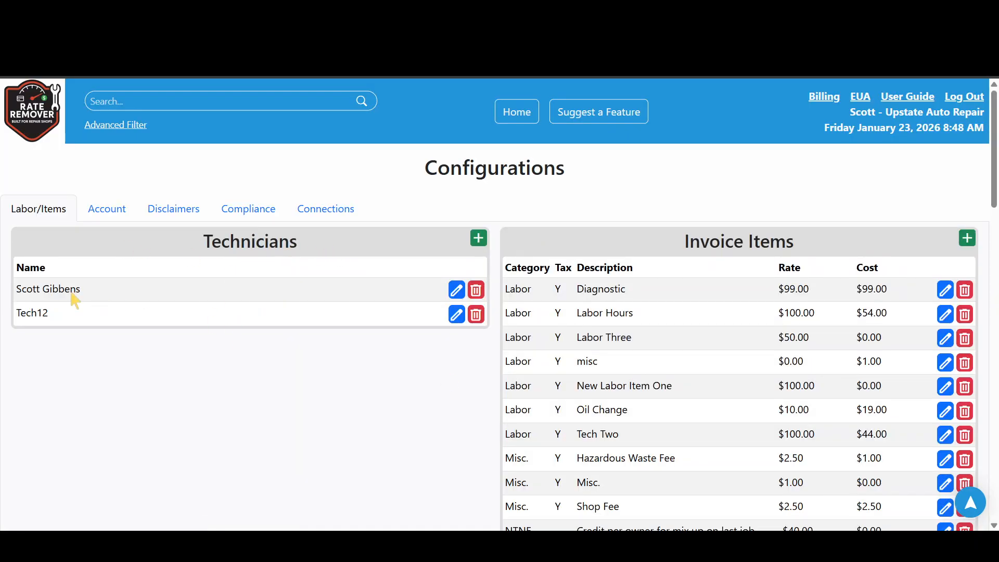
{"action": "left_click", "coordinate": [479, 239]}
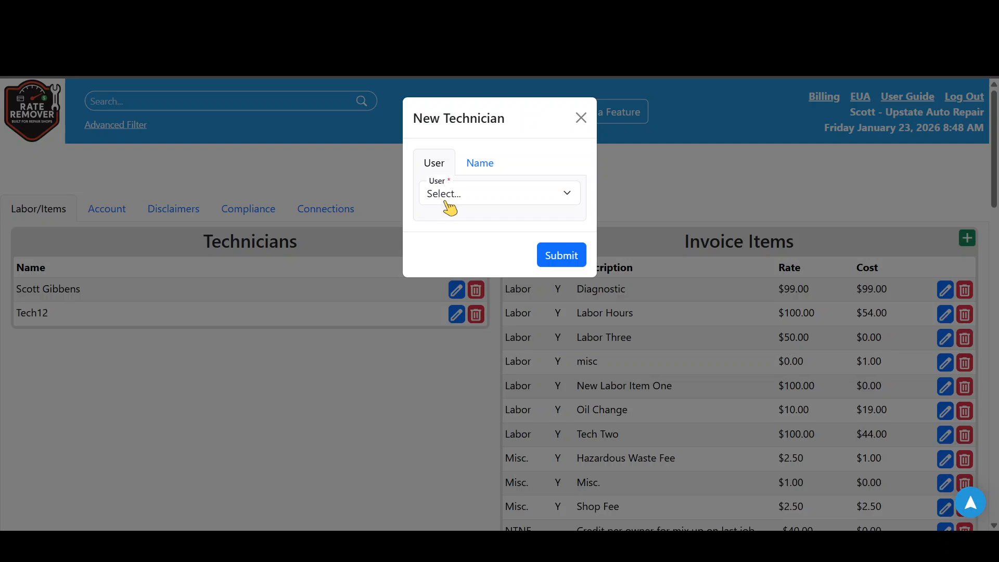
{"action": "left_click", "coordinate": [492, 172]}
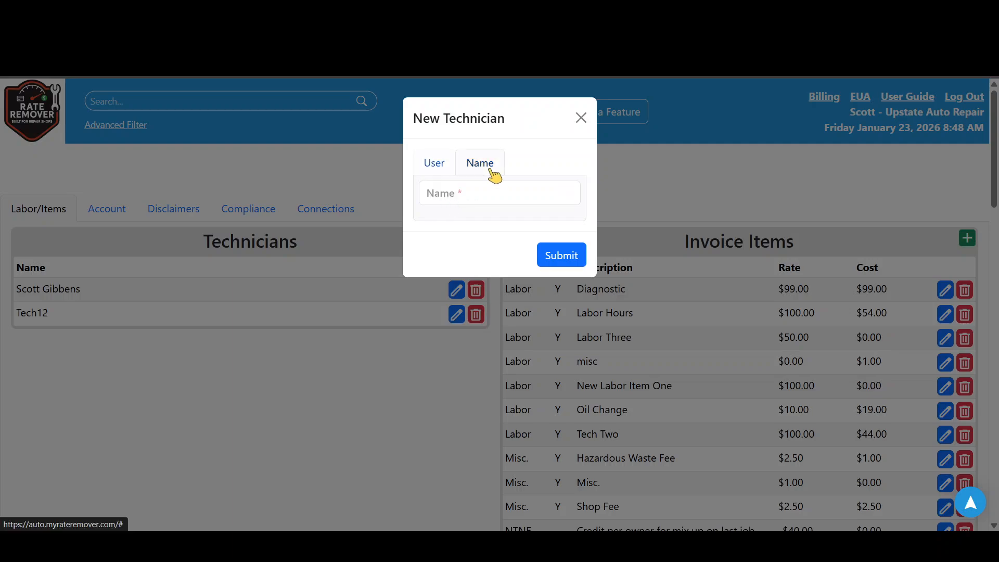
{"action": "left_click", "coordinate": [461, 191]}
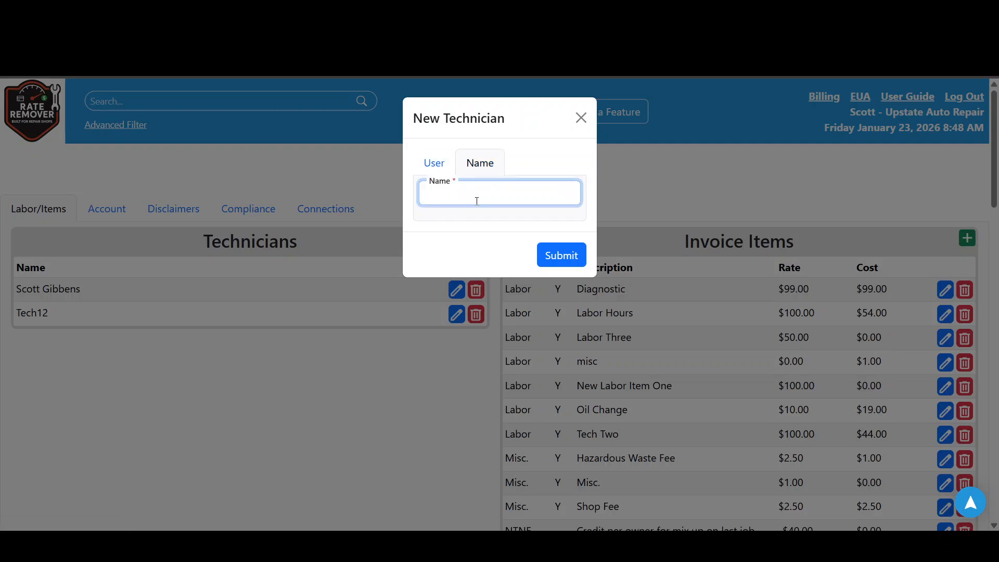
{"action": "left_click", "coordinate": [583, 120]}
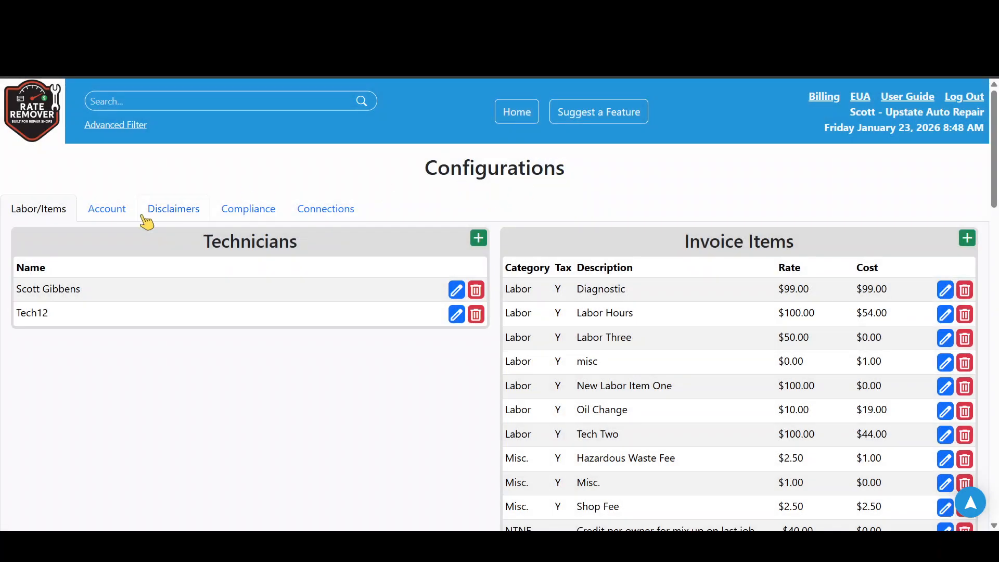
Step: Review the account's general information, invoice logo and header, and sales tax rates
{"action": "left_click", "coordinate": [117, 213]}
{"action": "scroll", "coordinate": [216, 338], "scroll_direction": "down", "scroll_amount": 3}
{"action": "scroll", "coordinate": [217, 329], "scroll_direction": "down", "scroll_amount": 4}
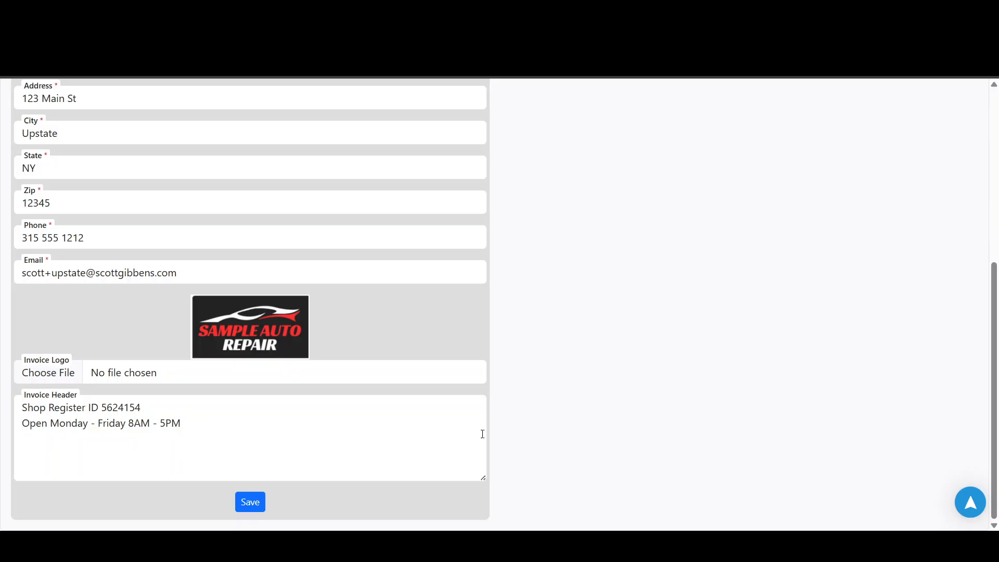
{"action": "scroll", "coordinate": [582, 348], "scroll_direction": "up", "scroll_amount": 6}
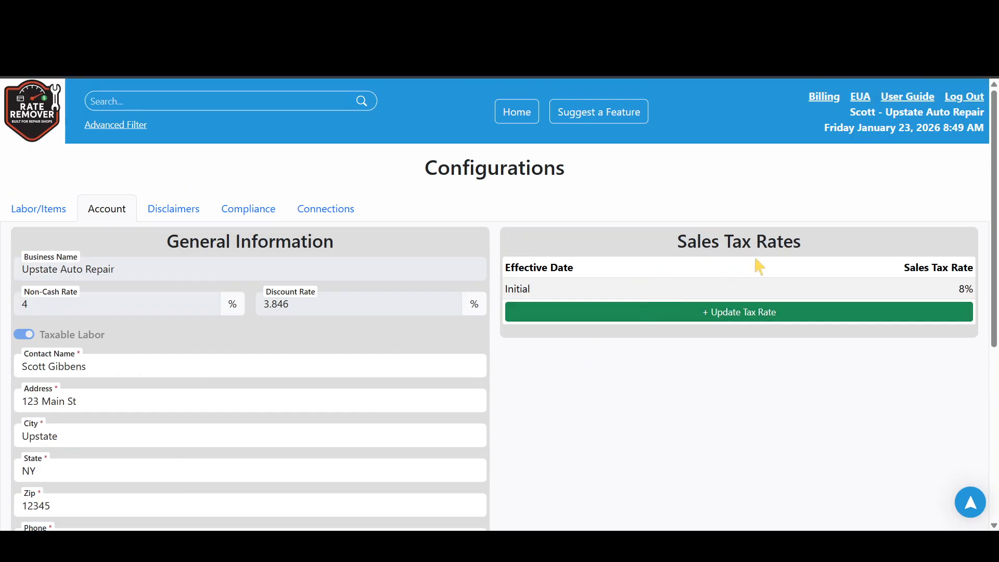
{"action": "left_click_drag", "start_coordinate": [814, 255], "coordinate": [674, 248]}
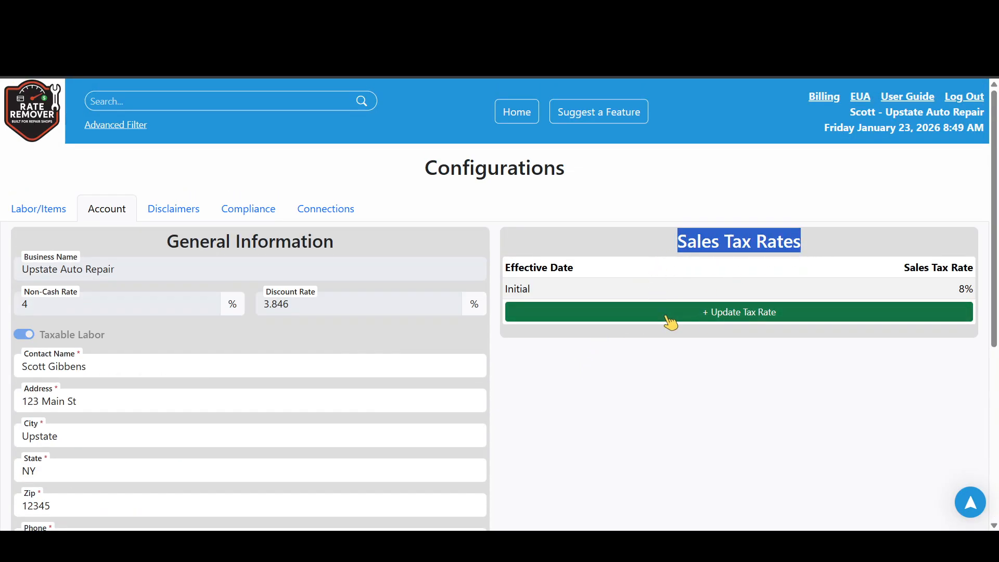
Step: Review the invoice disclaimer, estimate disclaimer and warranty information settings
{"action": "left_click", "coordinate": [187, 217]}
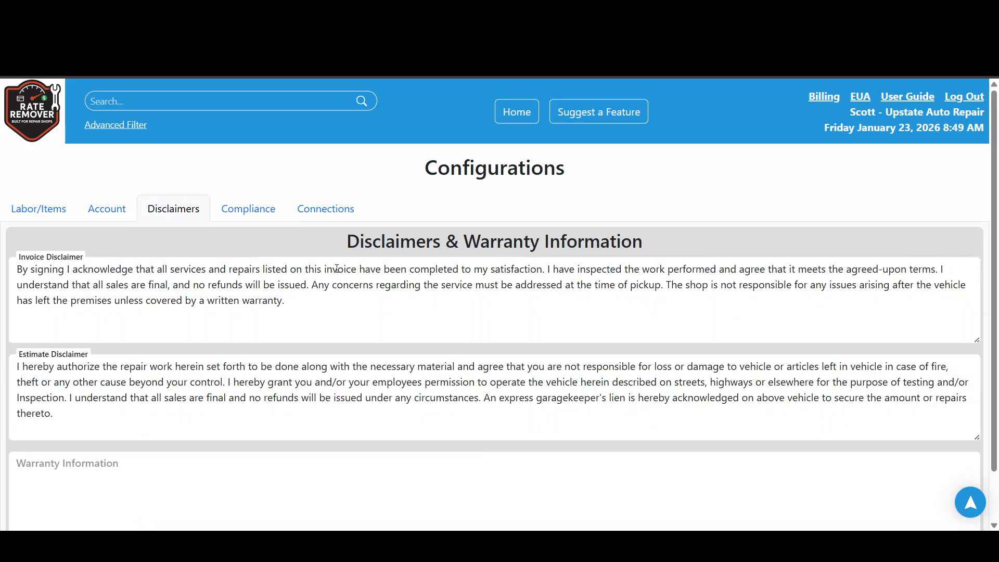
{"action": "scroll", "coordinate": [340, 270], "scroll_direction": "down", "scroll_amount": 2}
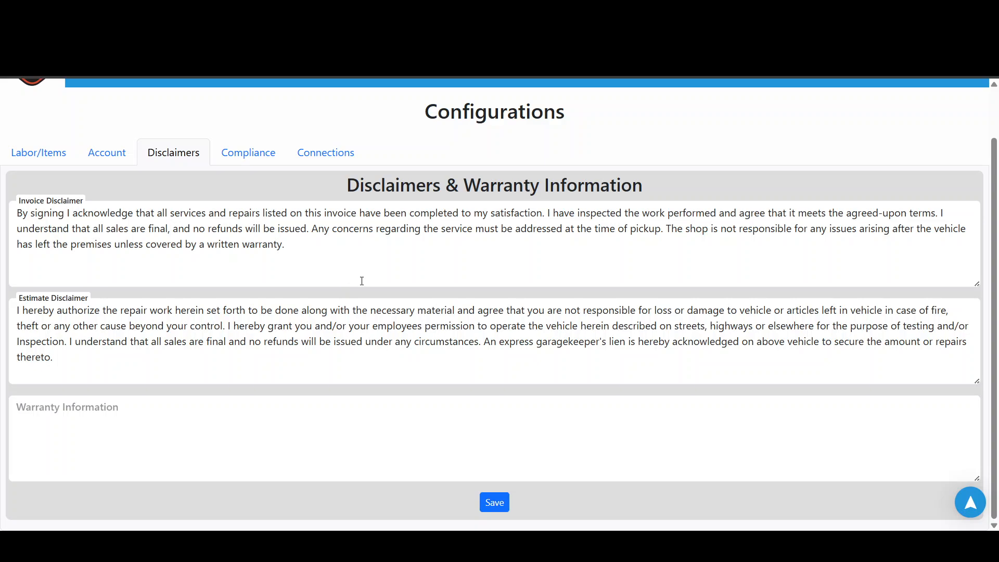
{"action": "scroll", "coordinate": [389, 298], "scroll_direction": "up", "scroll_amount": 1}
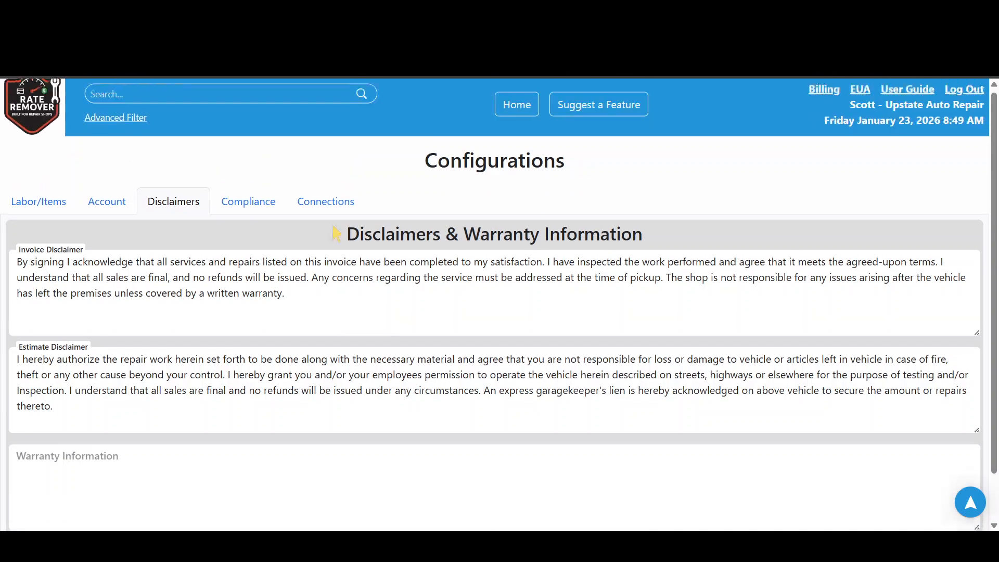
Step: Review the Order Pricing Signs form from the Compliance settings, and return to the Regular Price in the Quick Price Converter
{"action": "left_click", "coordinate": [239, 213]}
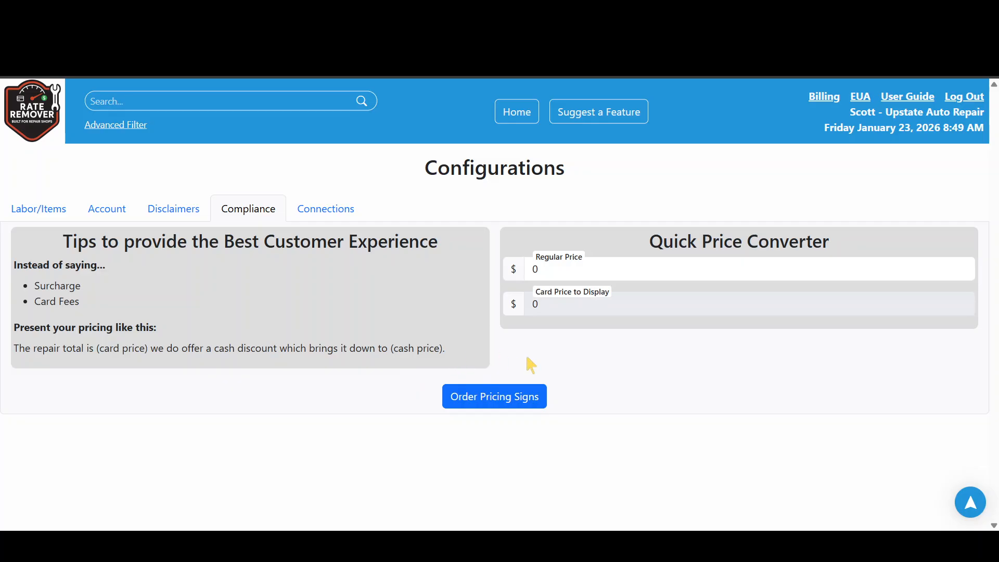
{"action": "left_click", "coordinate": [502, 402]}
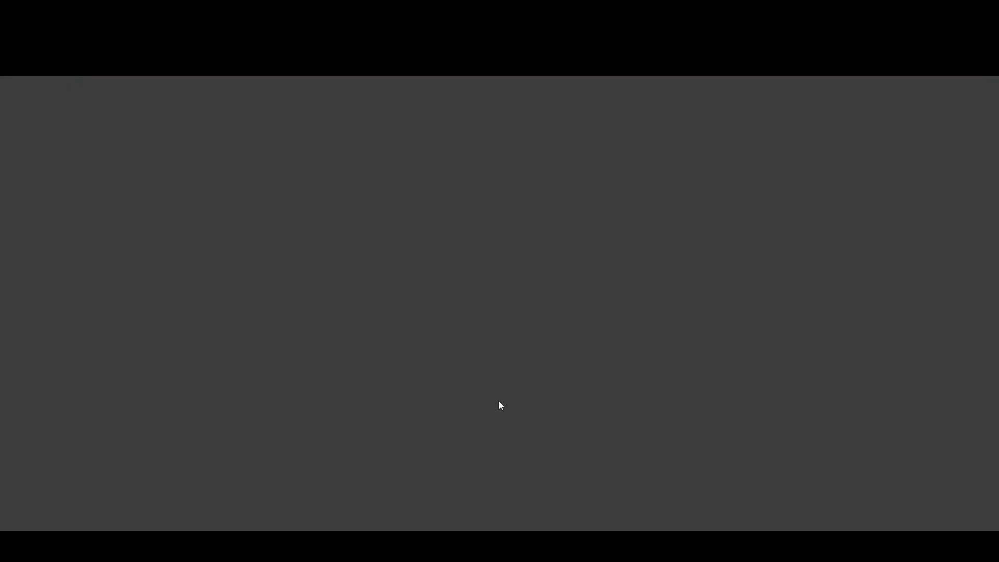
{"action": "scroll", "coordinate": [500, 399], "scroll_direction": "down", "scroll_amount": 10}
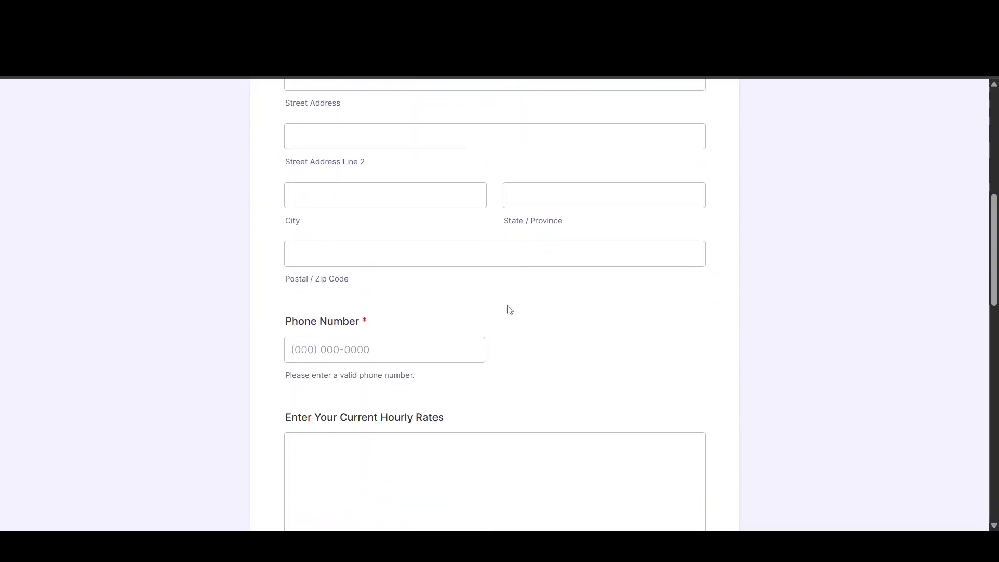
{"action": "scroll", "coordinate": [517, 317], "scroll_direction": "down", "scroll_amount": 9}
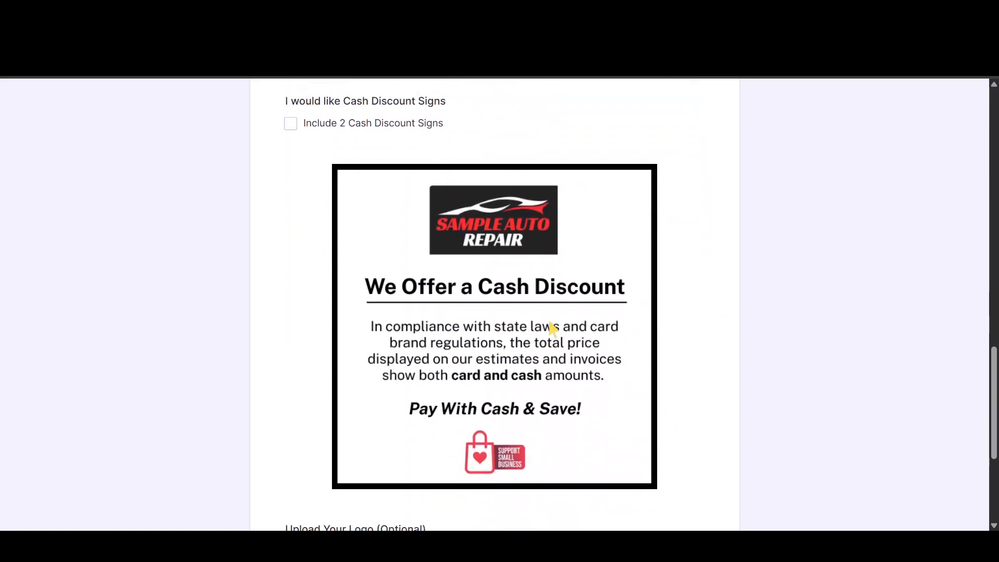
{"action": "scroll", "coordinate": [575, 385], "scroll_direction": "down", "scroll_amount": 3}
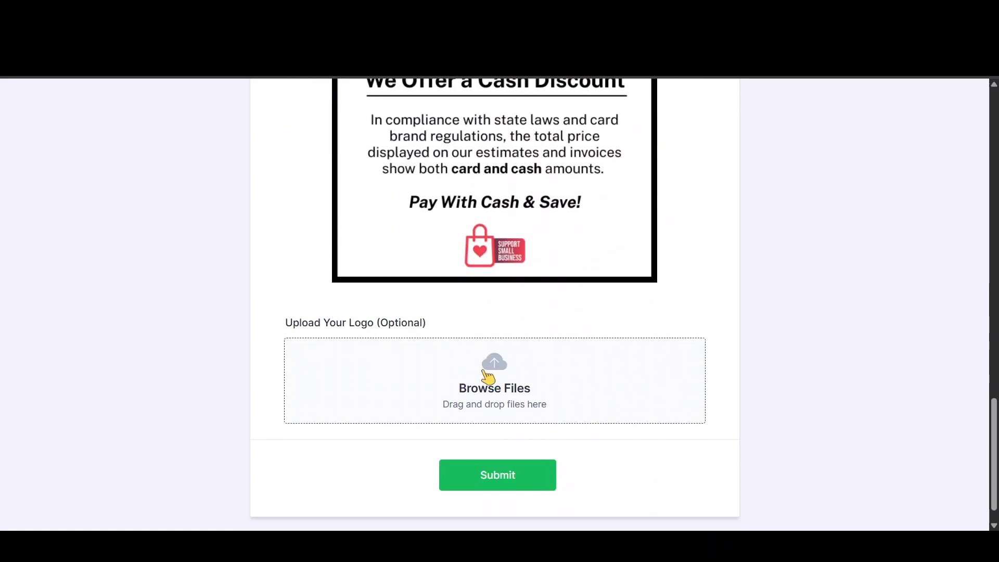
{"action": "scroll", "coordinate": [485, 369], "scroll_direction": "up", "scroll_amount": 3}
{"action": "scroll", "coordinate": [484, 369], "scroll_direction": "up", "scroll_amount": 7}
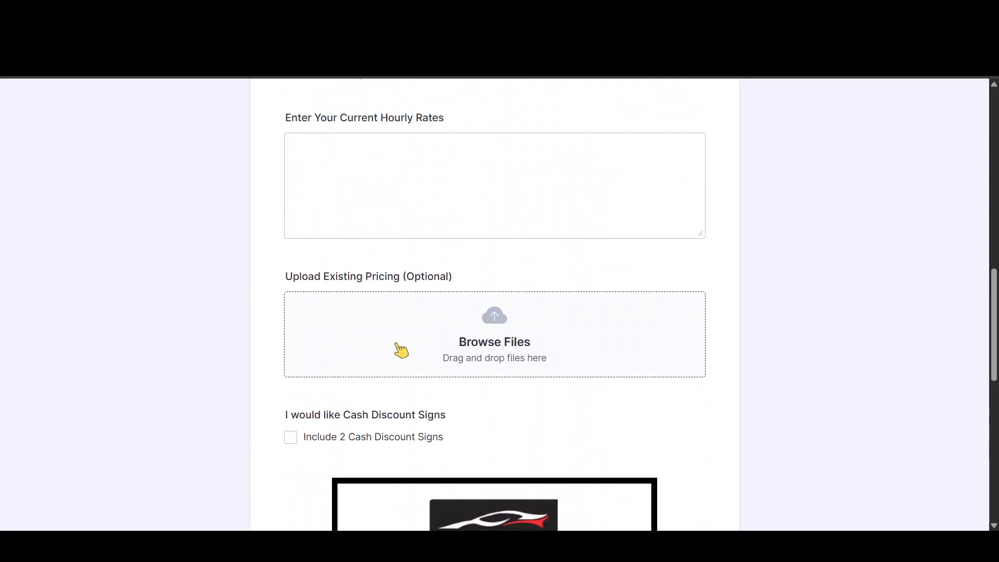
{"action": "scroll", "coordinate": [459, 344], "scroll_direction": "up", "scroll_amount": 14}
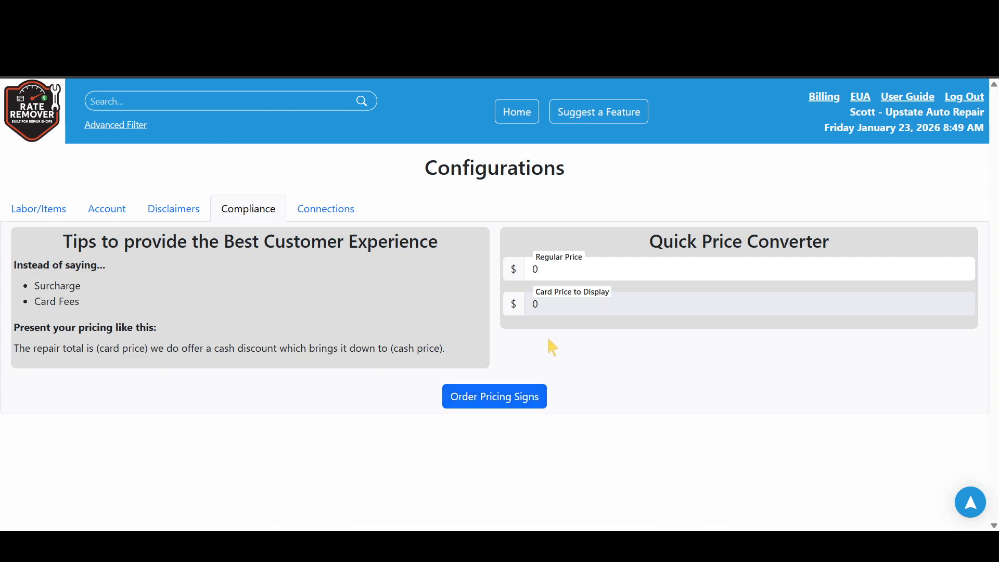
{"action": "left_click_drag", "start_coordinate": [549, 266], "coordinate": [530, 271]}
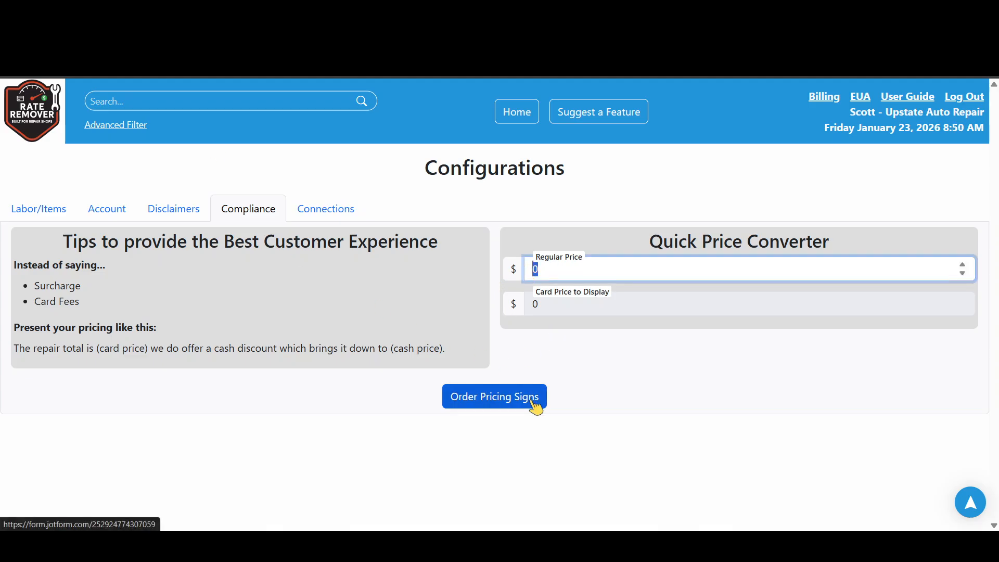
Step: Convert a regular price of $79 to its card price, and view the account's Connections settings
{"action": "type", "text": "79"}
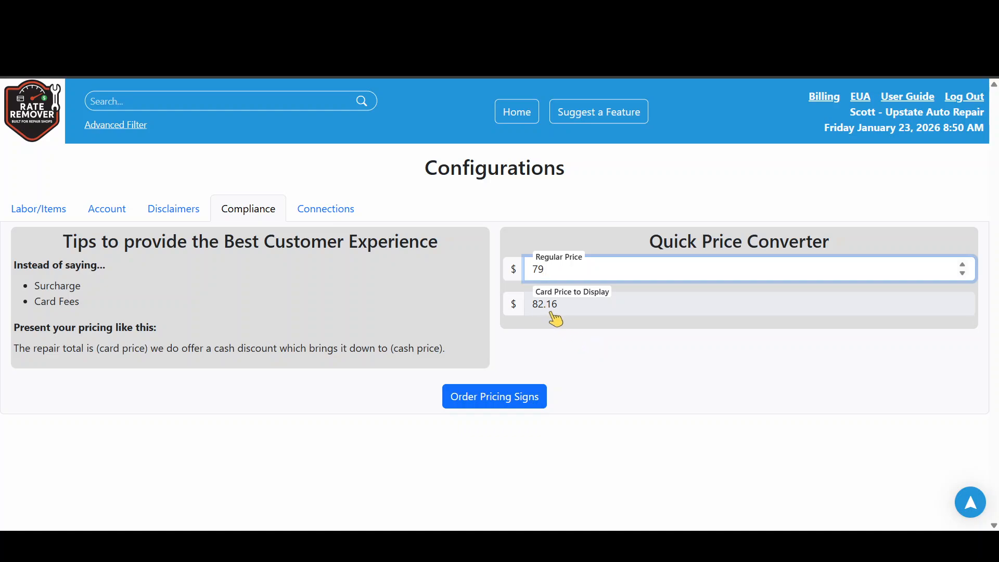
{"action": "left_click", "coordinate": [332, 220]}
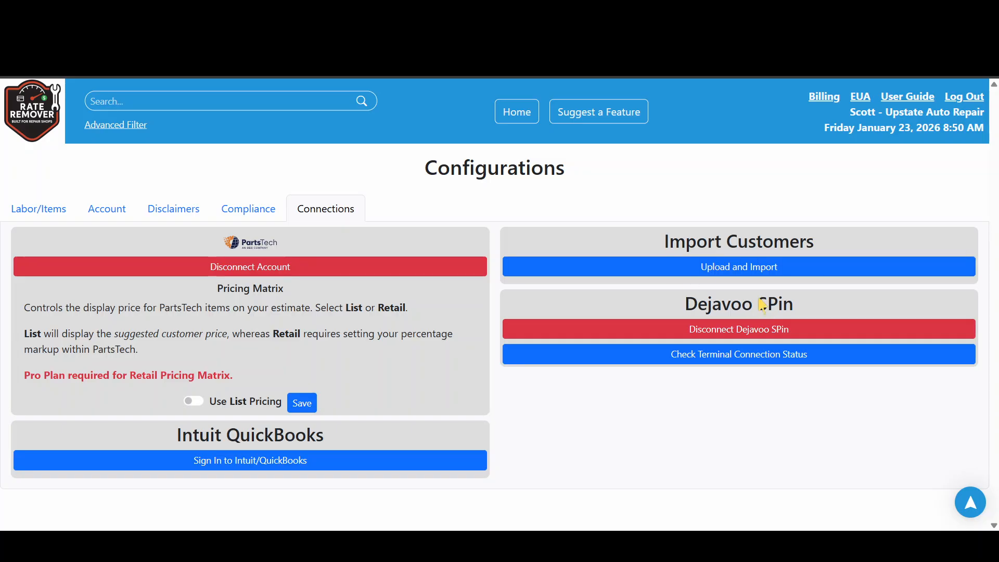
{"action": "left_click", "coordinate": [516, 120]}
Step: Open the Report by Item from the home page's list of reports
{"action": "scroll", "coordinate": [439, 356], "scroll_direction": "down", "scroll_amount": 1}
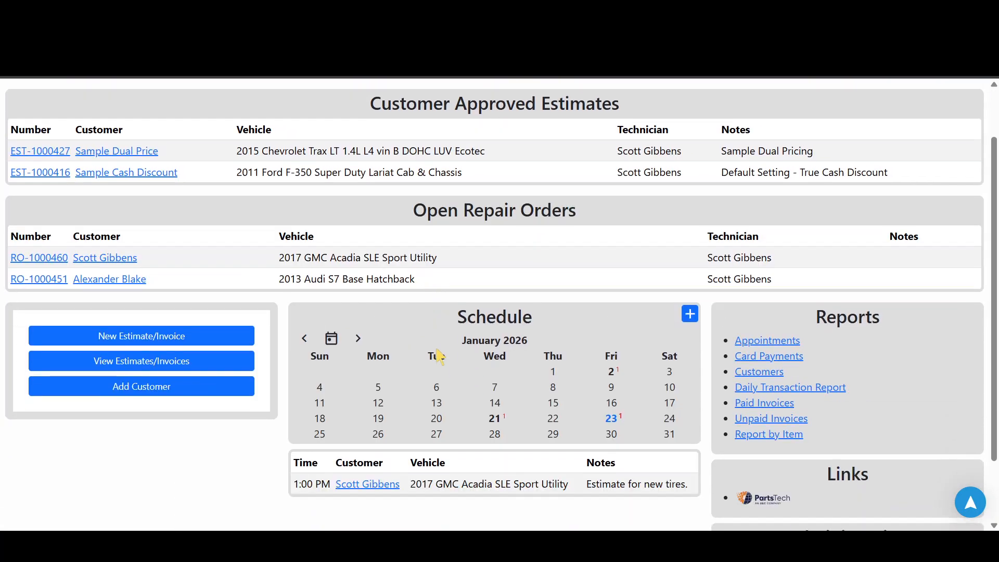
{"action": "scroll", "coordinate": [242, 398], "scroll_direction": "down", "scroll_amount": 2}
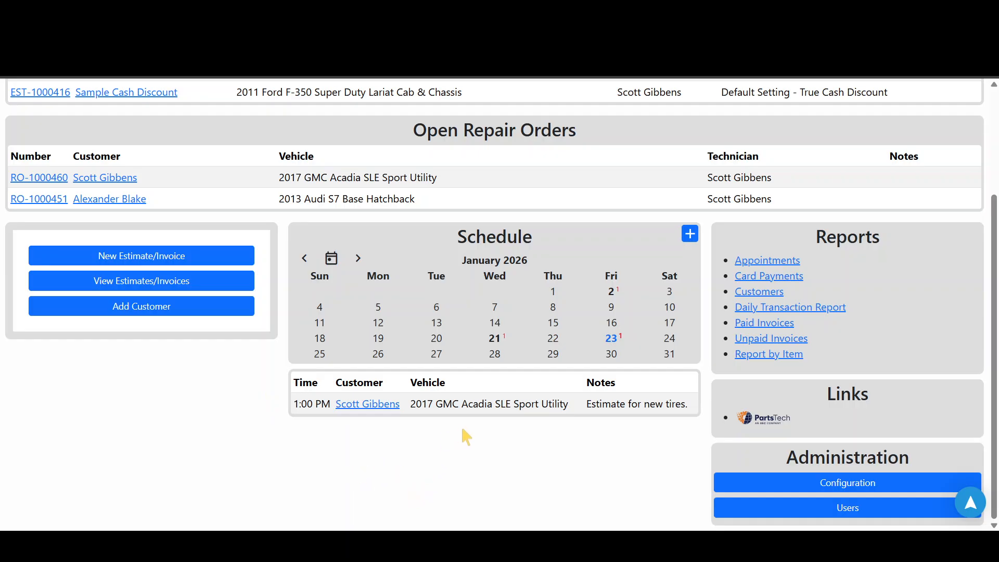
{"action": "left_click_drag", "start_coordinate": [883, 244], "coordinate": [817, 247]}
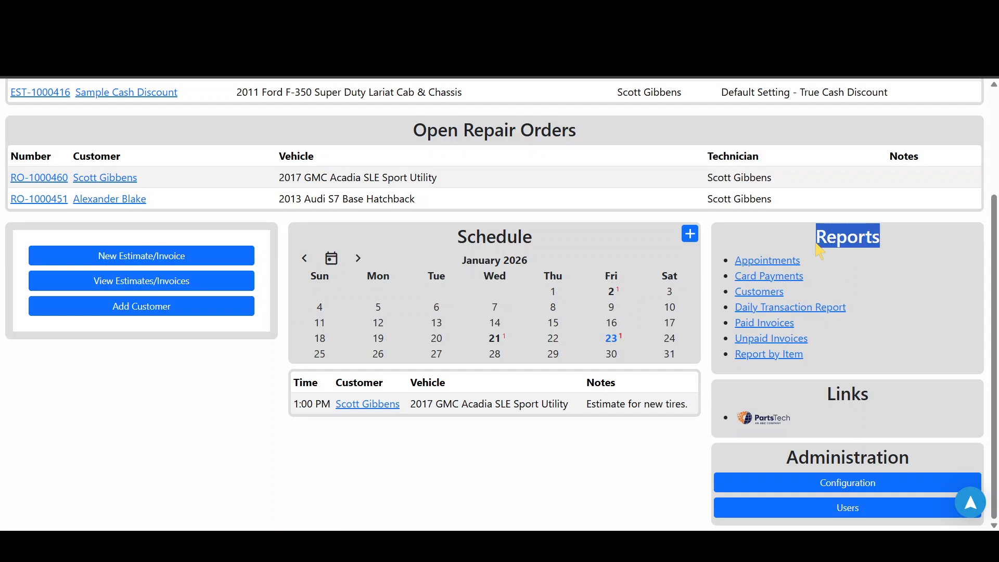
{"action": "left_click", "coordinate": [780, 353]}
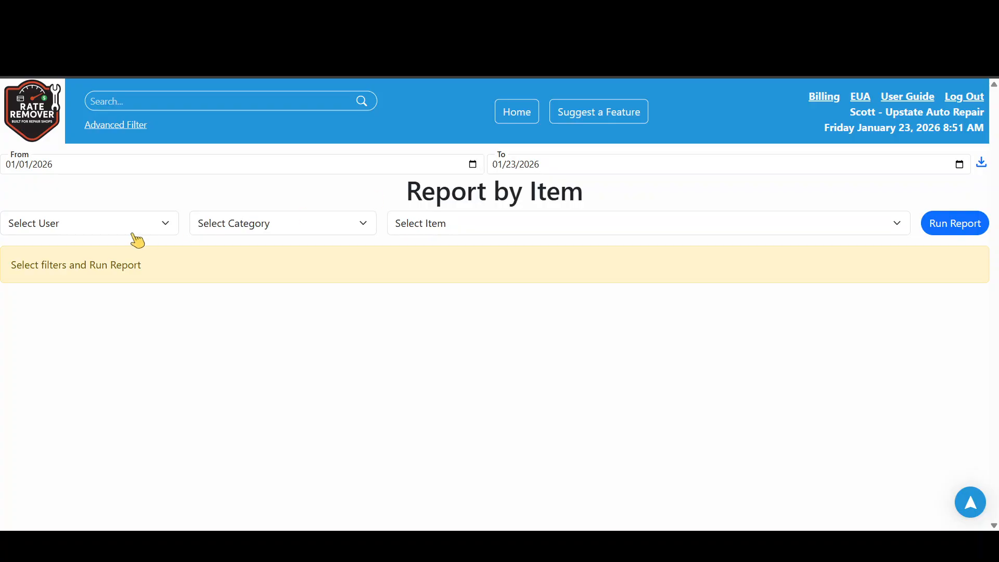
Step: Run the item report for the first listed user, the labor category and the Labor One item
{"action": "left_click", "coordinate": [154, 229]}
{"action": "left_click", "coordinate": [101, 266]}
{"action": "left_click", "coordinate": [260, 229]}
{"action": "left_click", "coordinate": [231, 286]}
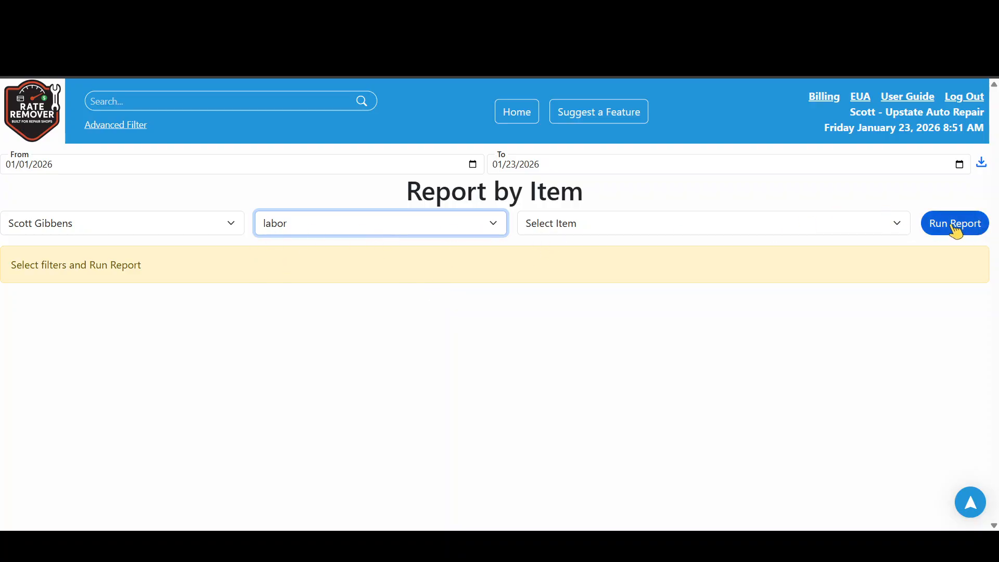
{"action": "left_click", "coordinate": [561, 234]}
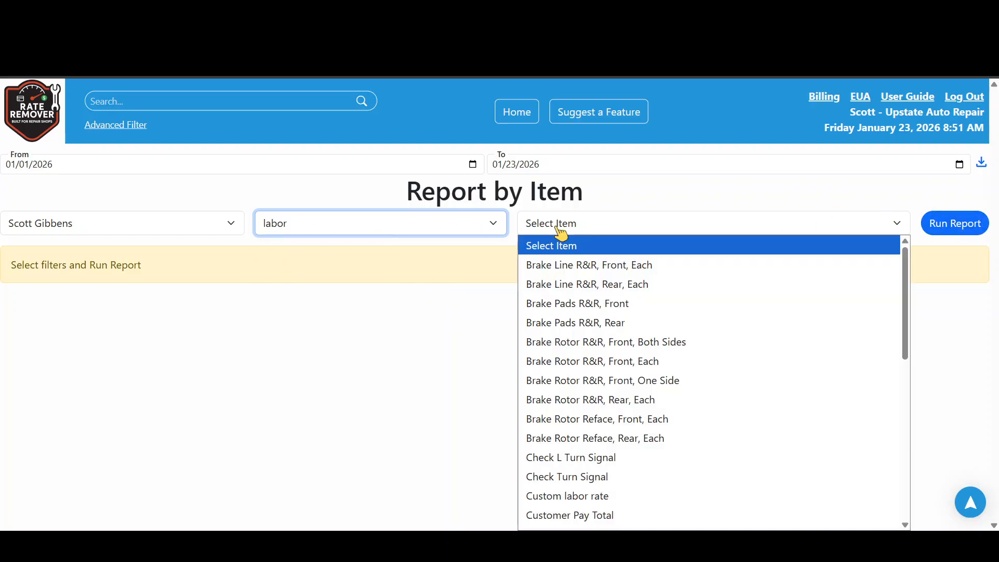
{"action": "scroll", "coordinate": [561, 353], "scroll_direction": "down", "scroll_amount": 8}
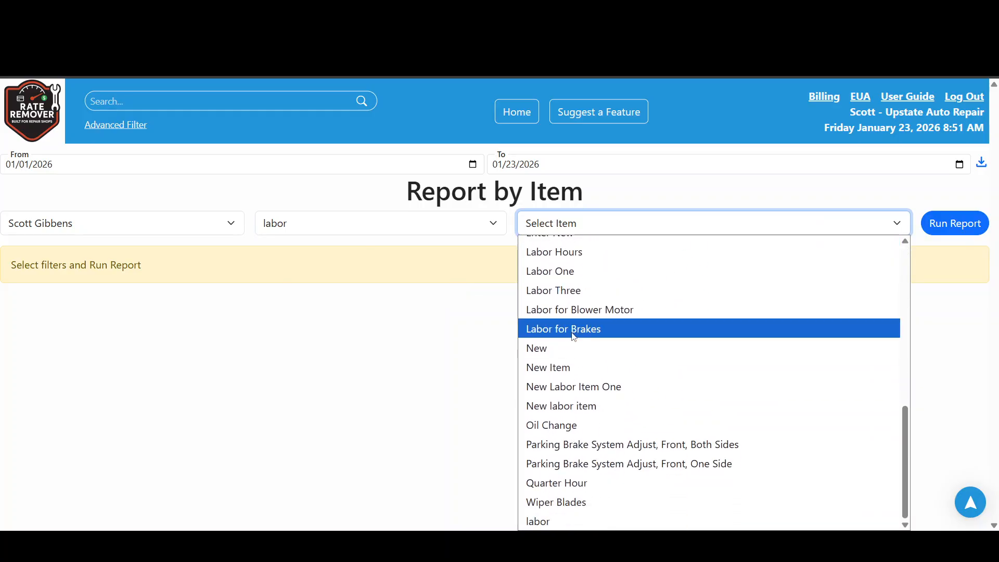
{"action": "left_click", "coordinate": [571, 272]}
{"action": "left_click", "coordinate": [947, 224]}
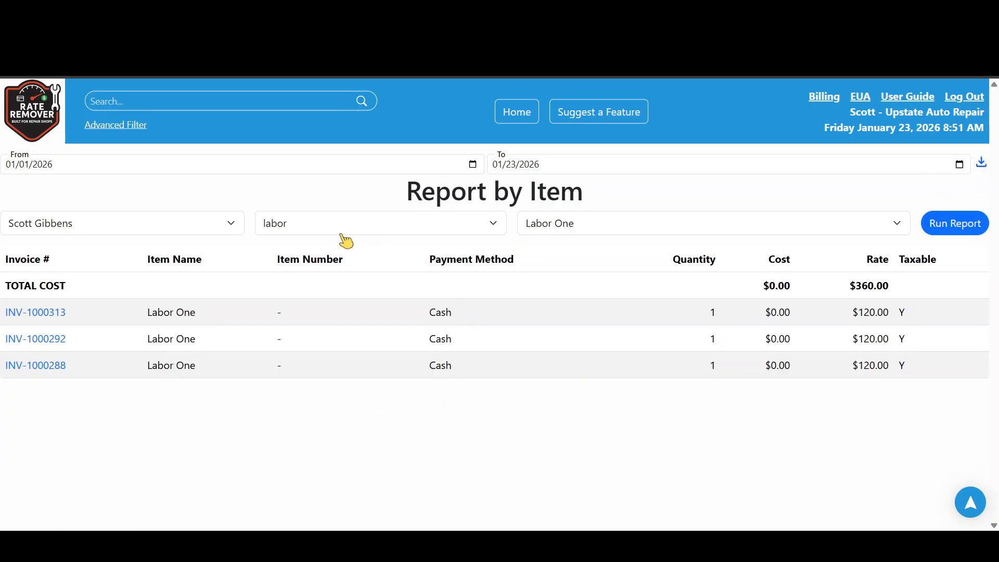
Step: View the report's category options, and open the PartsTech link from the home page
{"action": "left_click", "coordinate": [302, 234]}
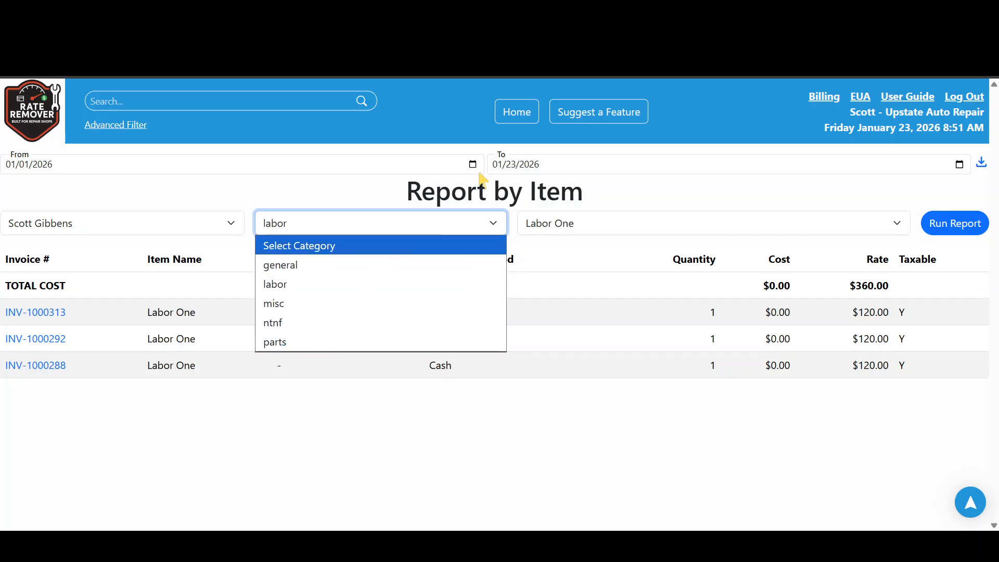
{"action": "left_click", "coordinate": [517, 120]}
{"action": "scroll", "coordinate": [364, 317], "scroll_direction": "down", "scroll_amount": 3}
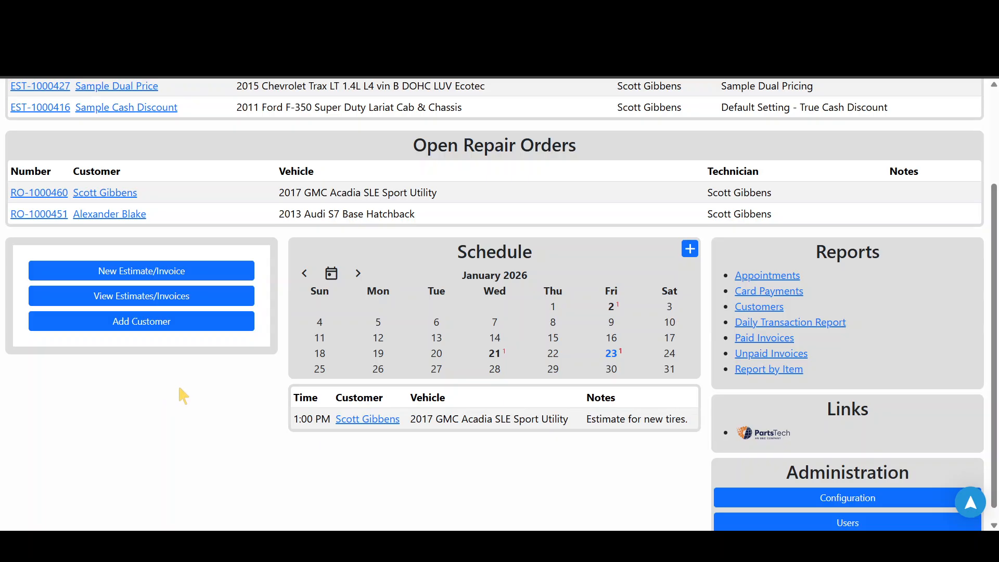
{"action": "scroll", "coordinate": [216, 395], "scroll_direction": "down", "scroll_amount": 1}
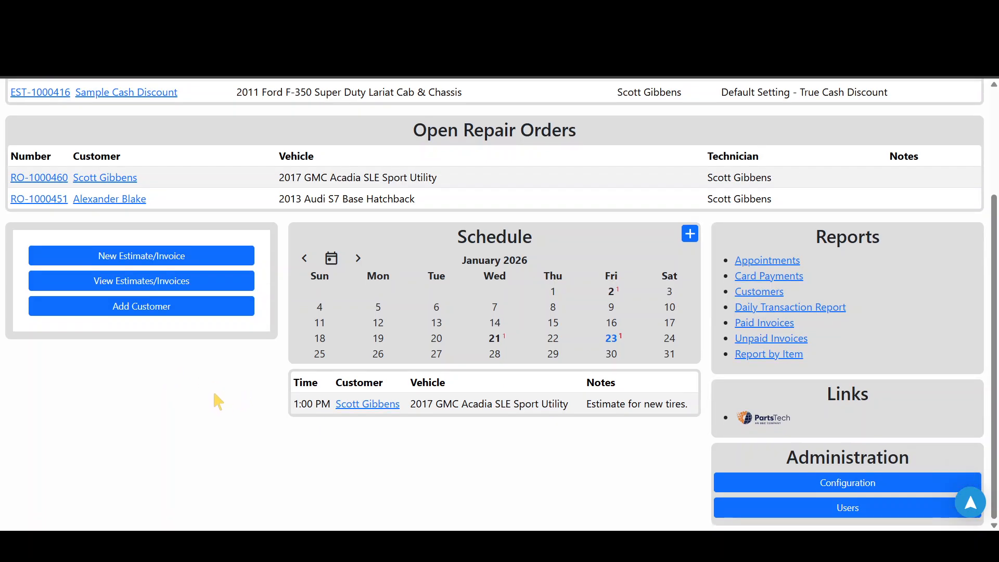
{"action": "left_click", "coordinate": [759, 419]}
{"action": "scroll", "coordinate": [415, 355], "scroll_direction": "up", "scroll_amount": 1}
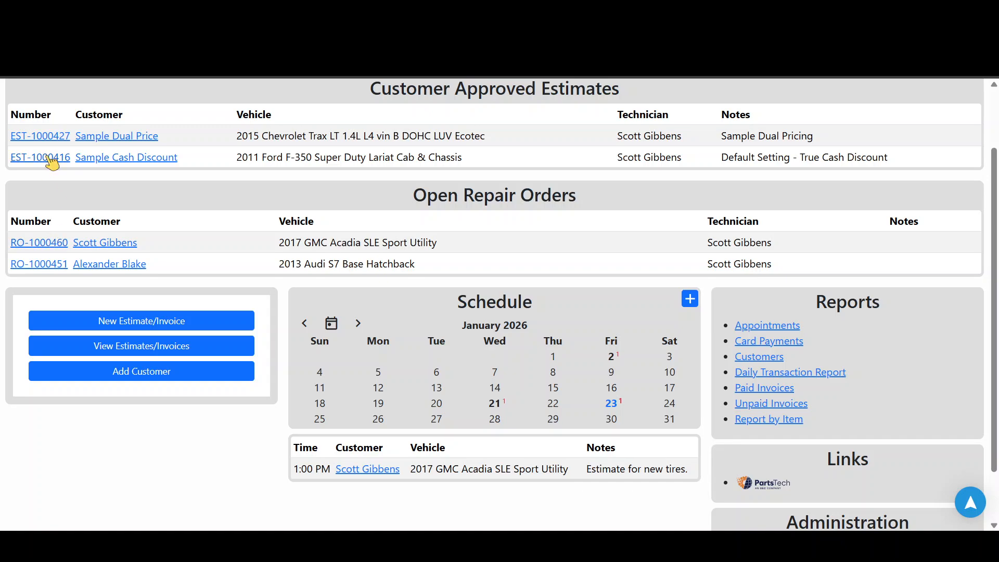
Step: Open the approved 2011 Ford F-350 estimate for editing, view its PartsTech session, and return home
{"action": "left_click", "coordinate": [49, 158]}
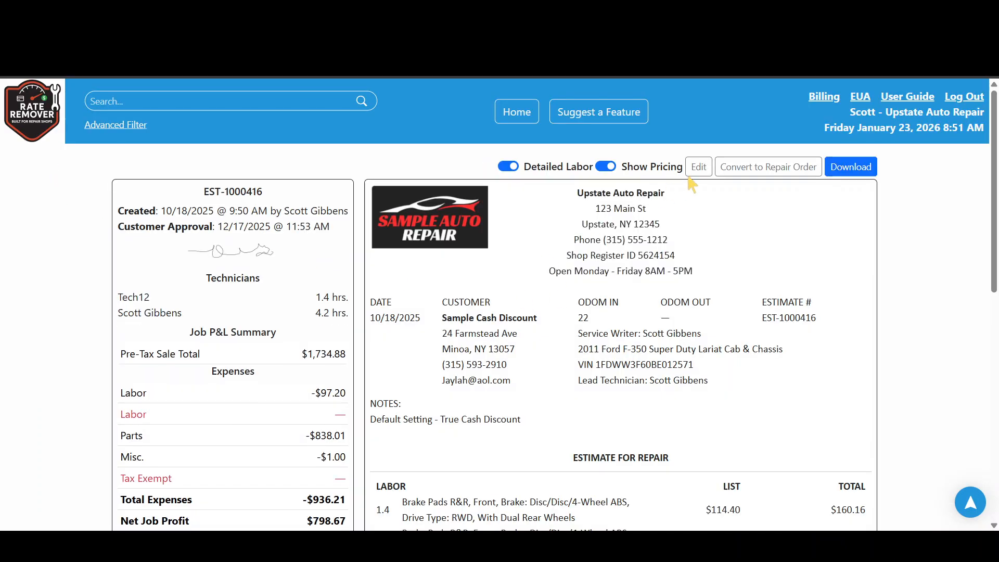
{"action": "left_click", "coordinate": [698, 167]}
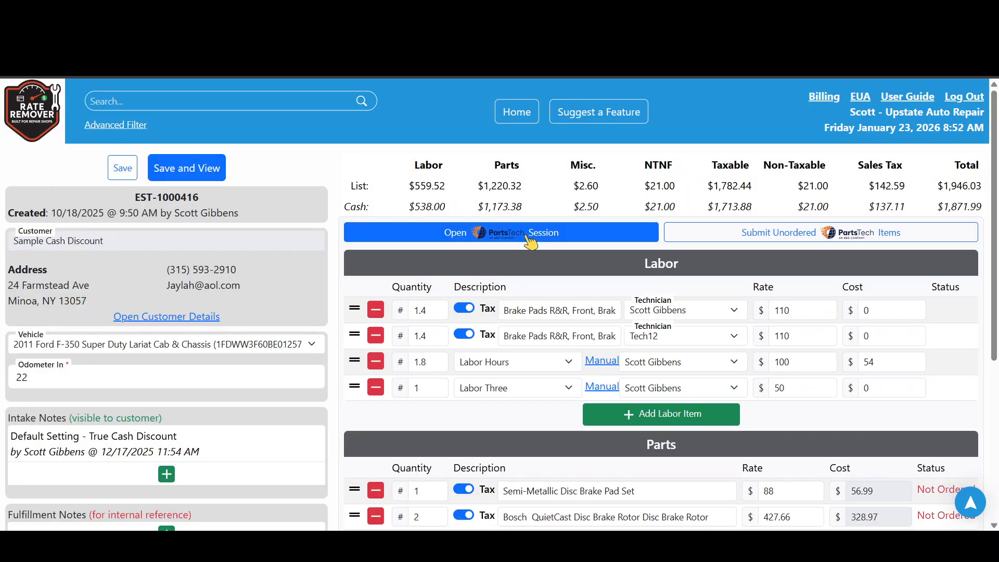
{"action": "left_click", "coordinate": [532, 240]}
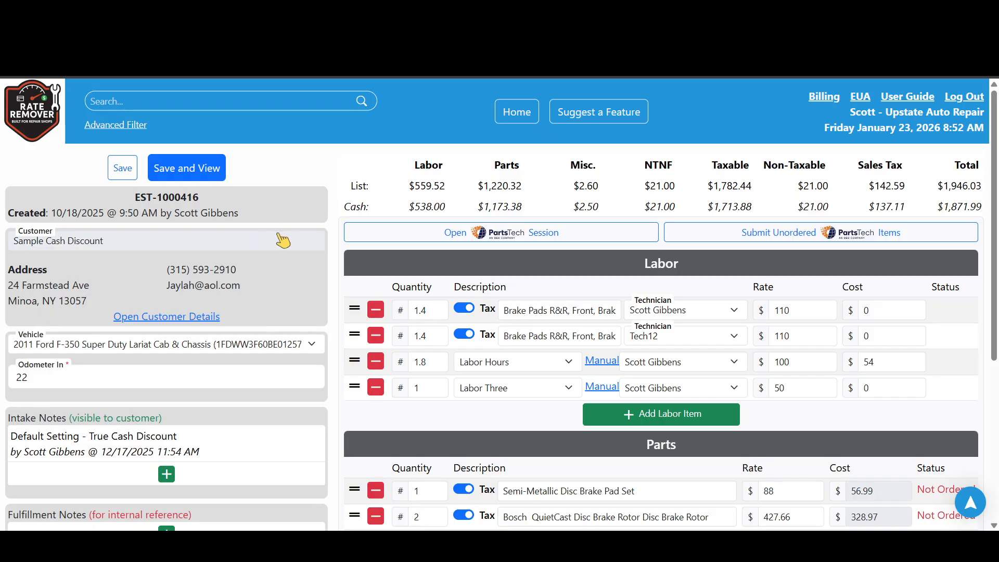
{"action": "left_click", "coordinate": [518, 119]}
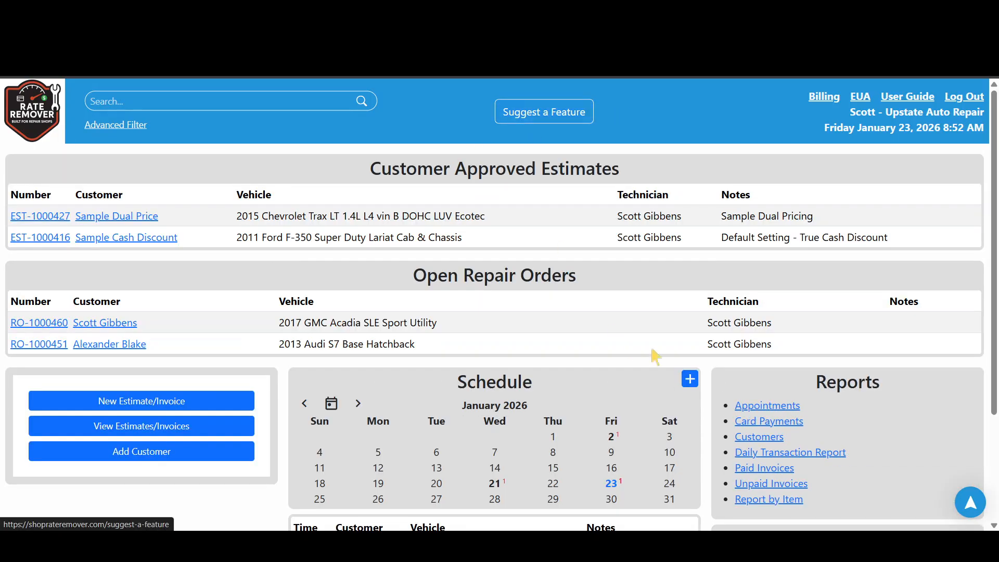
Step: Review the Paid Invoices report and return to the home page
{"action": "scroll", "coordinate": [676, 343], "scroll_direction": "down", "scroll_amount": 2}
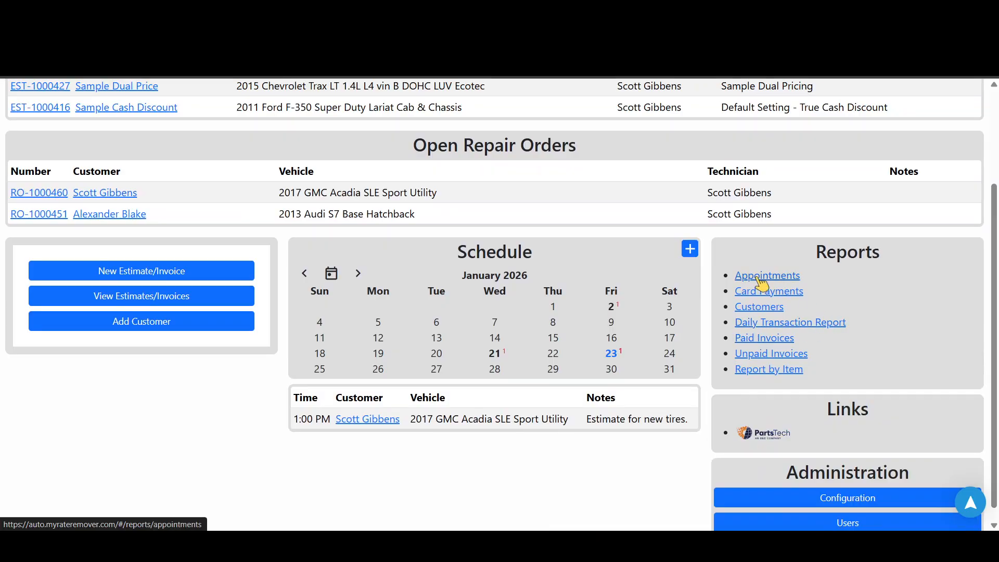
{"action": "scroll", "coordinate": [763, 283], "scroll_direction": "down", "scroll_amount": 1}
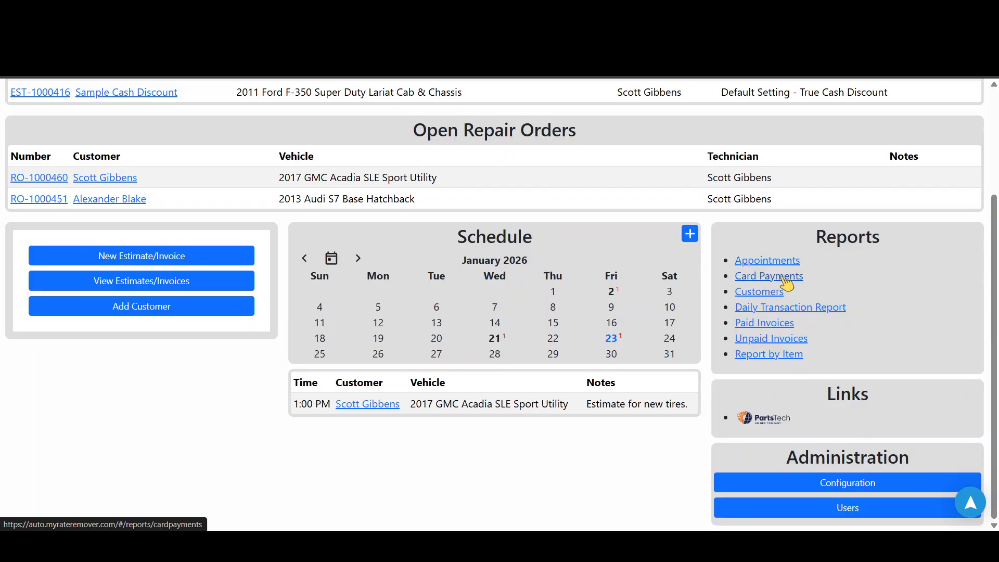
{"action": "left_click", "coordinate": [780, 325]}
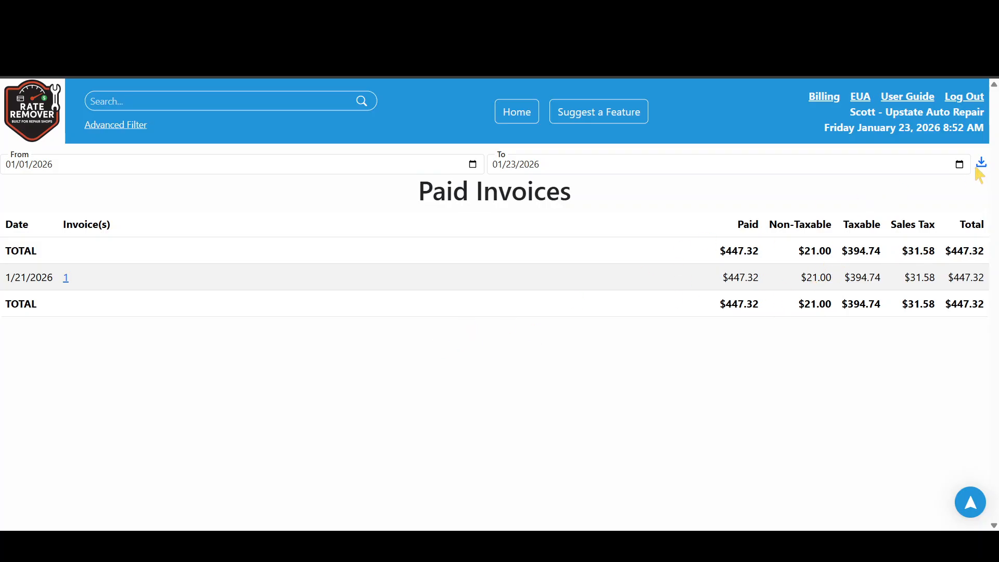
{"action": "left_click", "coordinate": [521, 122]}
Step: Examine the User Guide's support information and its Getting Started training videos
{"action": "scroll", "coordinate": [677, 364], "scroll_direction": "down", "scroll_amount": 5}
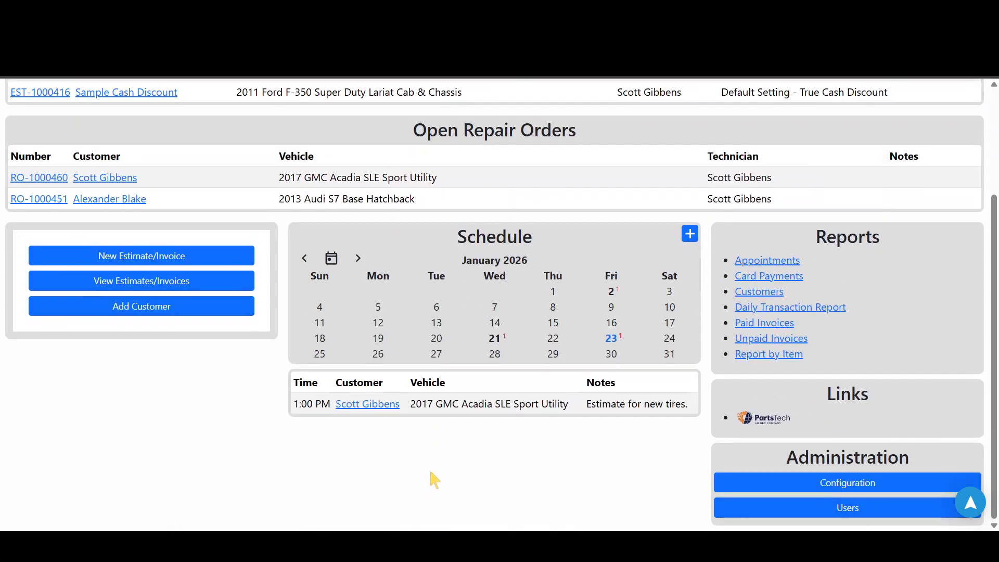
{"action": "scroll", "coordinate": [445, 474], "scroll_direction": "up", "scroll_amount": 3}
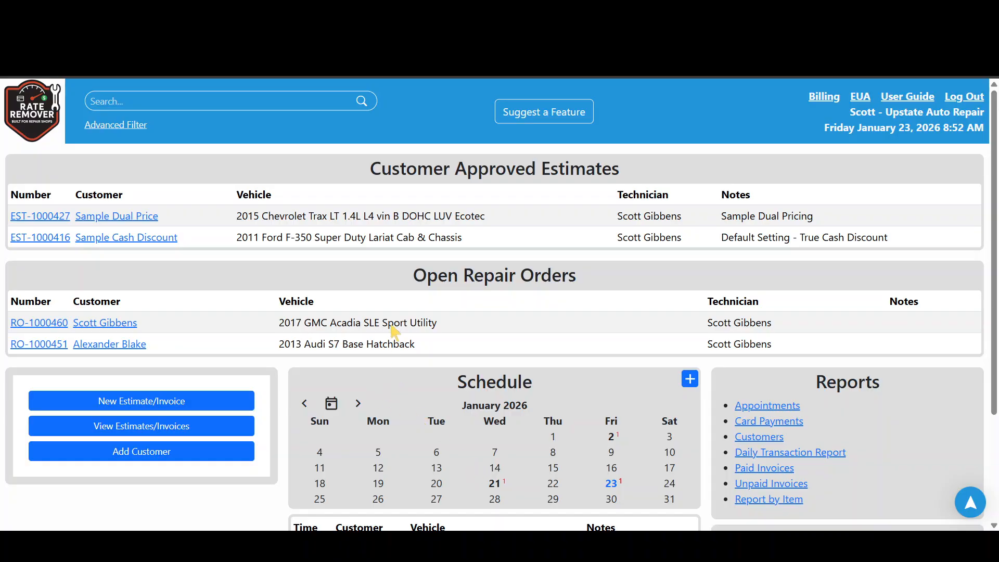
{"action": "left_click", "coordinate": [893, 99]}
{"action": "scroll", "coordinate": [499, 293], "scroll_direction": "down", "scroll_amount": 10}
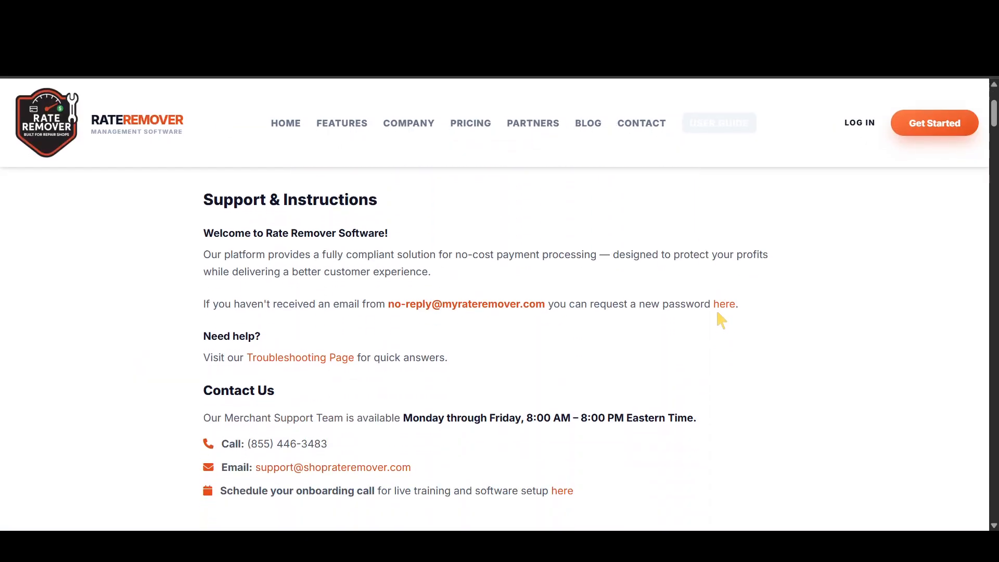
{"action": "scroll", "coordinate": [743, 329], "scroll_direction": "down", "scroll_amount": 7}
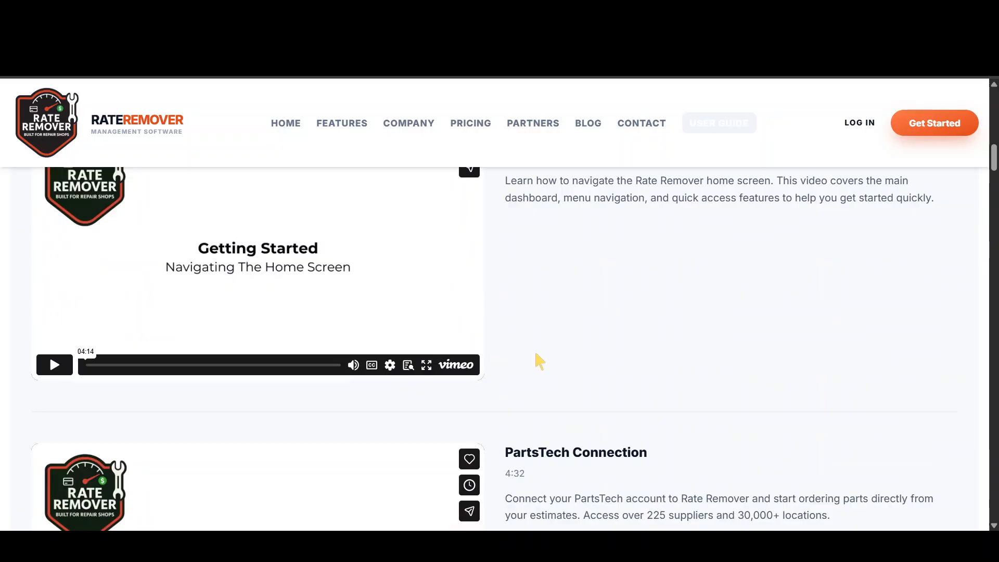
{"action": "scroll", "coordinate": [614, 341], "scroll_direction": "down", "scroll_amount": 3}
{"action": "scroll", "coordinate": [569, 352], "scroll_direction": "down", "scroll_amount": 4}
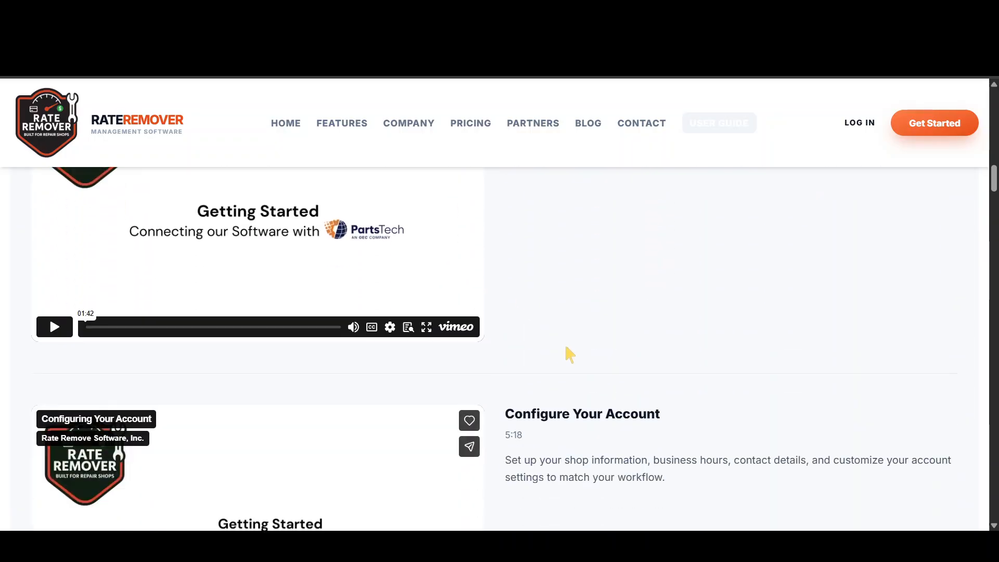
{"action": "scroll", "coordinate": [596, 359], "scroll_direction": "down", "scroll_amount": 2}
{"action": "scroll", "coordinate": [604, 359], "scroll_direction": "down", "scroll_amount": 3}
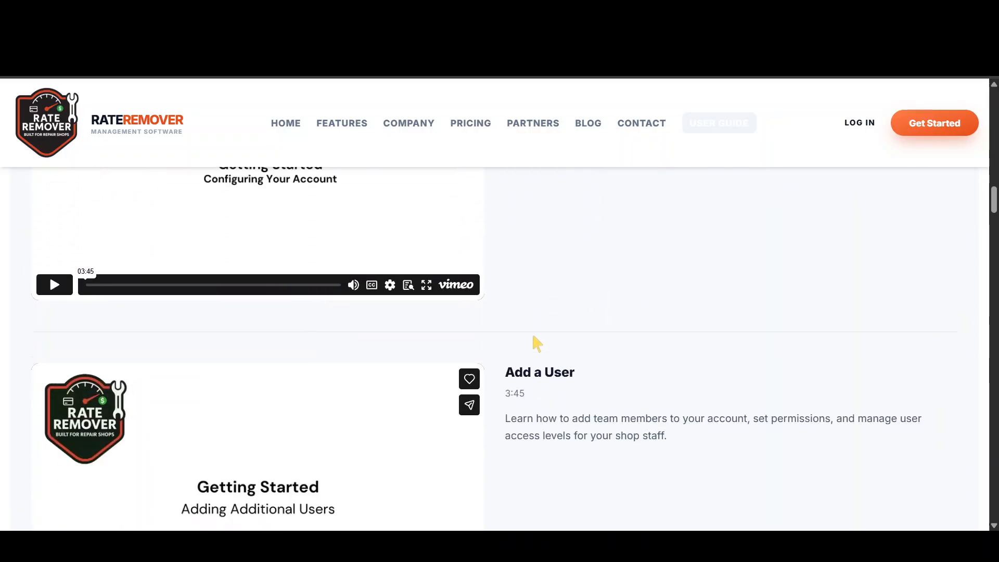
{"action": "scroll", "coordinate": [576, 322], "scroll_direction": "down", "scroll_amount": 9}
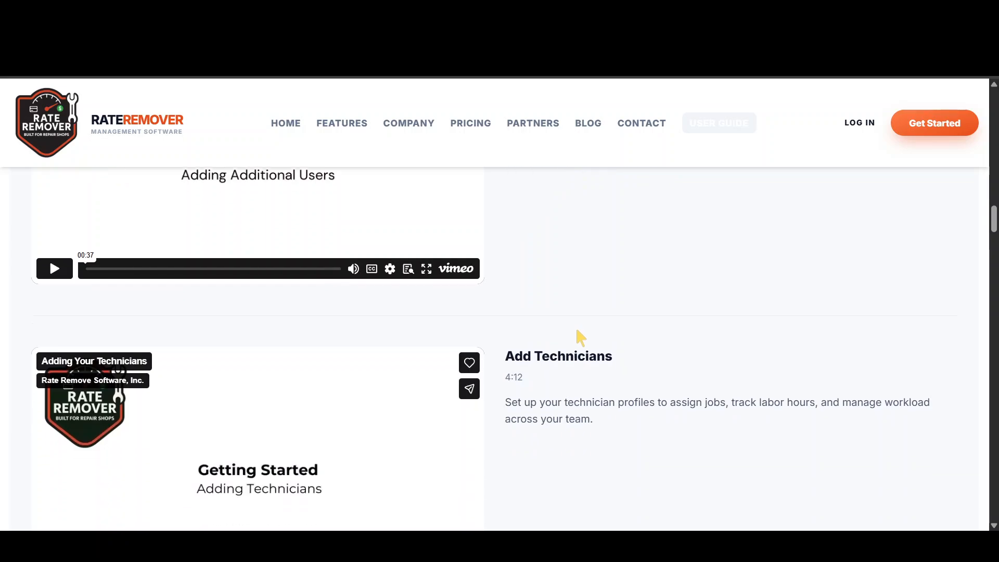
{"action": "scroll", "coordinate": [554, 355], "scroll_direction": "down", "scroll_amount": 9}
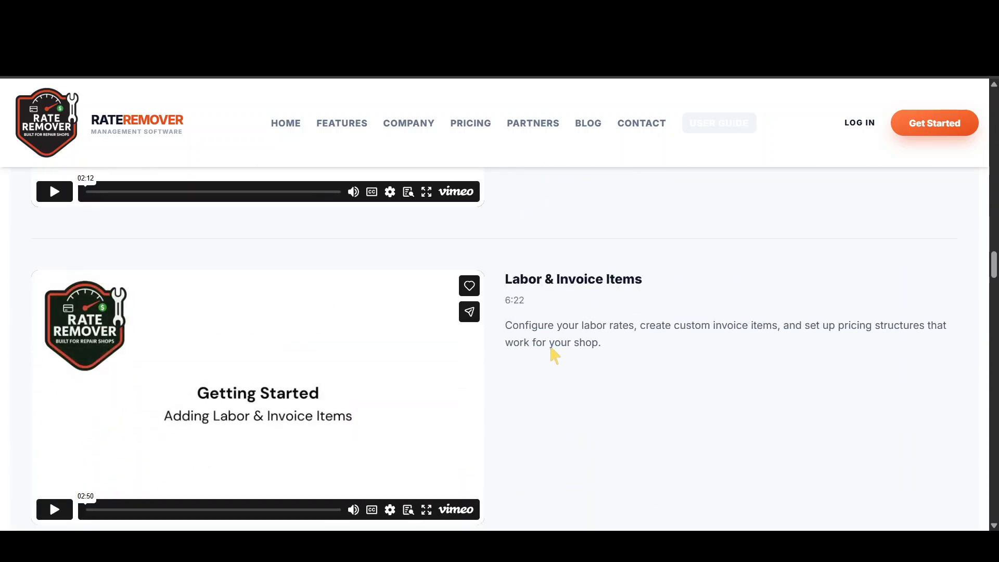
{"action": "scroll", "coordinate": [555, 355], "scroll_direction": "up", "scroll_amount": 11}
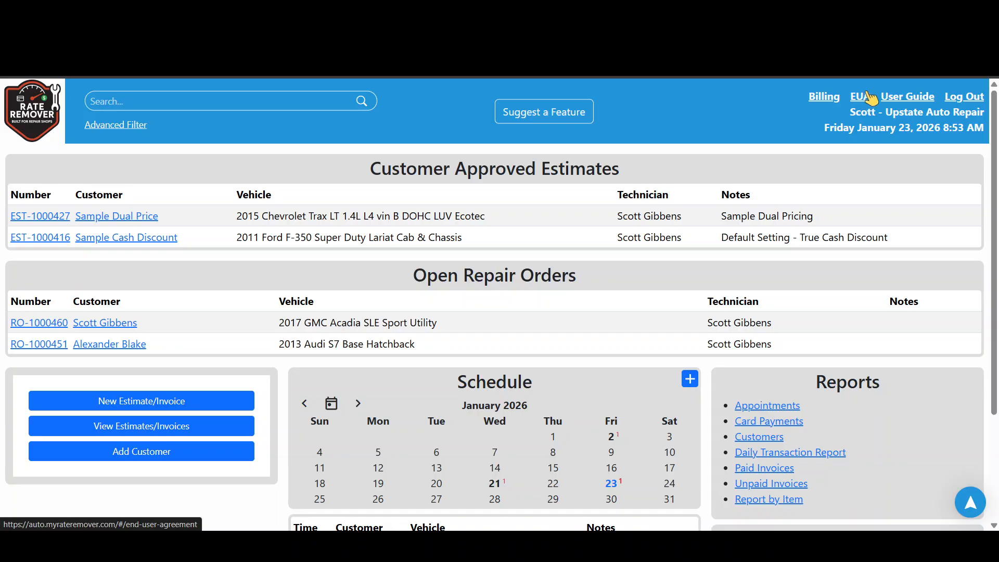
{"action": "scroll", "coordinate": [589, 233], "scroll_direction": "down", "scroll_amount": 1}
{"action": "scroll", "coordinate": [592, 239], "scroll_direction": "down", "scroll_amount": 2}
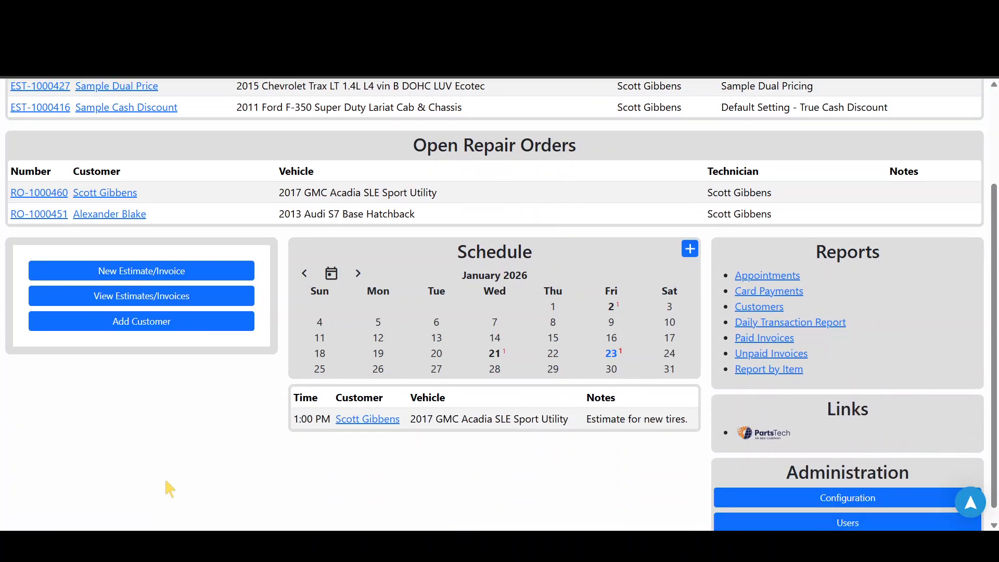
{"action": "scroll", "coordinate": [176, 476], "scroll_direction": "down", "scroll_amount": 1}
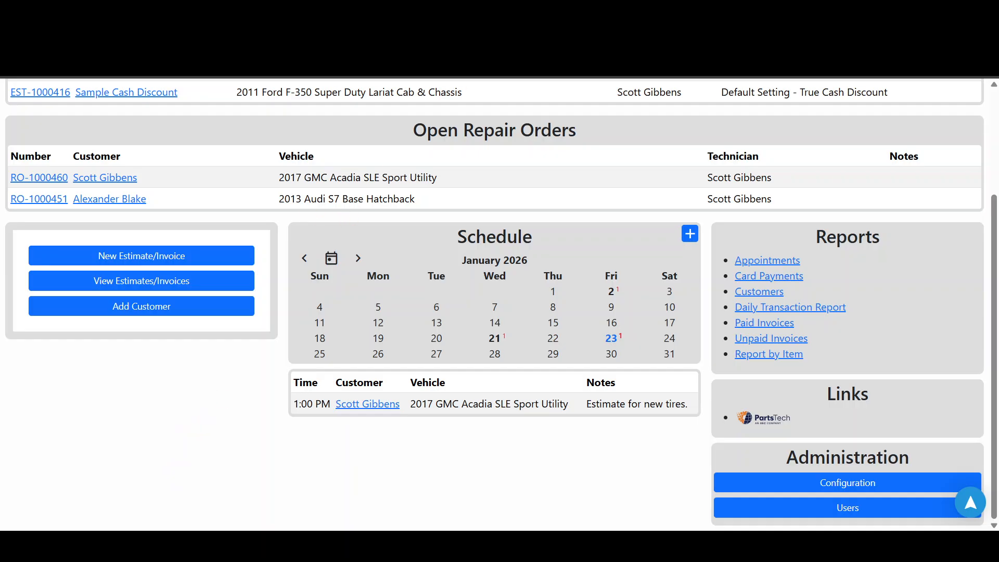
Step: Open the Rate Remover marketing website in a new browser tab and examine the features on its home page
{"action": "key", "text": "ctrl+t"}
{"action": "type", "text": "shop"}
{"action": "key", "text": "Return"}
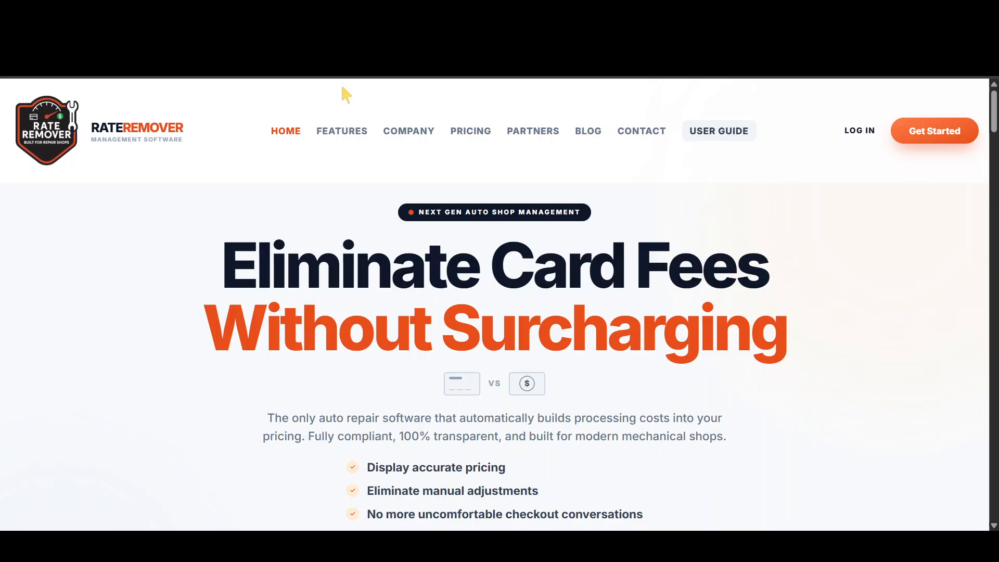
{"action": "scroll", "coordinate": [413, 290], "scroll_direction": "down", "scroll_amount": 9}
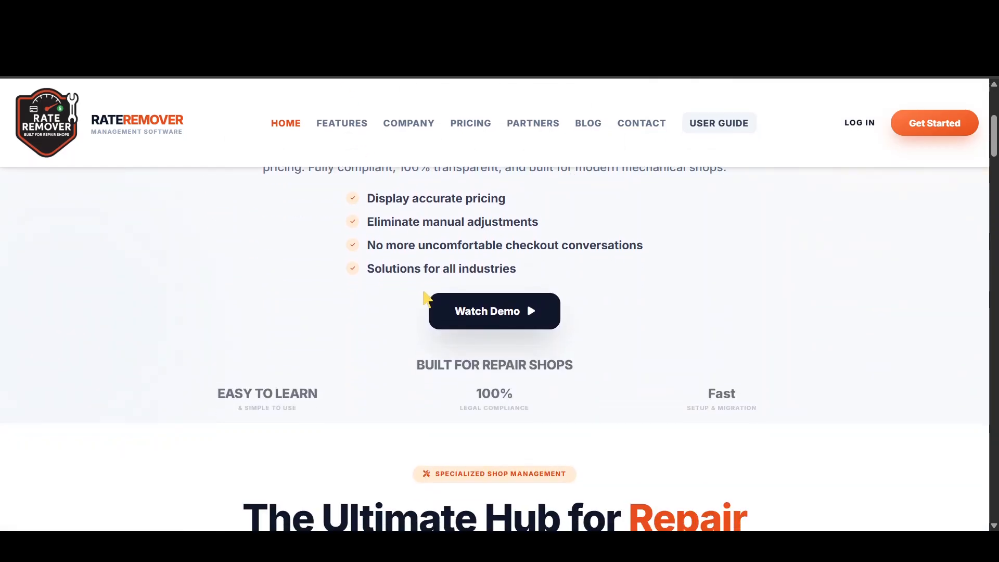
{"action": "scroll", "coordinate": [441, 314], "scroll_direction": "down", "scroll_amount": 8}
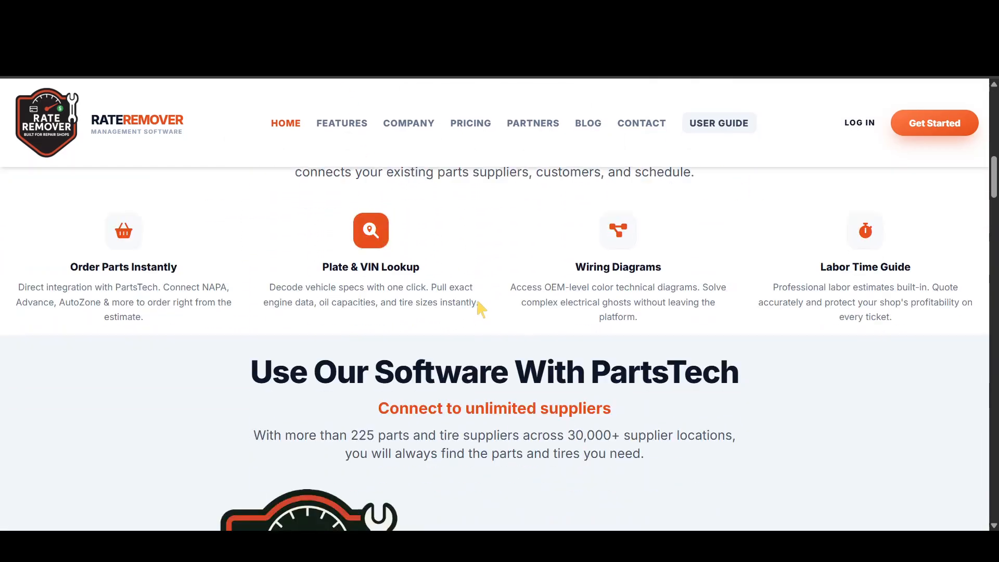
Step: Open the Development History & Upcoming Features page from the Early Access Program section and view its changelog
{"action": "scroll", "coordinate": [497, 309], "scroll_direction": "down", "scroll_amount": 8}
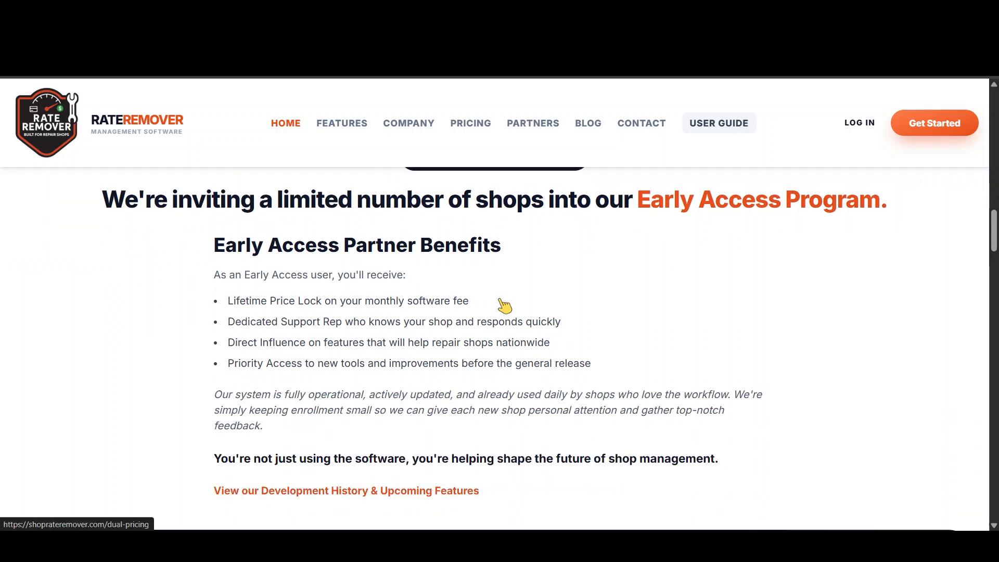
{"action": "left_click", "coordinate": [375, 364]}
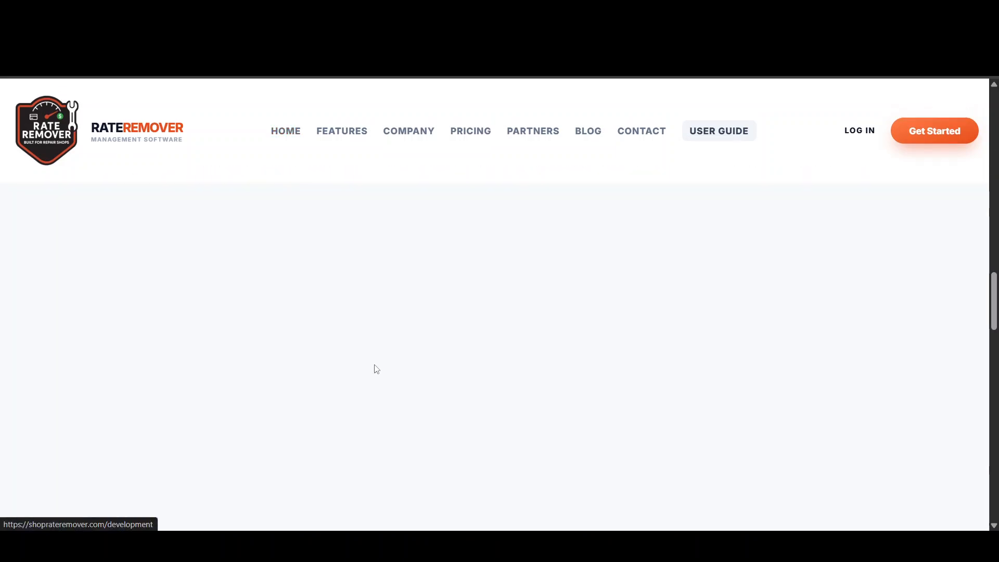
{"action": "scroll", "coordinate": [495, 262], "scroll_direction": "down", "scroll_amount": 1}
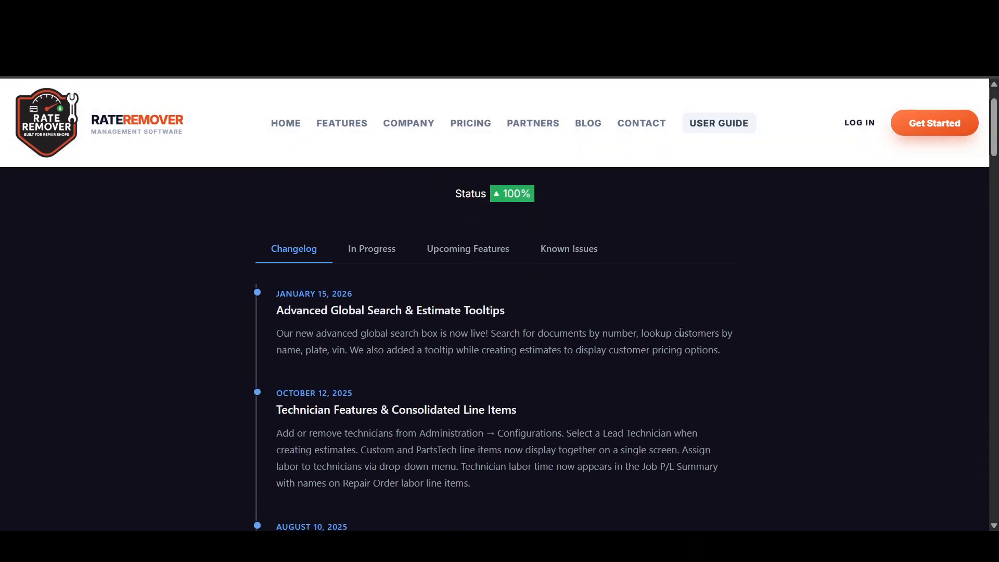
Step: Examine the Upcoming Features list on the Development Overview page, including each planned feature's description and estimated release date
{"action": "left_click", "coordinate": [495, 261]}
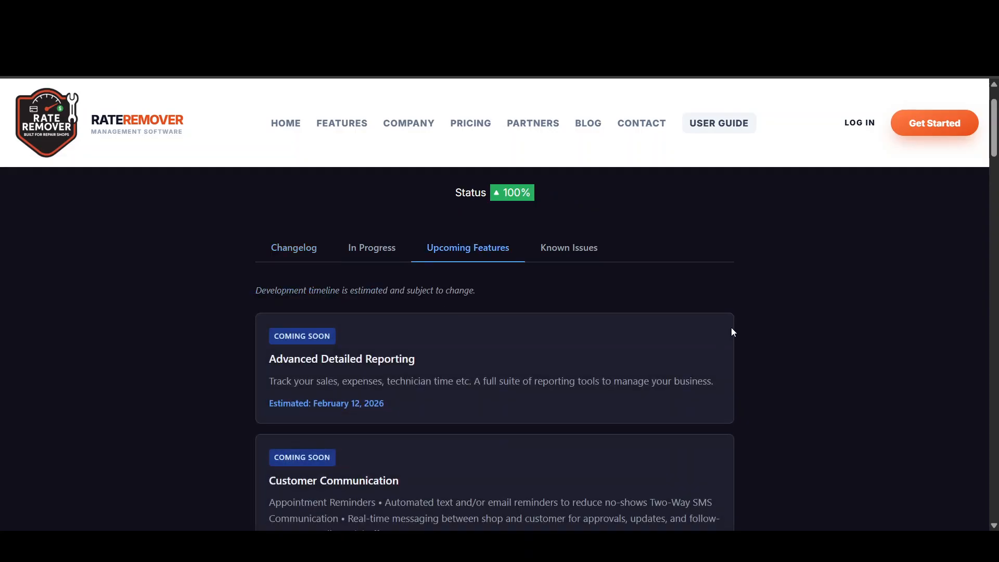
{"action": "scroll", "coordinate": [732, 328], "scroll_direction": "down", "scroll_amount": 1}
{"action": "scroll", "coordinate": [732, 327], "scroll_direction": "down", "scroll_amount": 3}
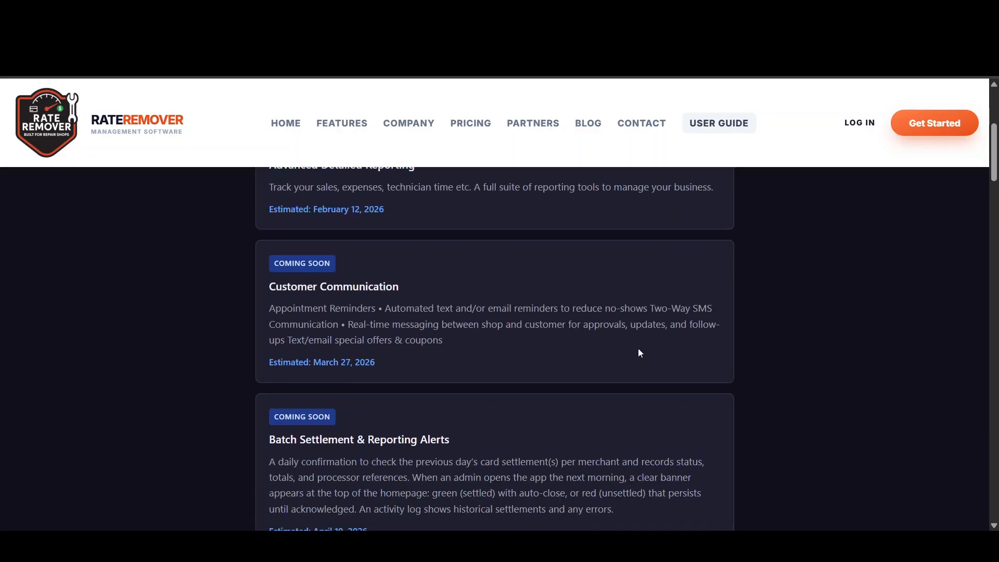
{"action": "scroll", "coordinate": [627, 354], "scroll_direction": "down", "scroll_amount": 4}
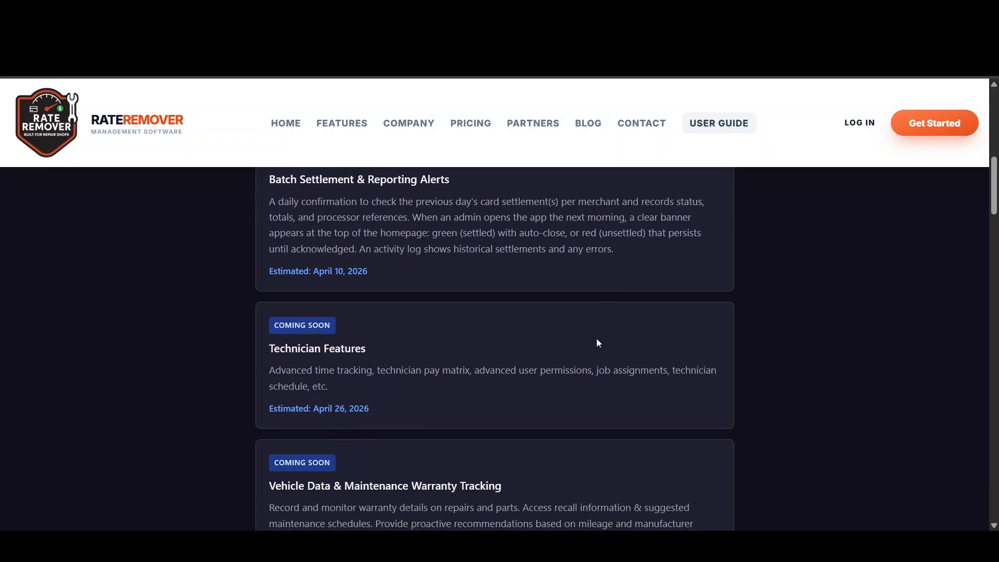
{"action": "scroll", "coordinate": [562, 333], "scroll_direction": "down", "scroll_amount": 4}
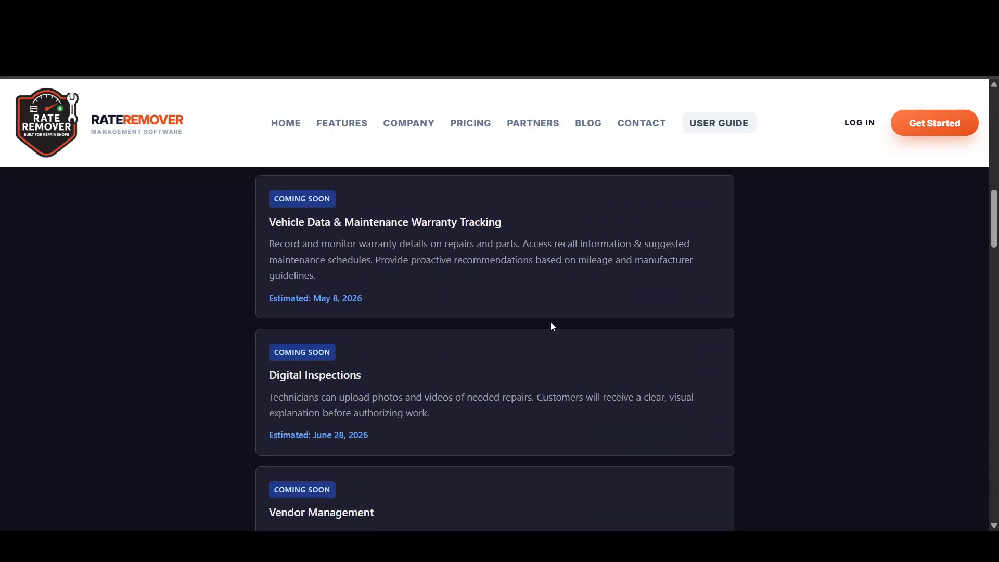
{"action": "scroll", "coordinate": [554, 330], "scroll_direction": "down", "scroll_amount": 4}
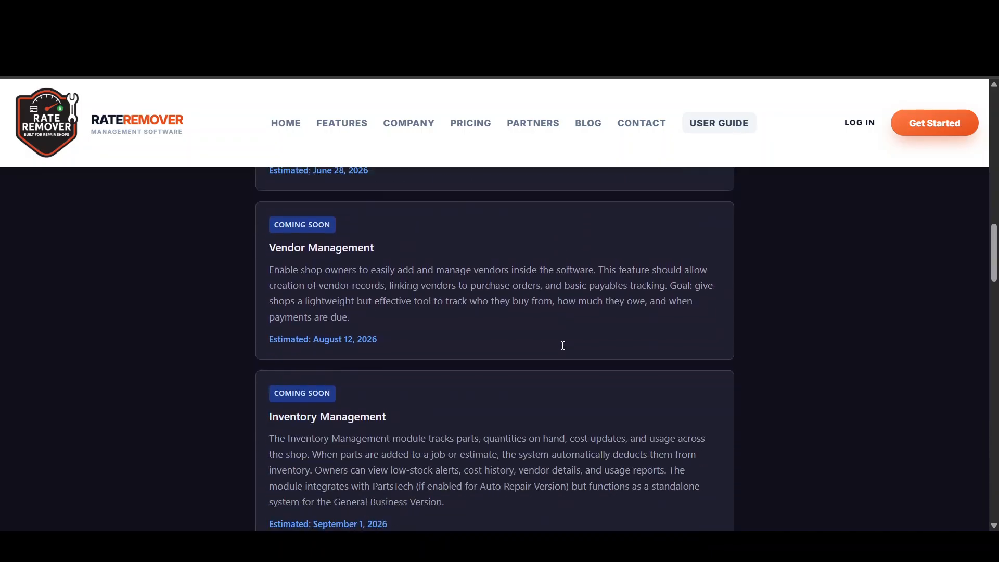
{"action": "scroll", "coordinate": [565, 348], "scroll_direction": "down", "scroll_amount": 5}
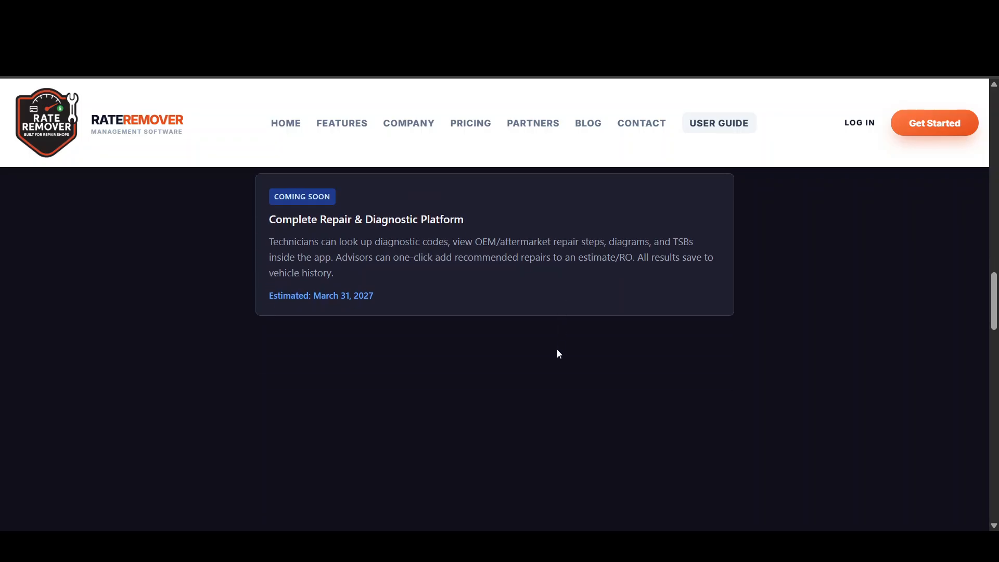
{"action": "scroll", "coordinate": [559, 347], "scroll_direction": "up", "scroll_amount": 12}
{"action": "scroll", "coordinate": [559, 354], "scroll_direction": "up", "scroll_amount": 6}
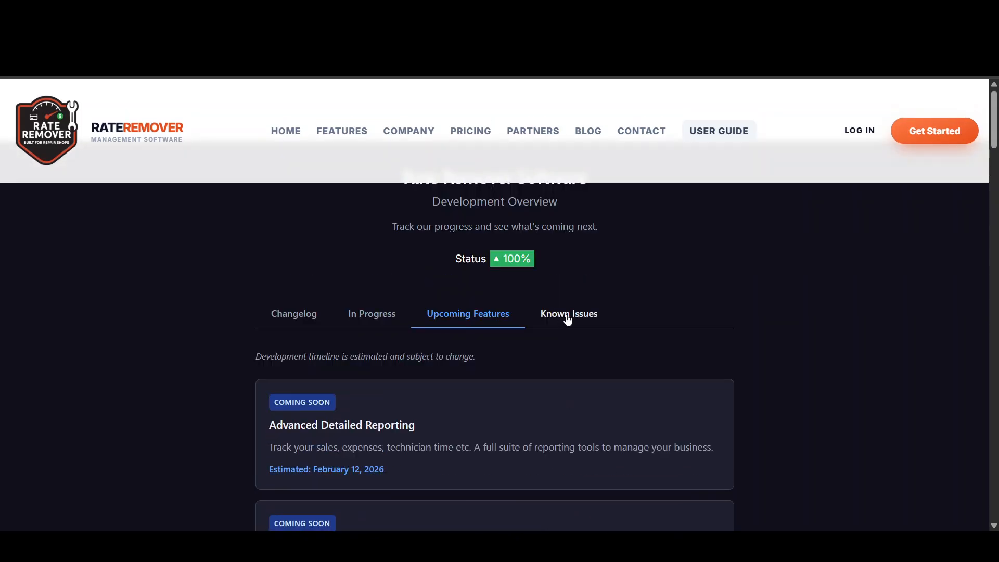